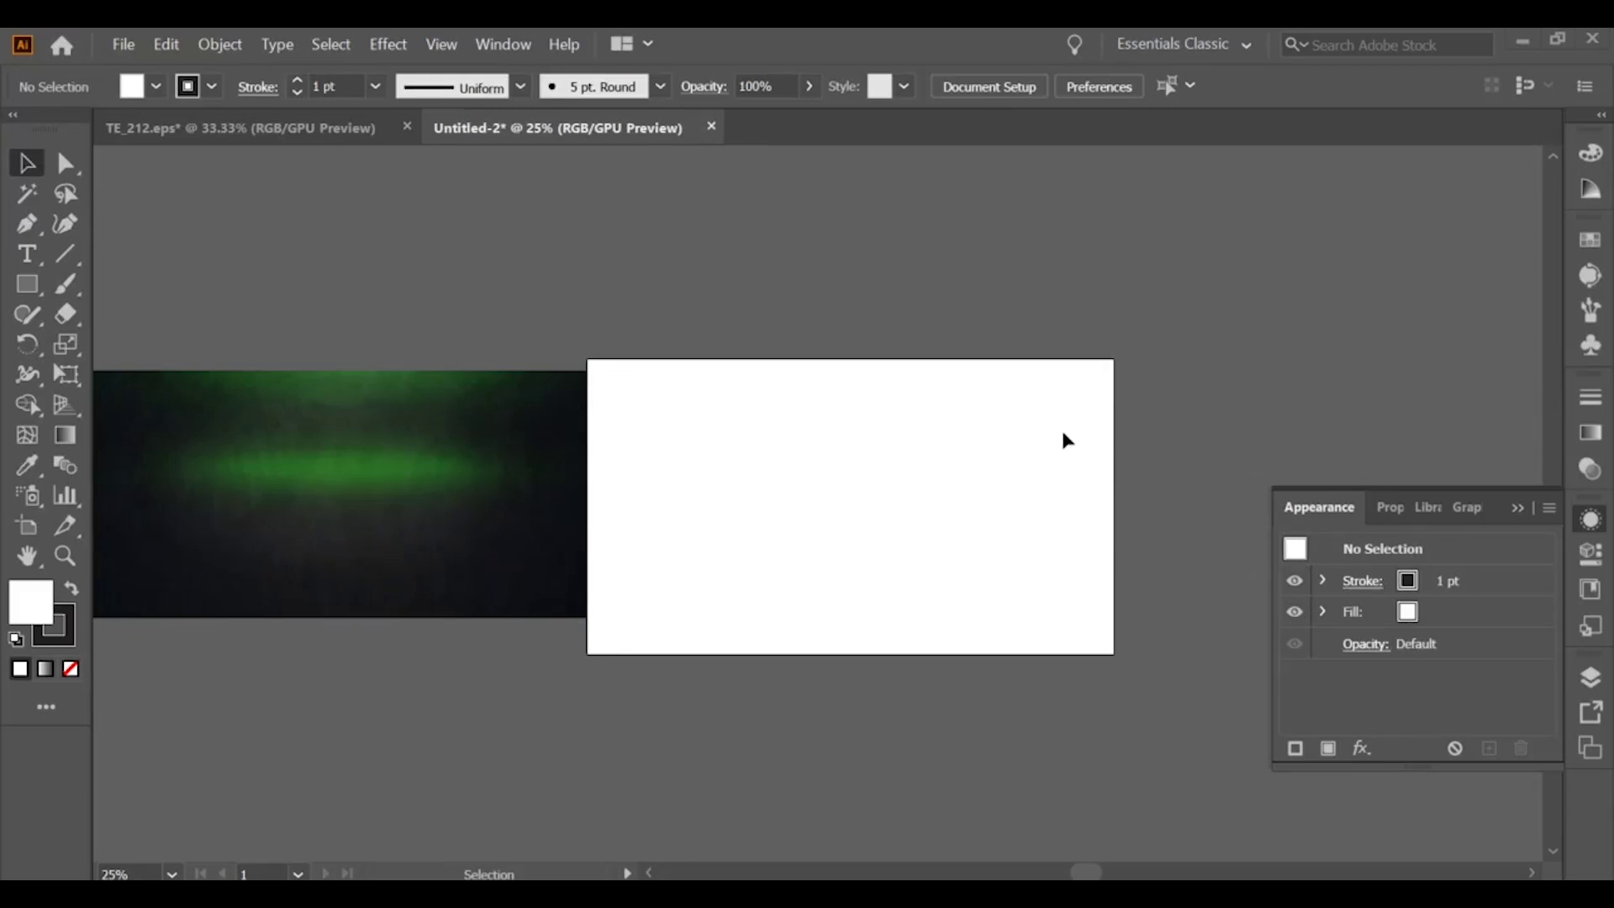
# Place the green-glow background on the artboard, stretched to its left, bottom and right edges.
pyautogui.moveTo(488, 588)
pyautogui.mouseDown()
pyautogui.moveTo(889, 580)
pyautogui.moveTo(774, 620)
pyautogui.mouseUp()
pyautogui.moveTo(617, 482); pyautogui.dragTo(589, 482)
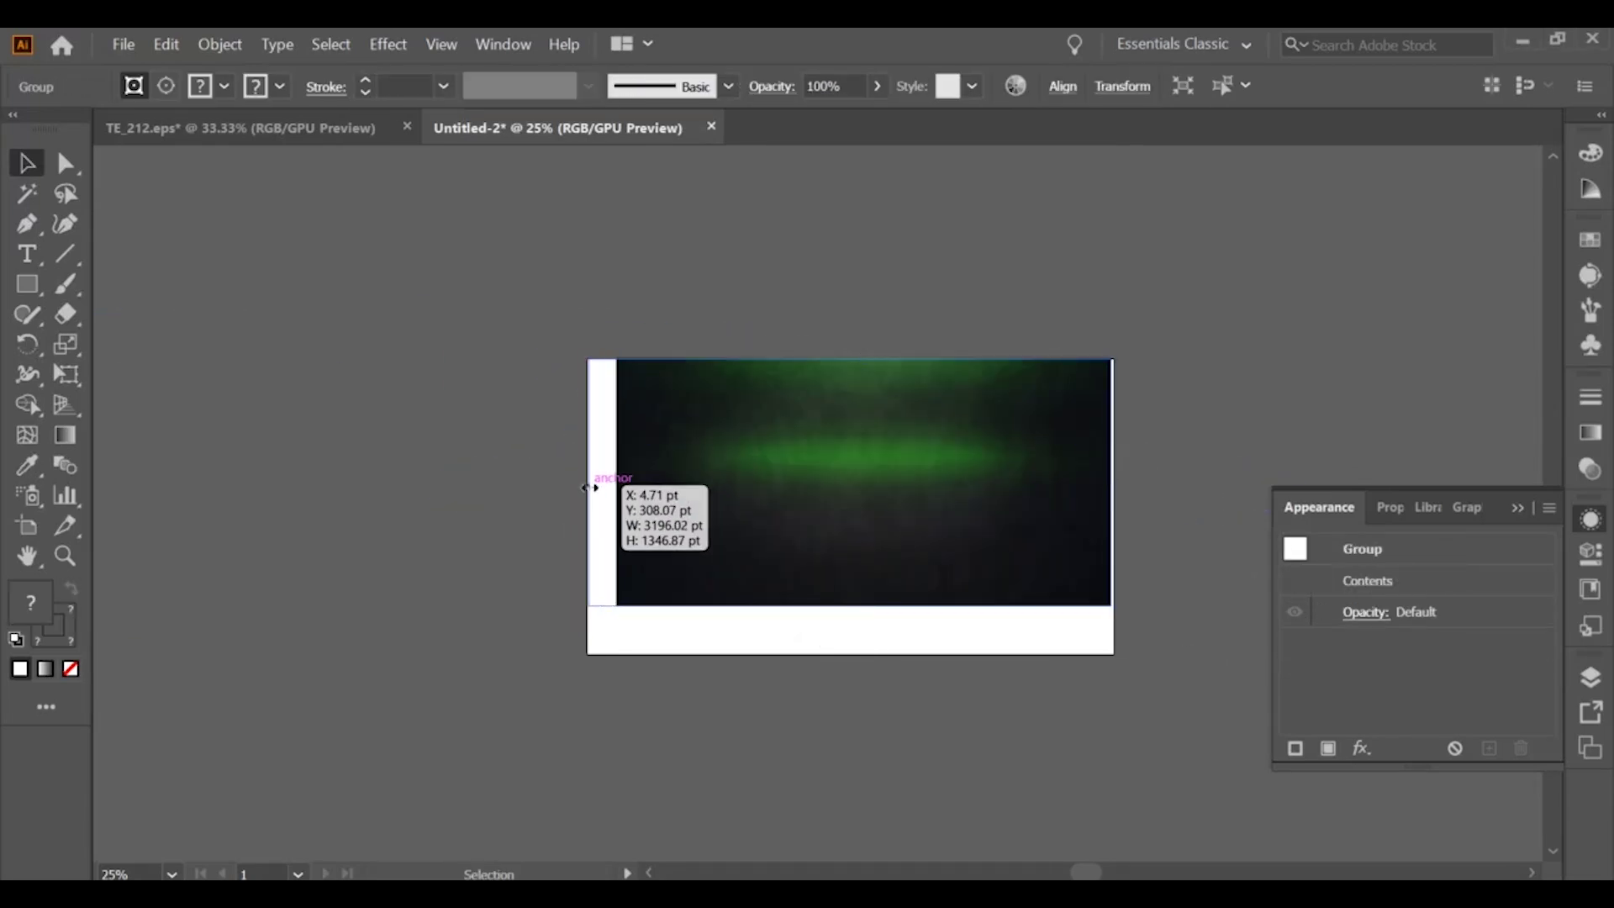
pyautogui.moveTo(864, 605); pyautogui.dragTo(864, 659)
pyautogui.moveTo(1111, 508); pyautogui.dragTo(1110, 507)
# Nudge the background flush with the artboard's left edge.
pyautogui.scroll(1, 1110, 507)
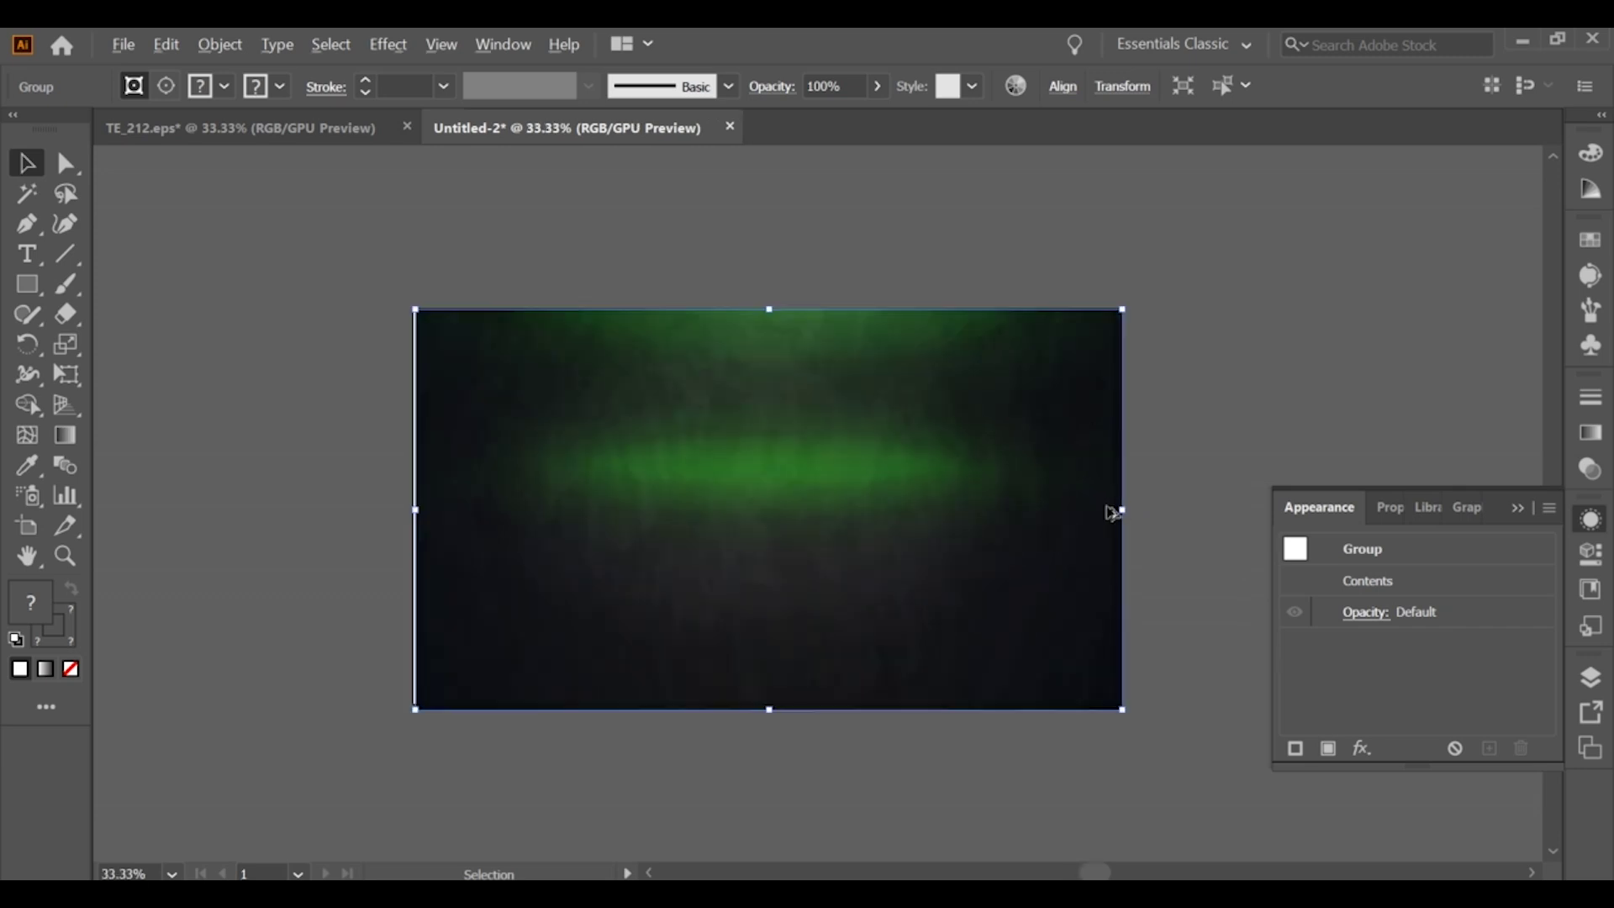
pyautogui.scroll(1, 1101, 507)
pyautogui.hscroll(-3, 245, 446)
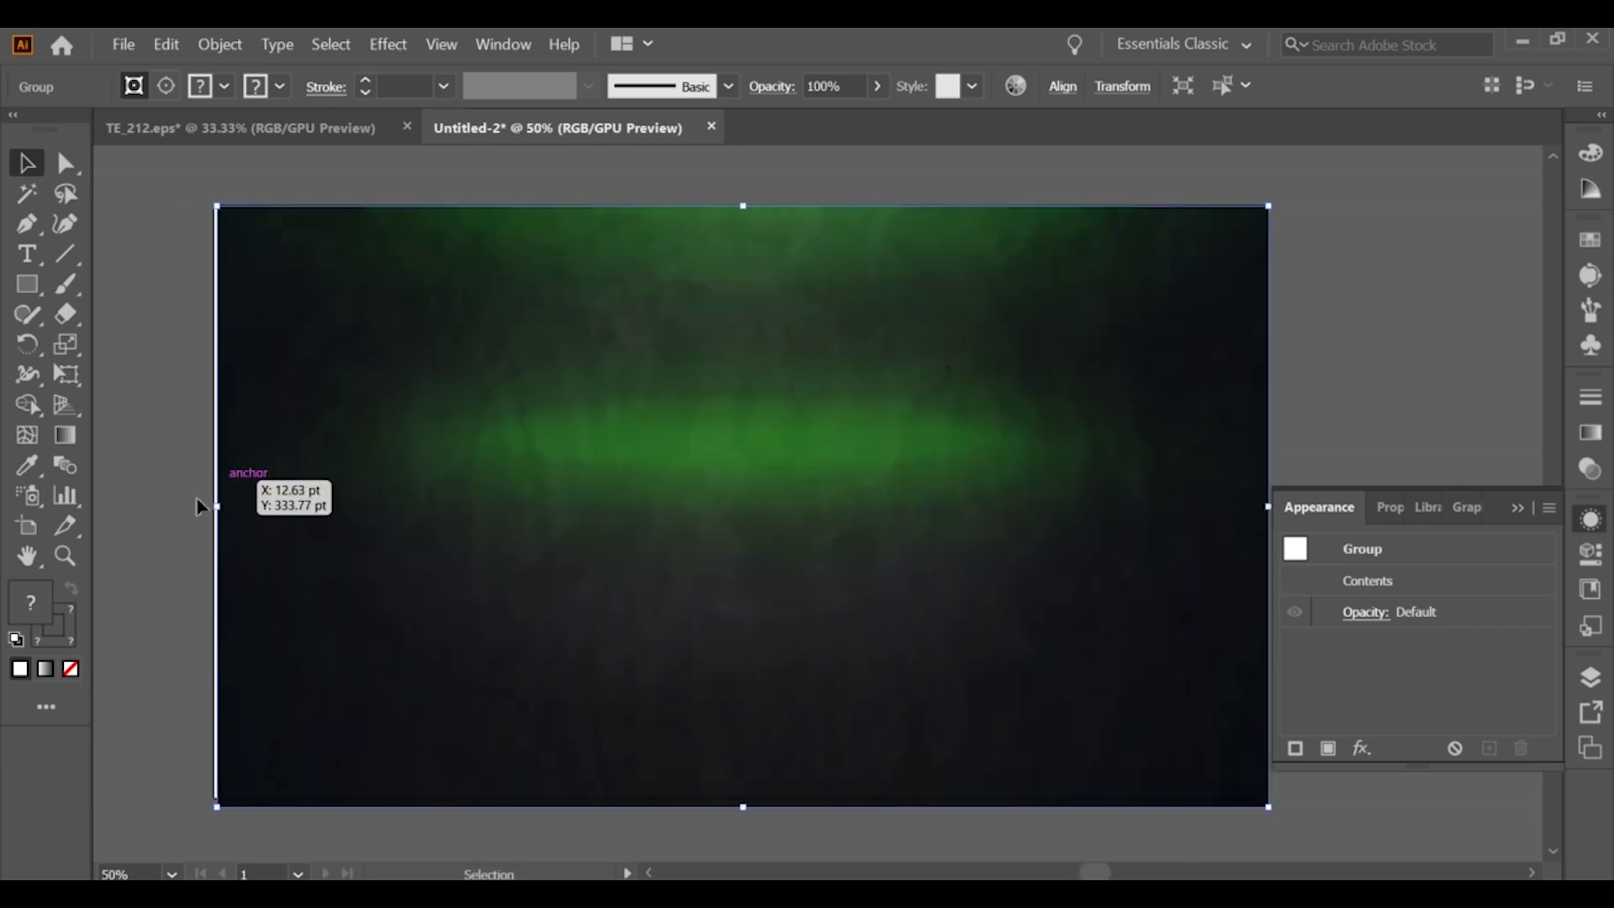
pyautogui.scroll(1, 217, 508)
pyautogui.moveTo(217, 517); pyautogui.dragTo(213, 523)
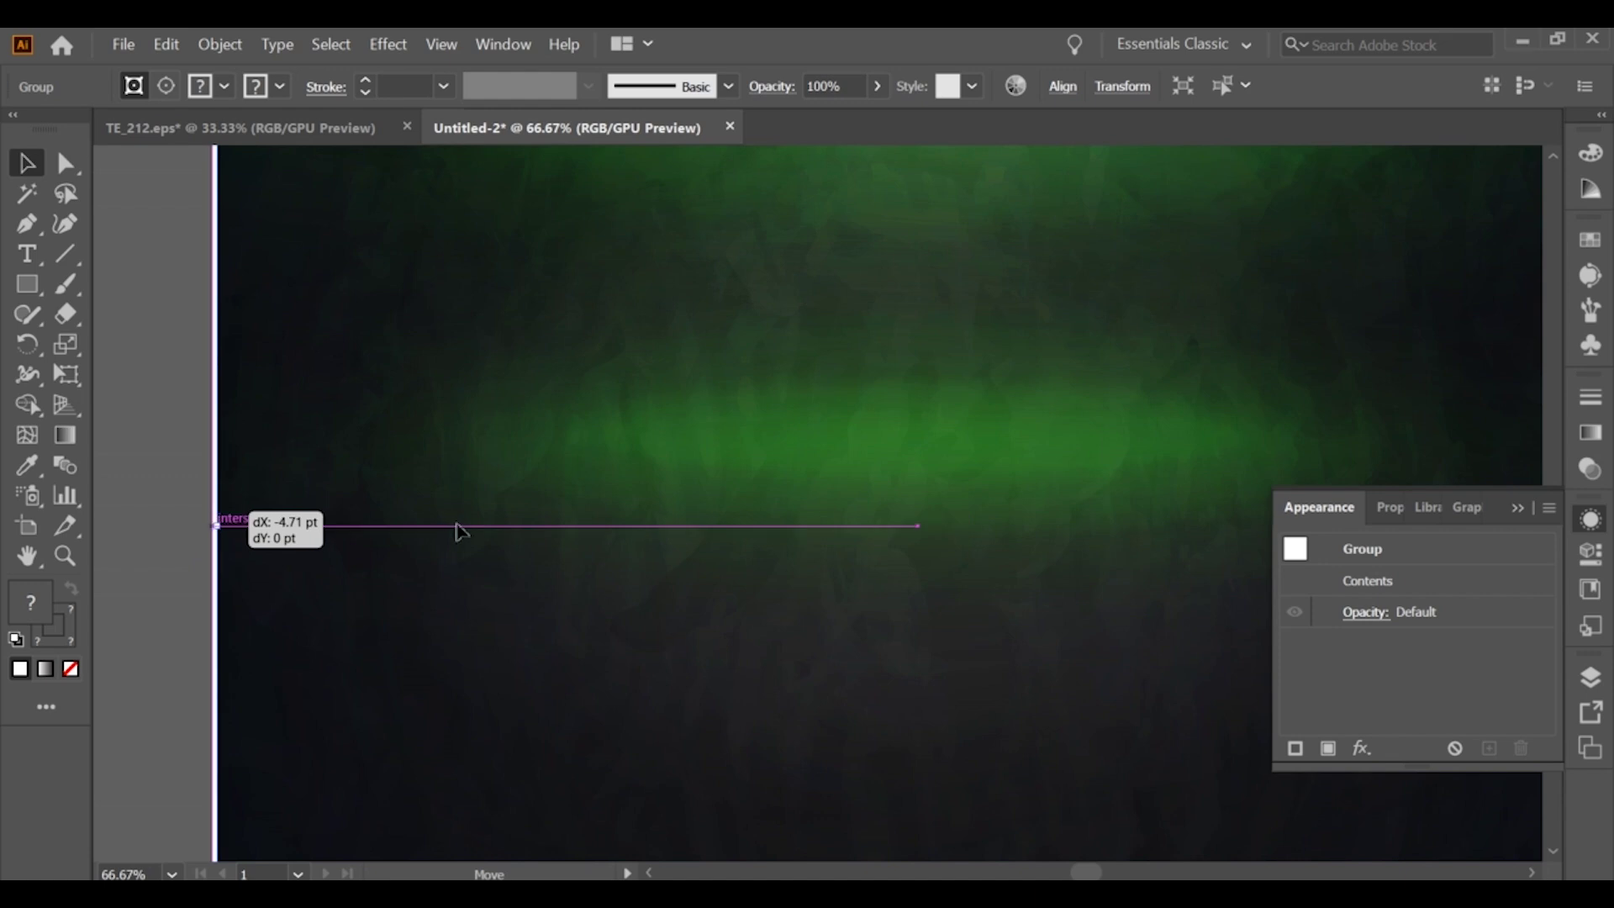
pyautogui.scroll(-6, 471, 534)
pyautogui.scroll(3, 501, 547)
pyautogui.scroll(1, 580, 515)
# Add a text object and replace its placeholder with the word UNIQUE.
pyautogui.press('t')
pyautogui.click(471, 416)
pyautogui.press('Escape')
pyautogui.tripleClick(639, 458)
pyautogui.write('UNIQUE')
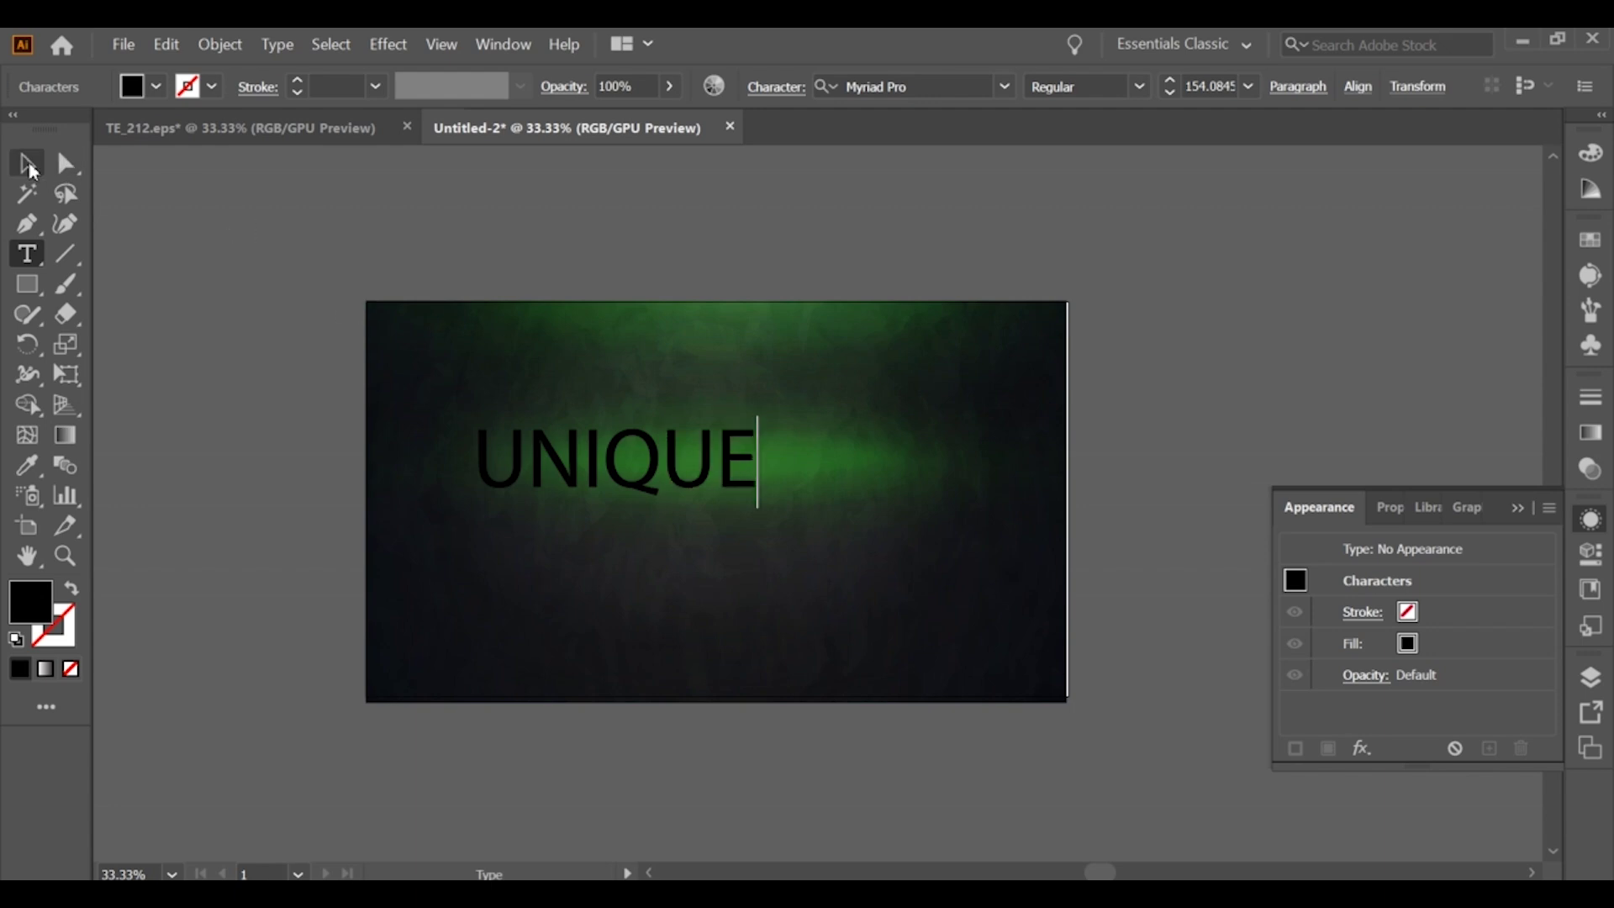
pyautogui.click(26, 166)
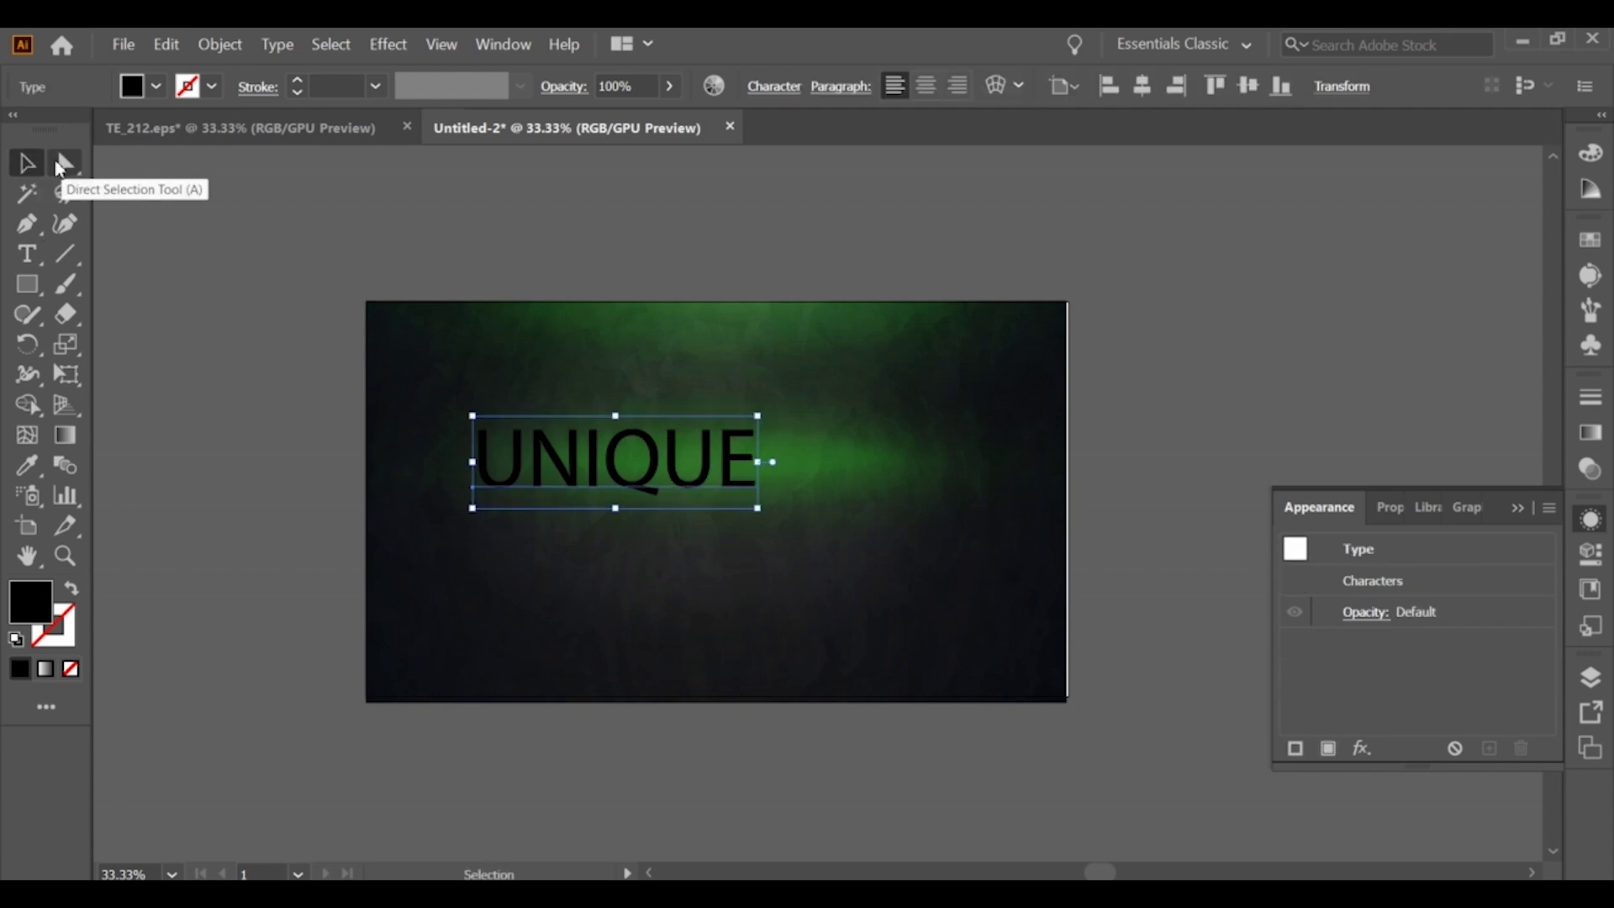
# Enlarge UNIQUE across the background in Montserrat ExtraBold, centred, with an extra fill added.
pyautogui.moveTo(760, 462); pyautogui.dragTo(890, 504)
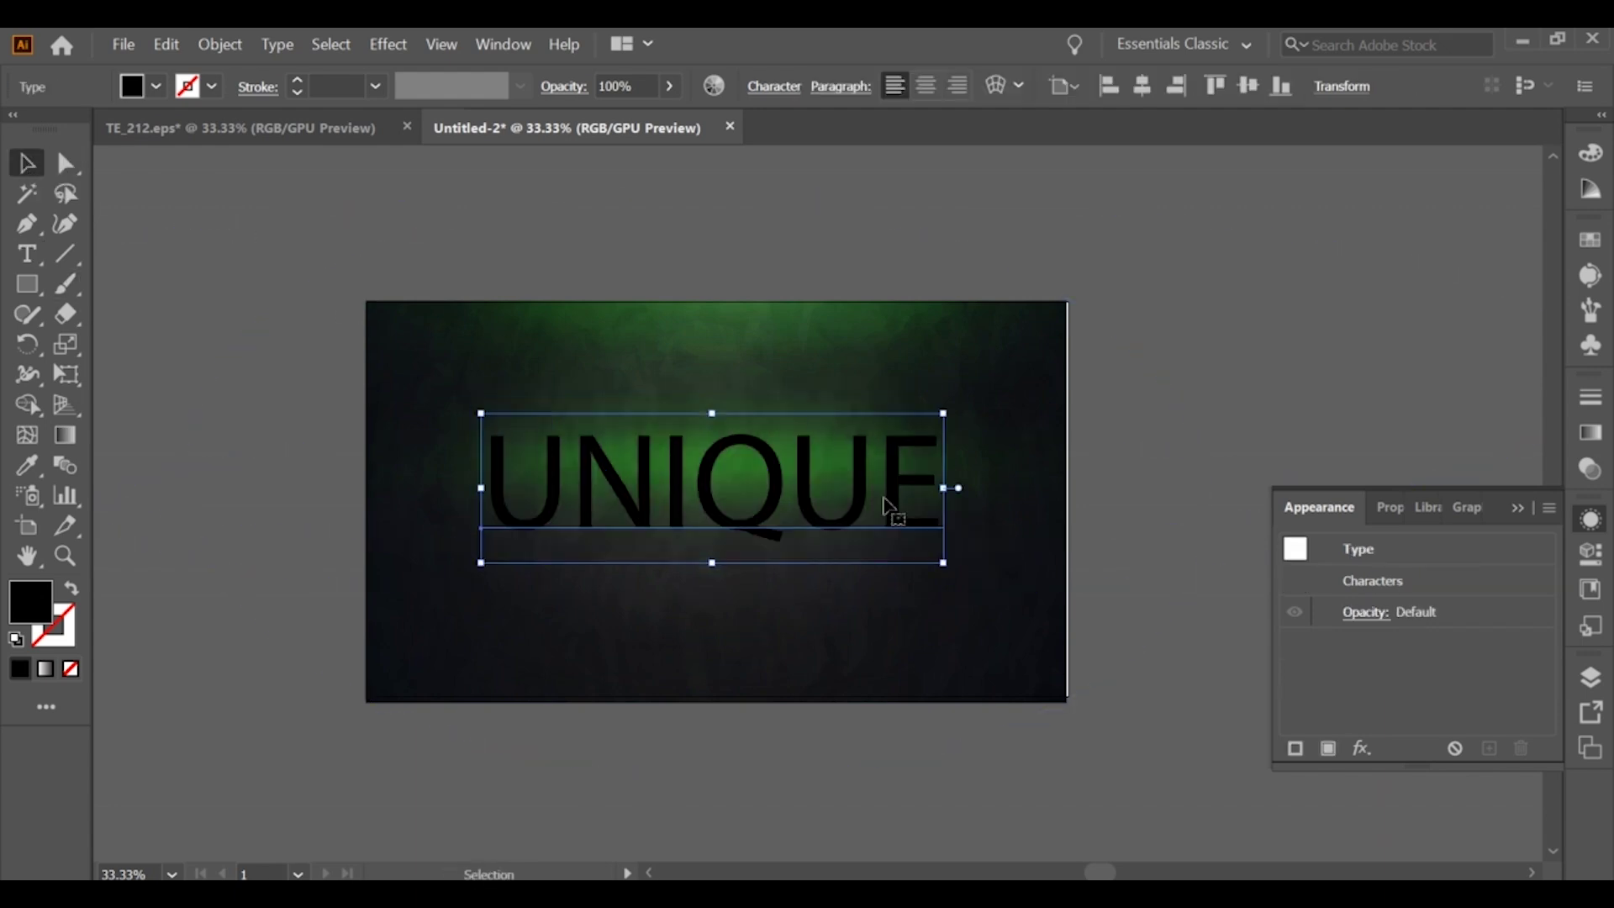
pyautogui.click(774, 86)
pyautogui.write('MO')
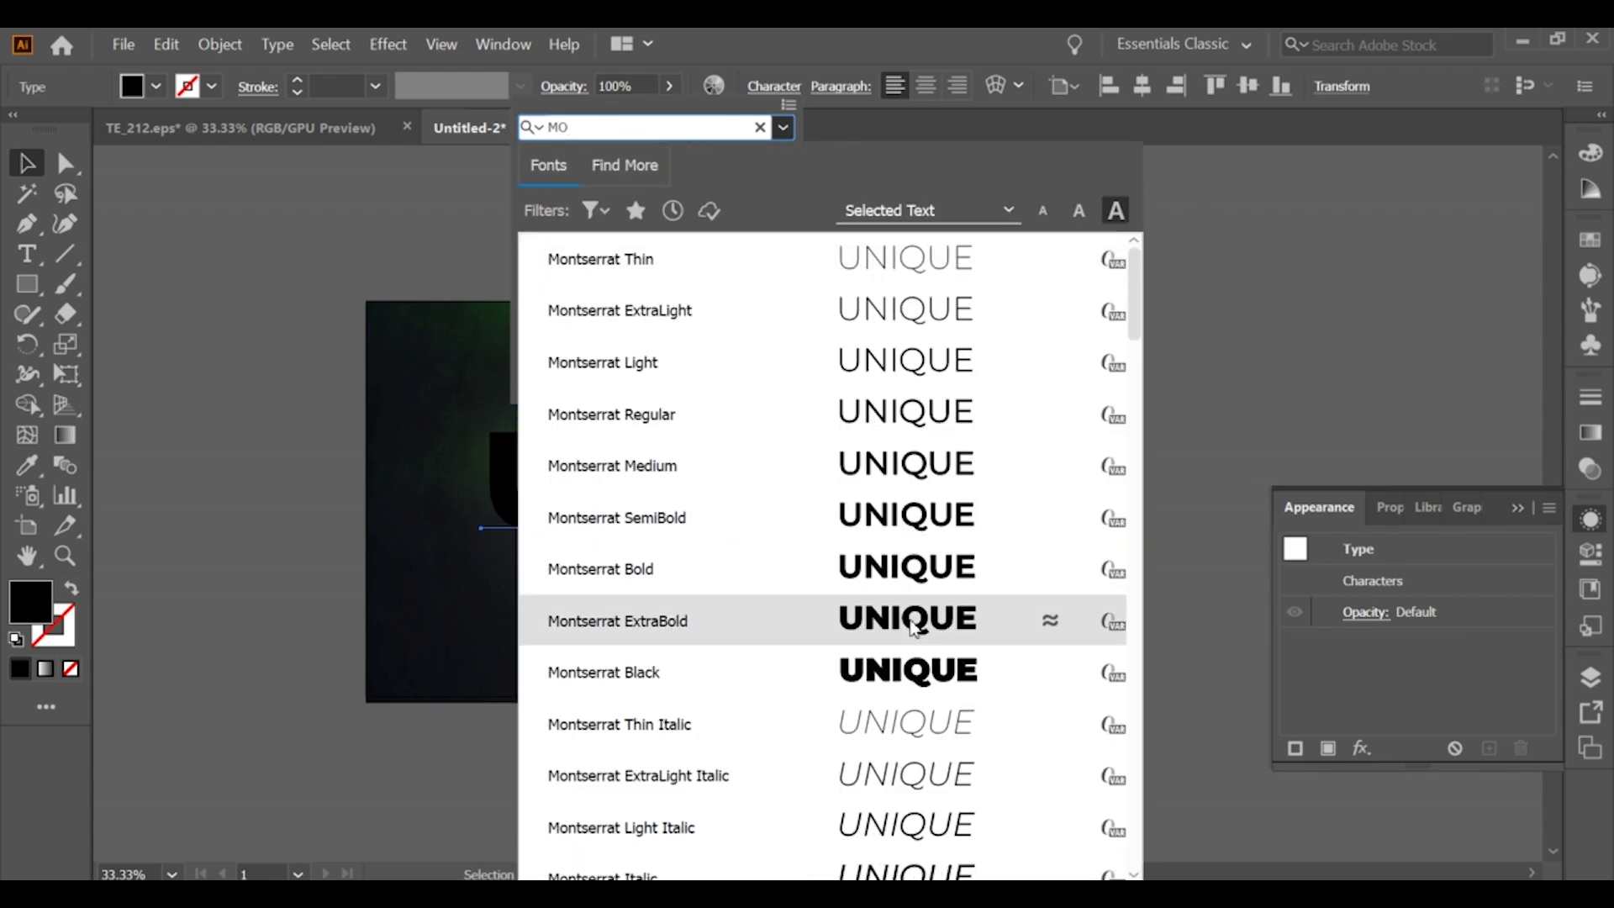
pyautogui.click(1042, 621)
pyautogui.moveTo(876, 563); pyautogui.dragTo(804, 571)
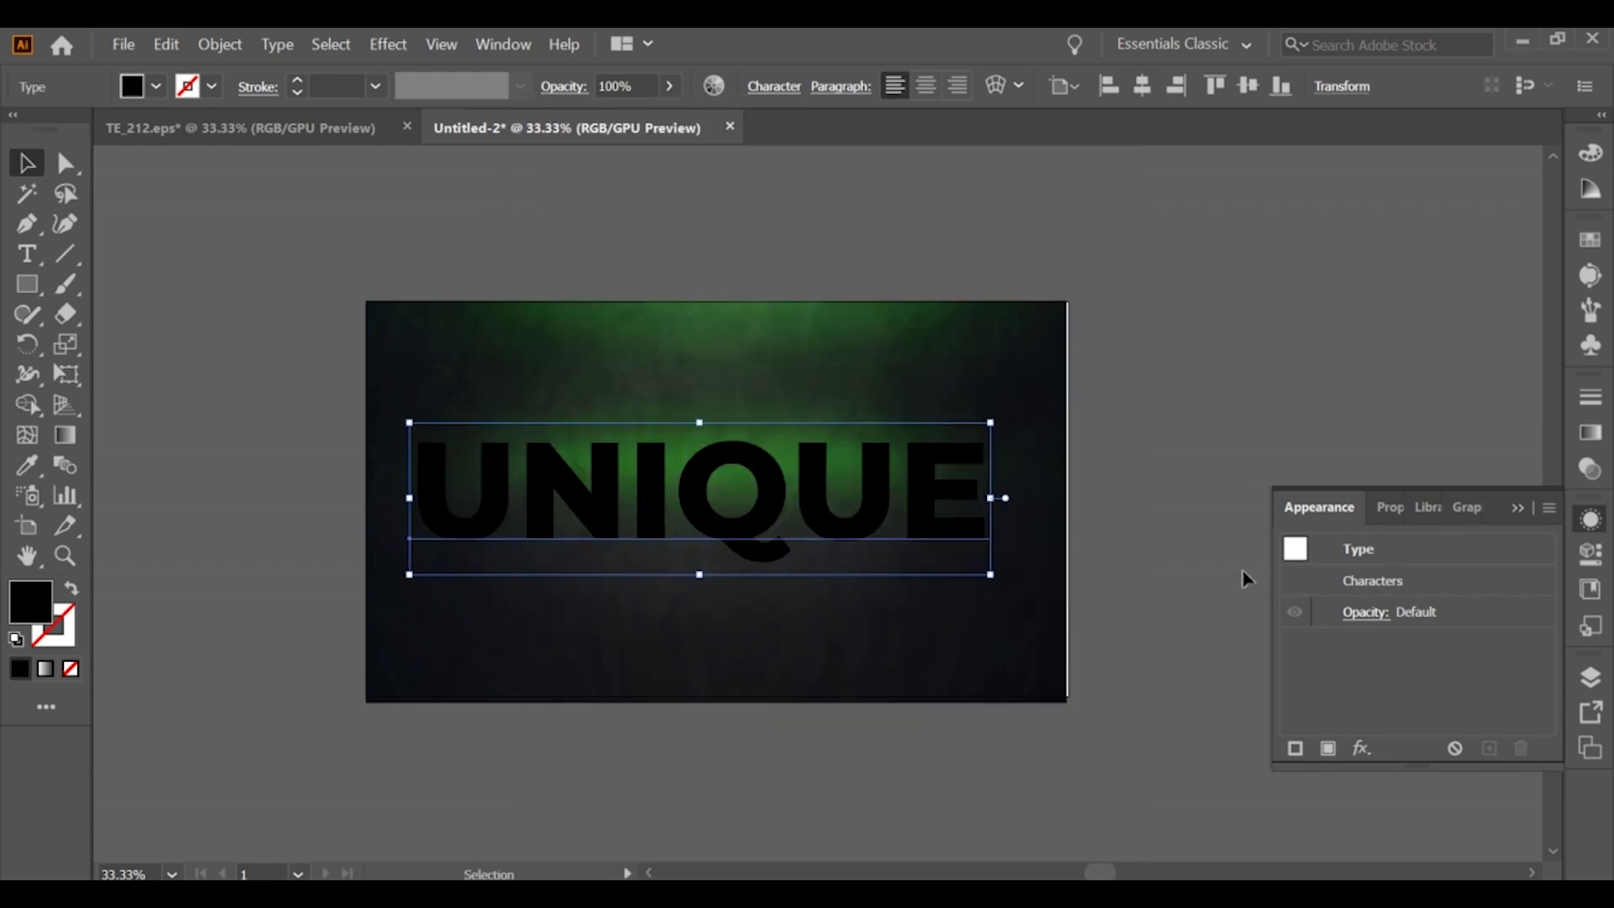
pyautogui.click(1328, 748)
# Set the new fill's colour to pure black.
pyautogui.click(1429, 644)
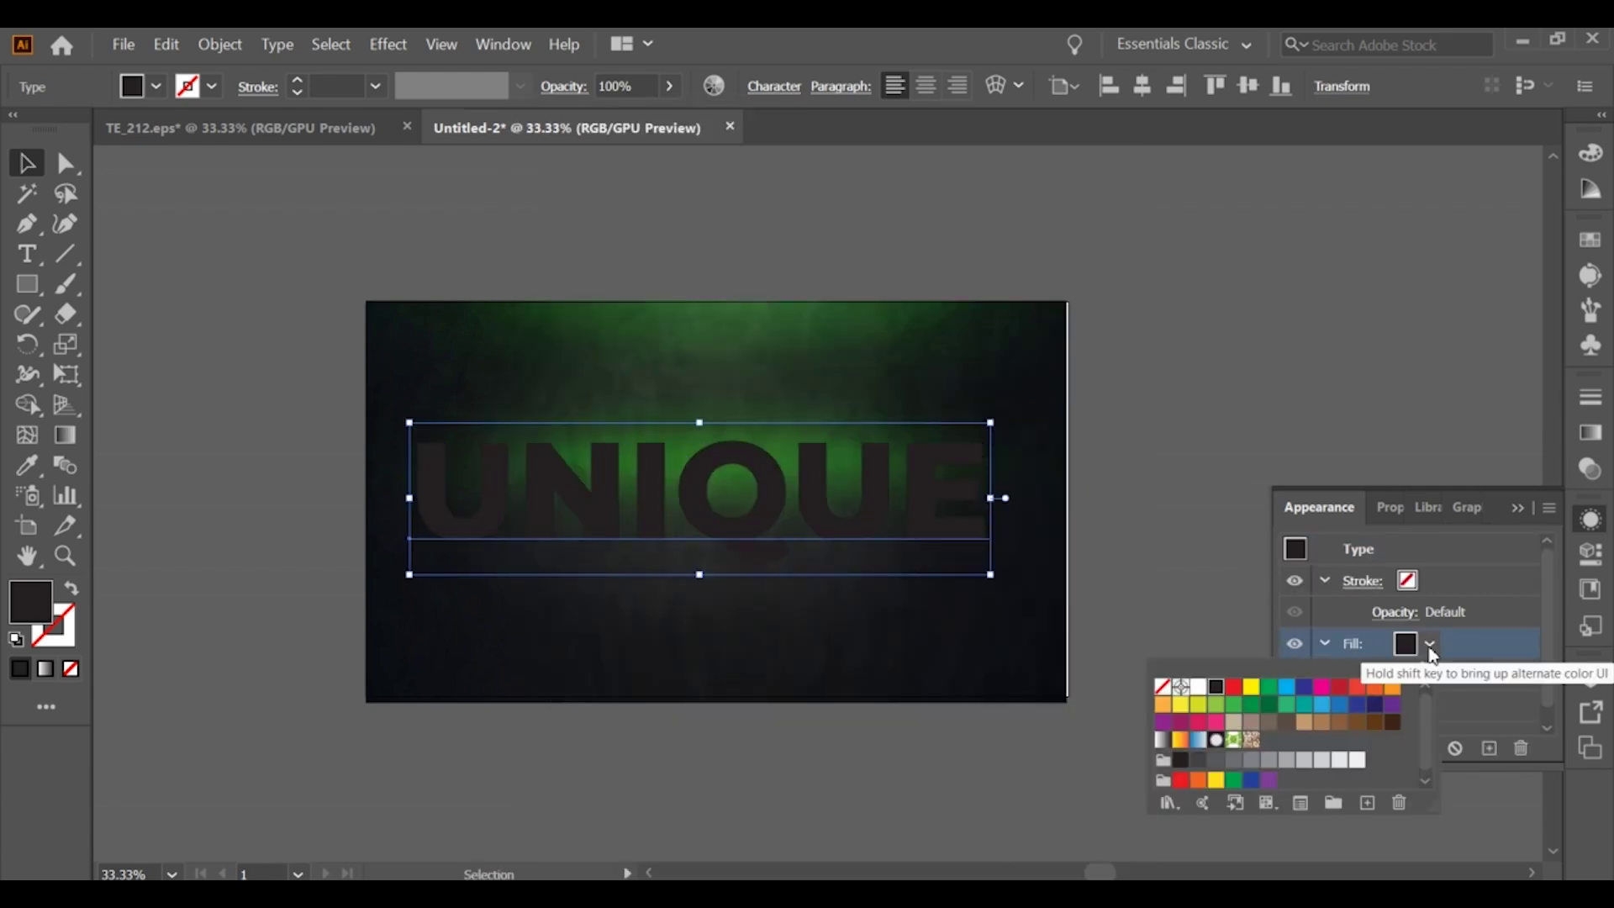
pyautogui.doubleClick(34, 602)
pyautogui.moveTo(623, 706); pyautogui.dragTo(622, 711)
pyautogui.click(1219, 401)
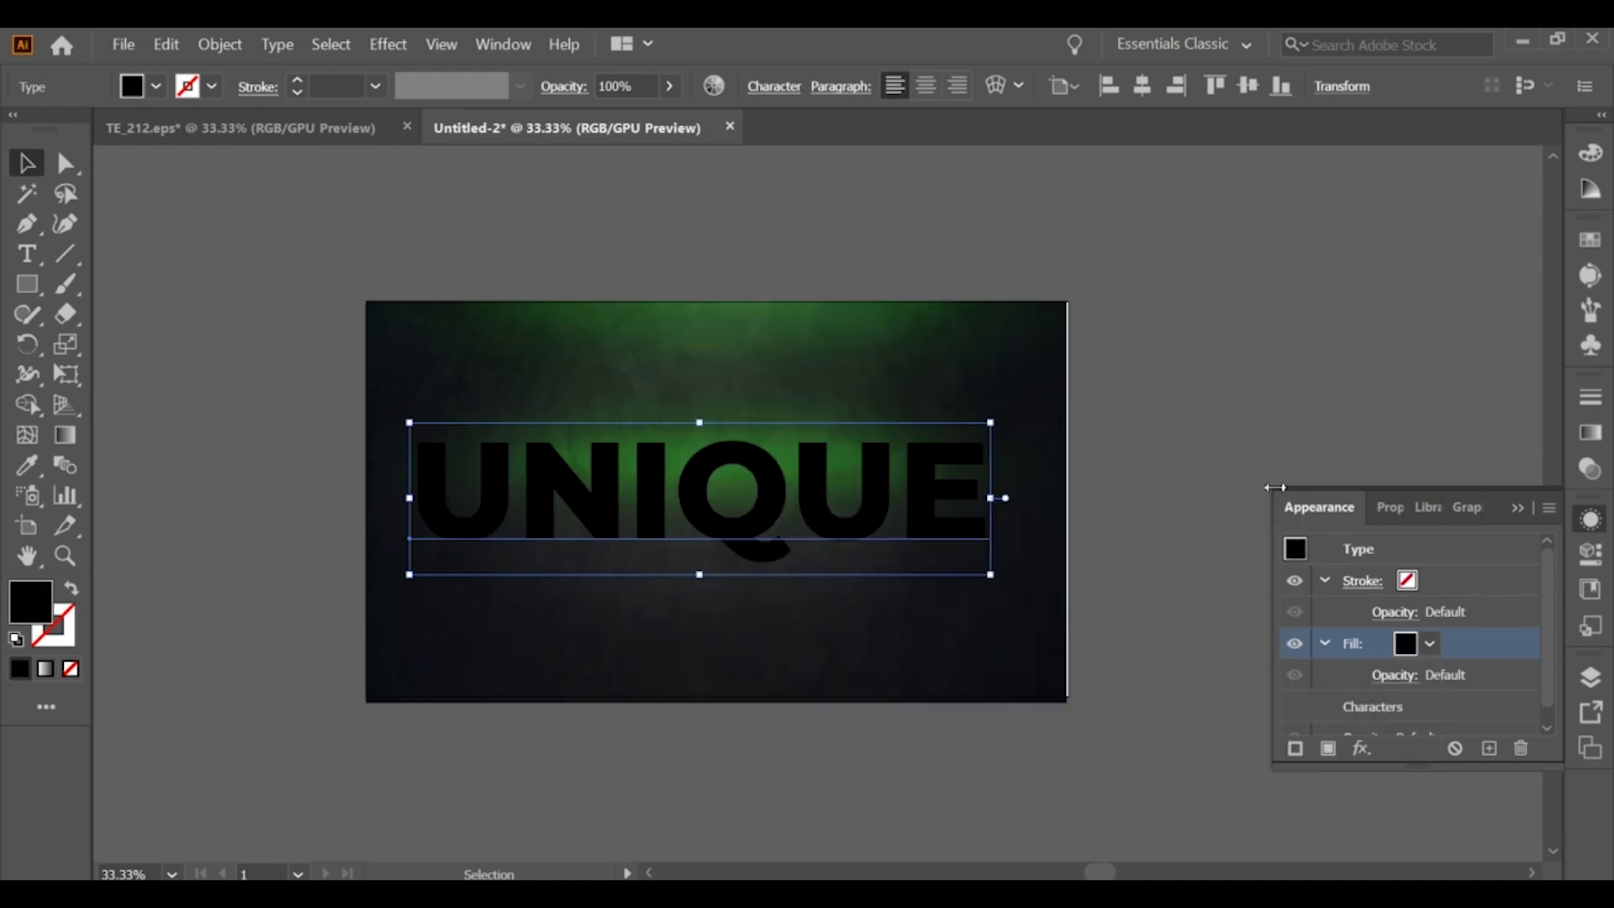
# Add a Transform effect moving the black fill 8 pt horizontally and 40 pt vertically.
pyautogui.click(1362, 748)
pyautogui.click(1234, 412)
pyautogui.press('Tab')
pyautogui.press('Tab')
pyautogui.write('8')
pyautogui.press('Tab')
pyautogui.write('40')
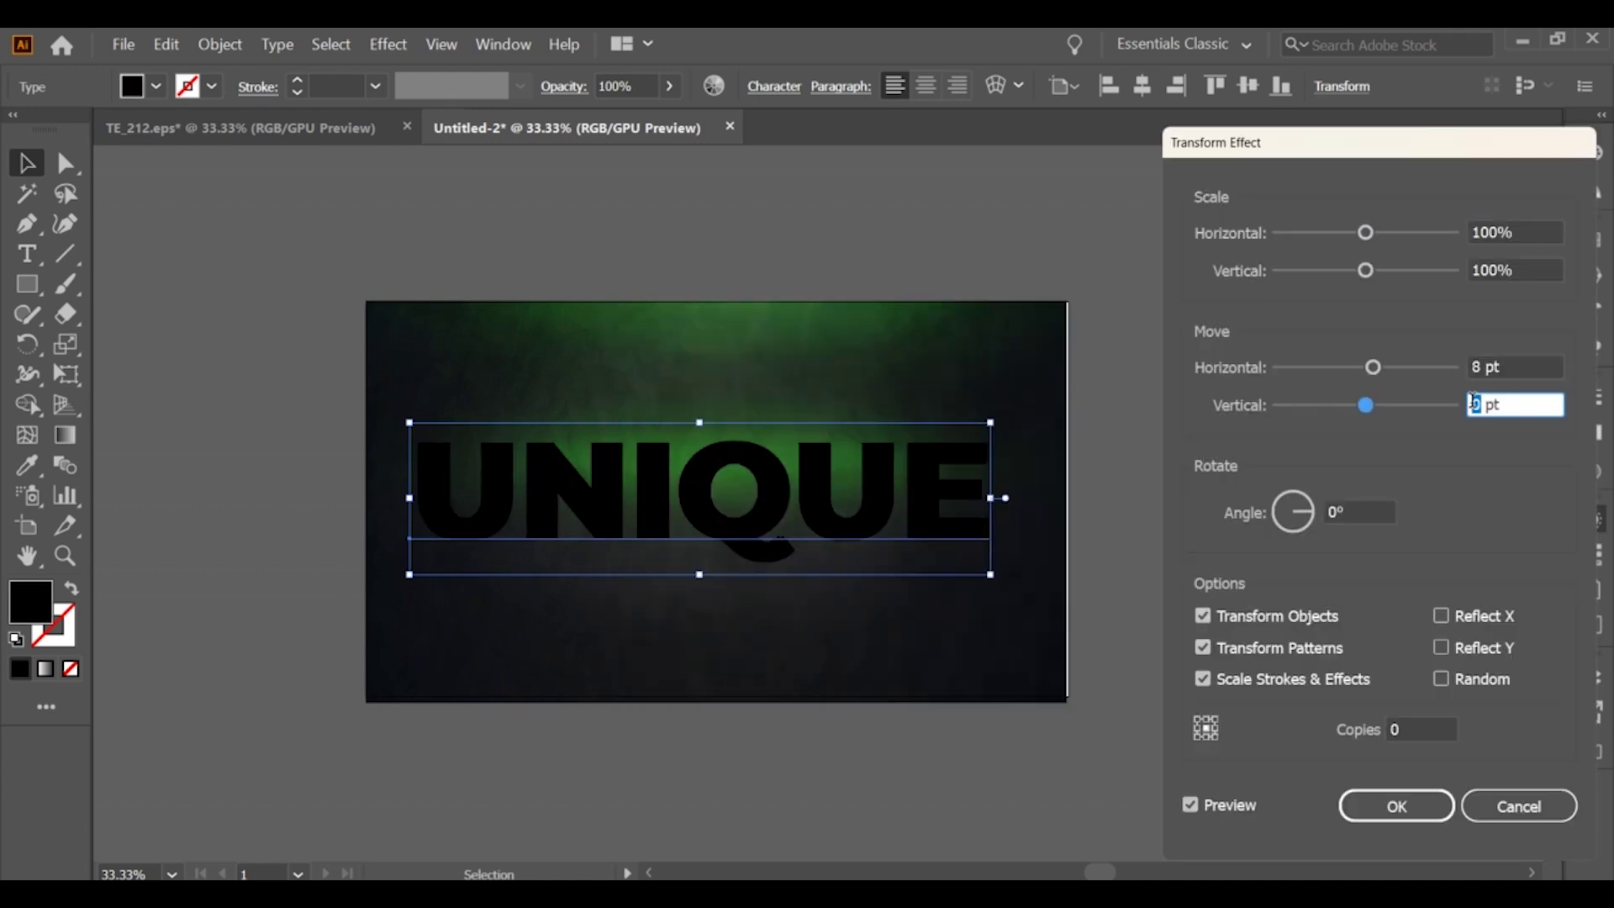
pyautogui.click(1374, 809)
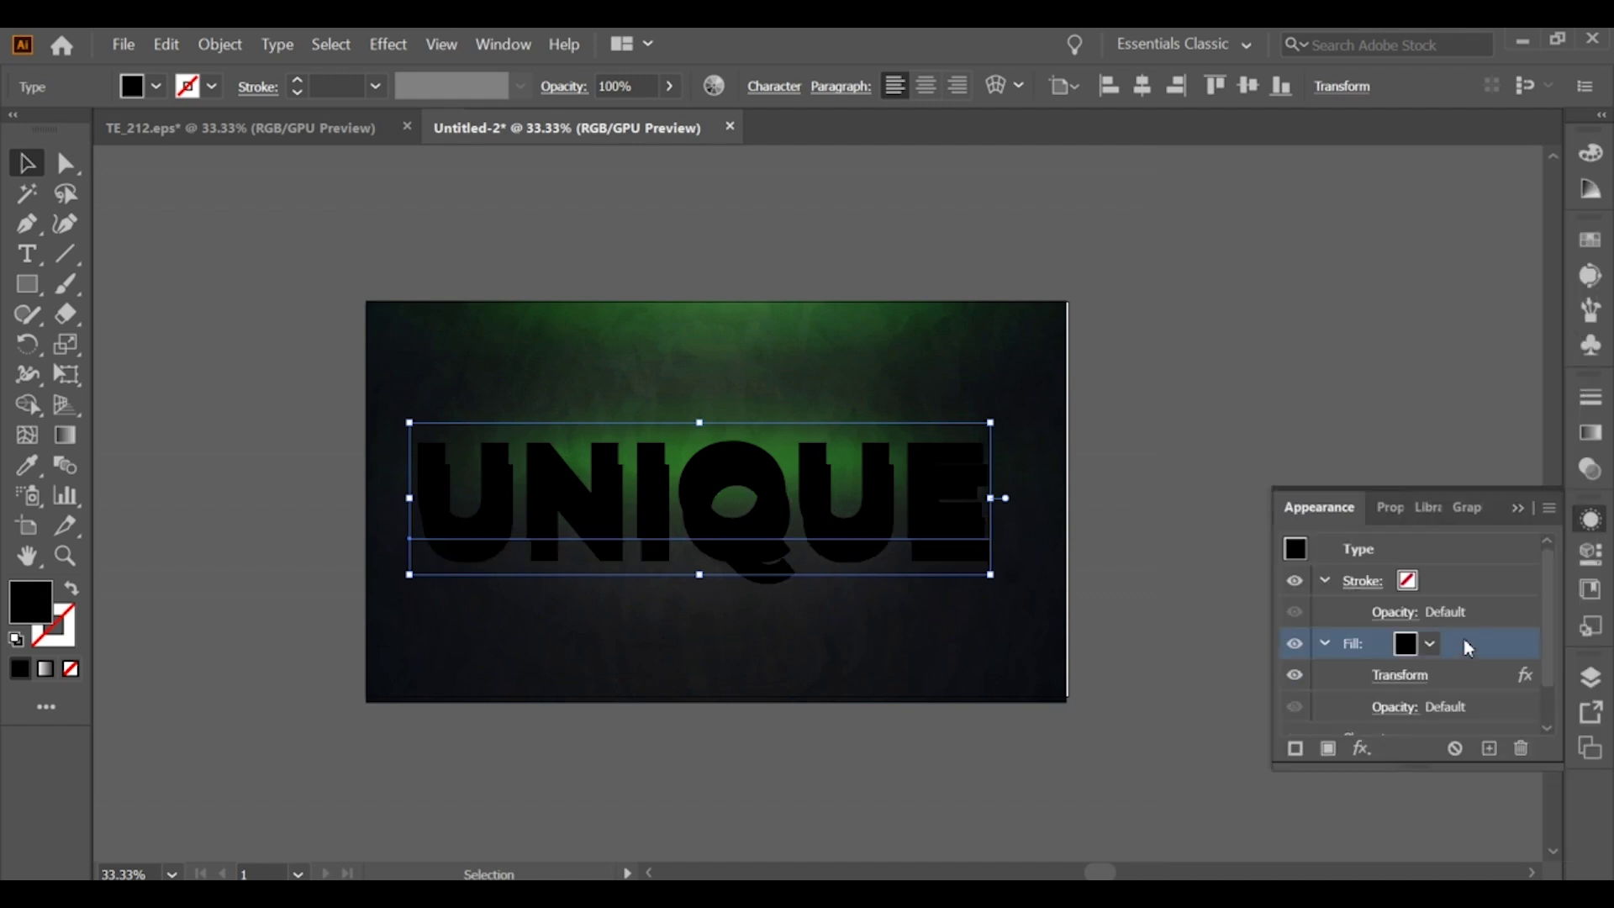
pyautogui.scroll(-1, 1467, 643)
pyautogui.click(1394, 629)
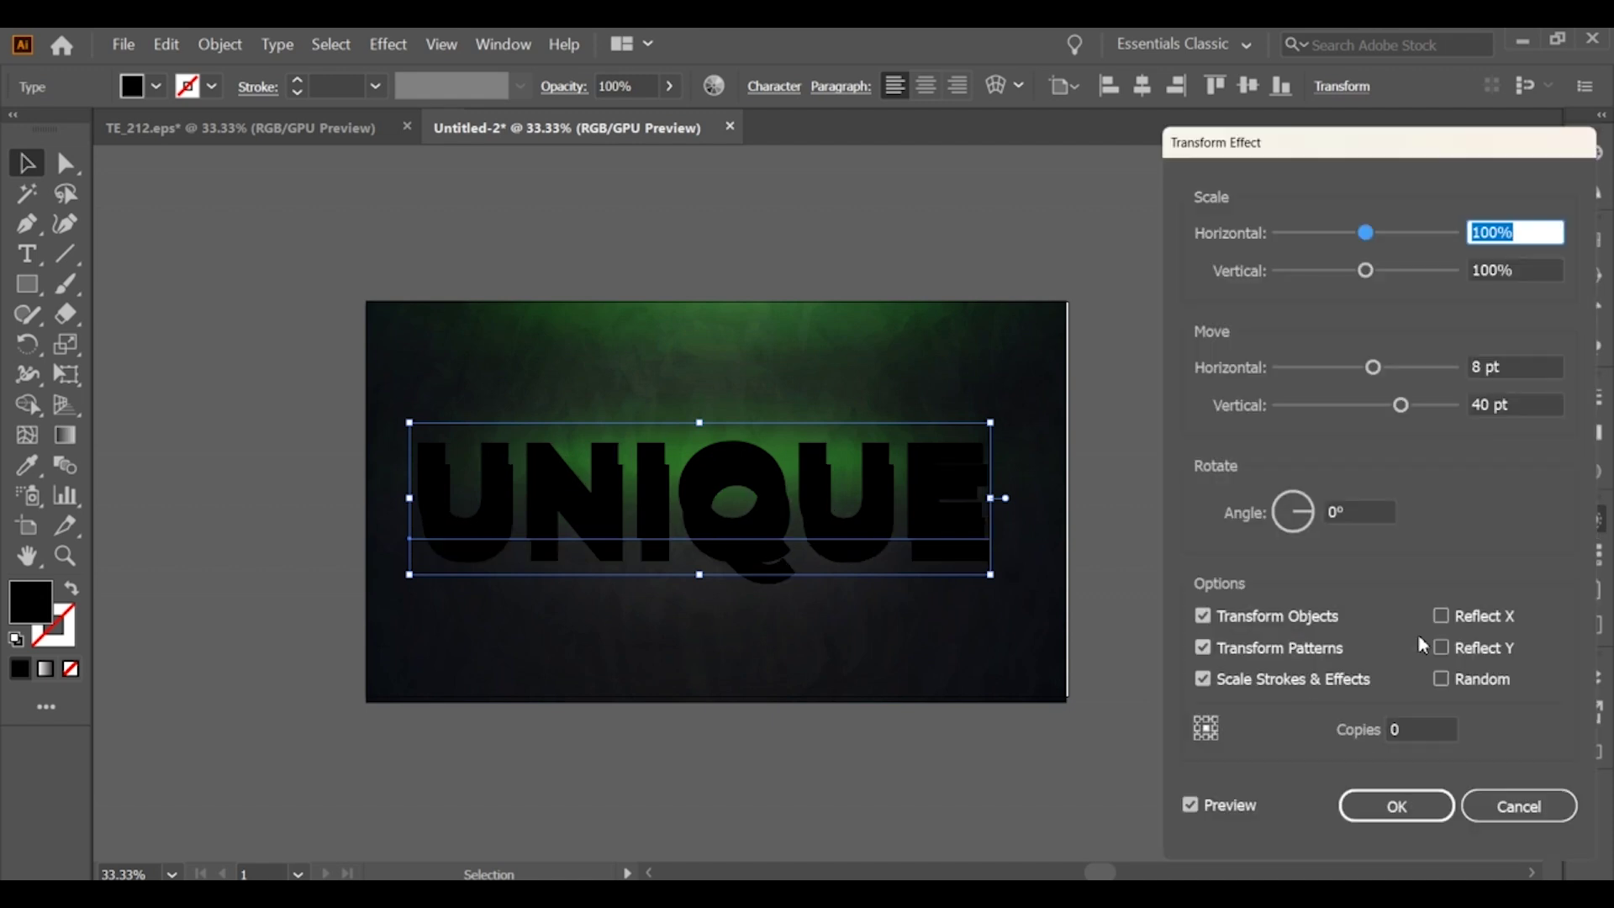
pyautogui.click(1520, 806)
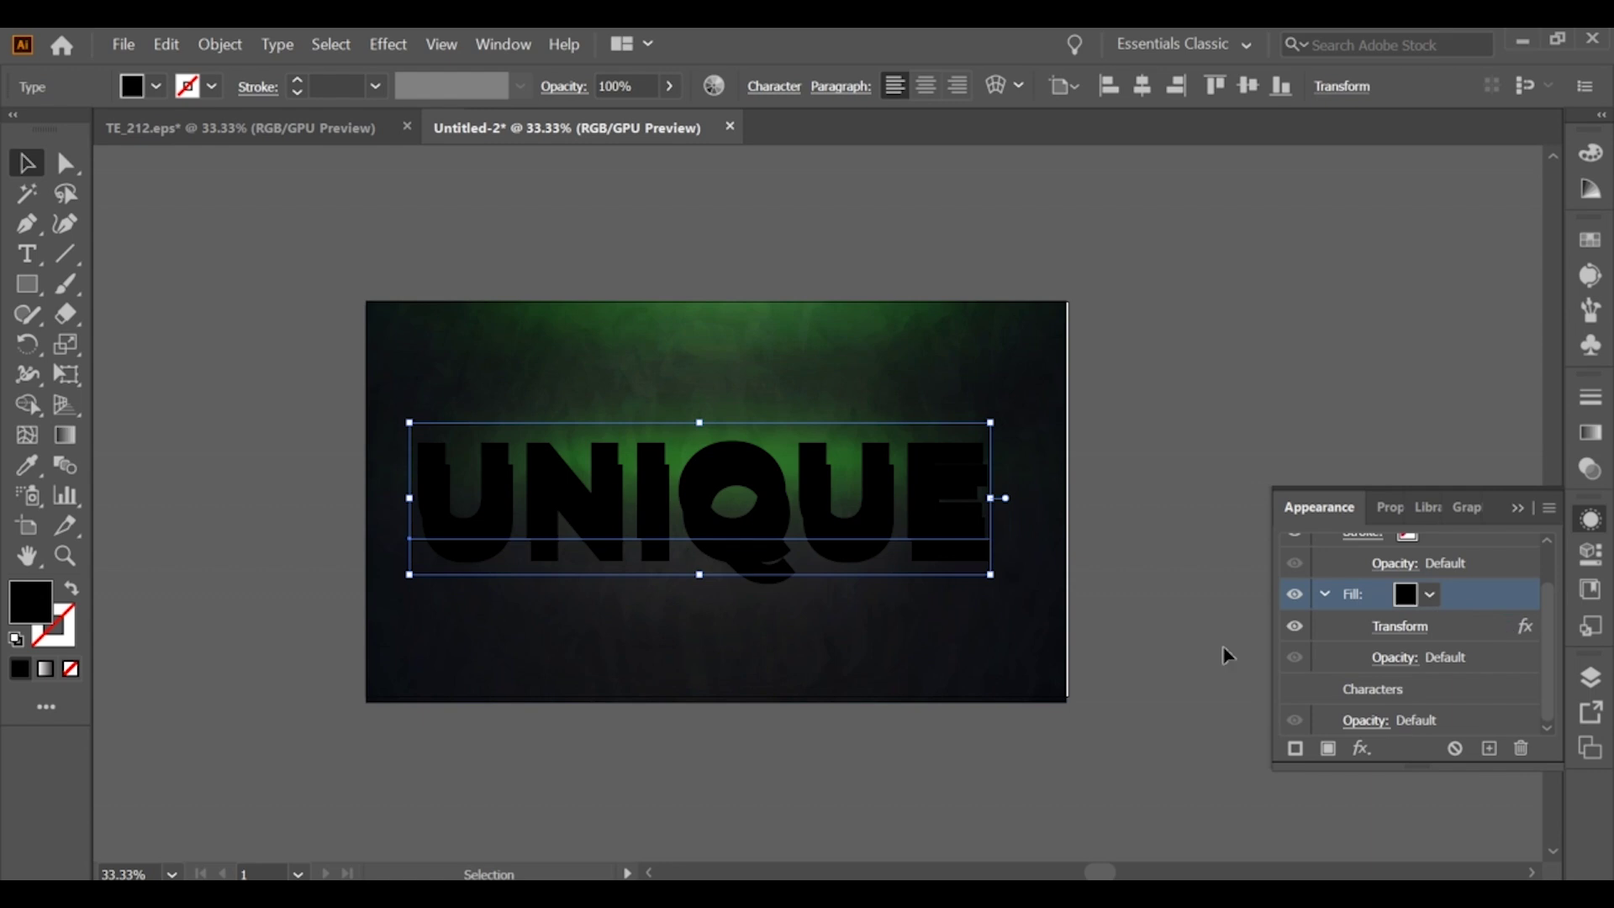
# Reapply the Transform effect with the 8 pt horizontal, 40 pt vertical offset.
pyautogui.click(1361, 749)
pyautogui.moveTo(1436, 342)
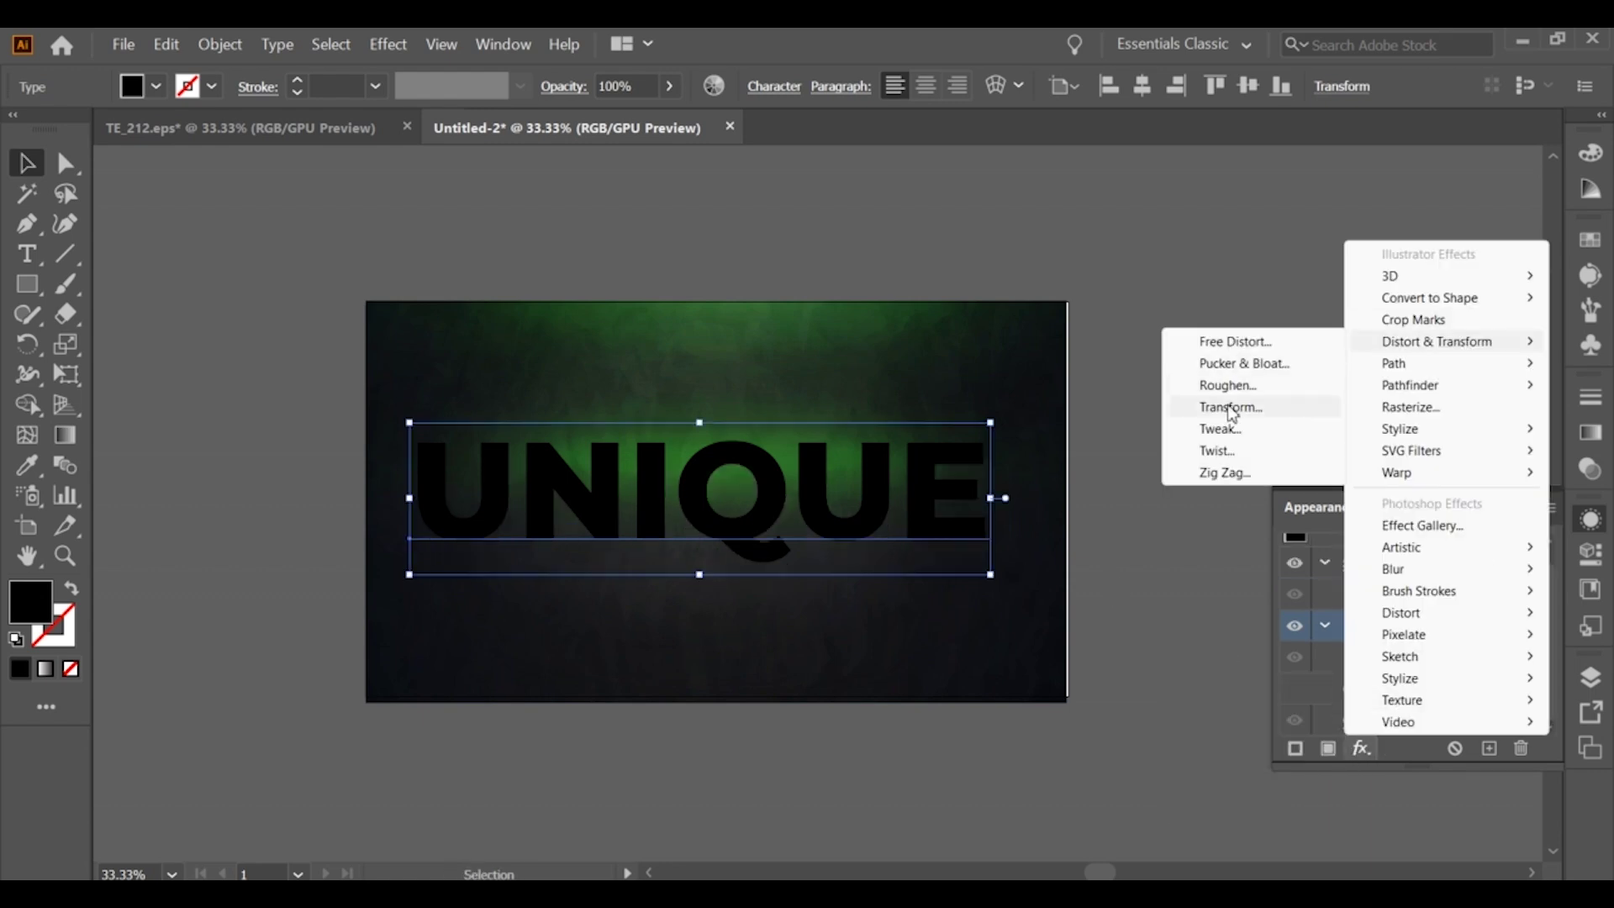
pyautogui.click(1230, 408)
pyautogui.write('8')
pyautogui.click(1470, 406)
pyautogui.write('40')
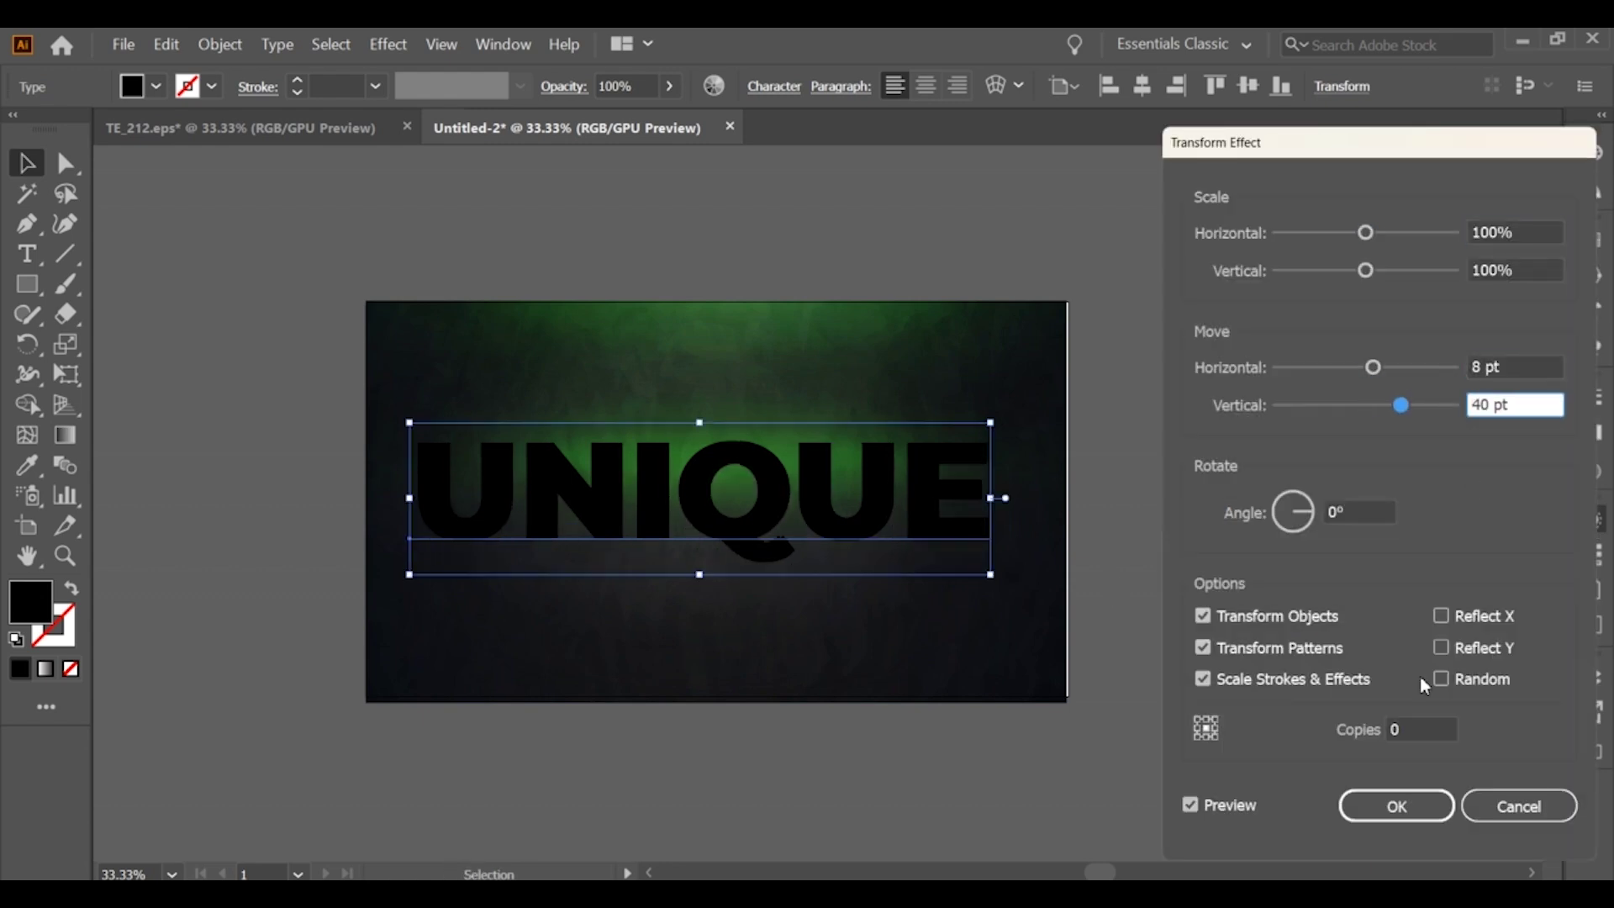
pyautogui.click(1396, 807)
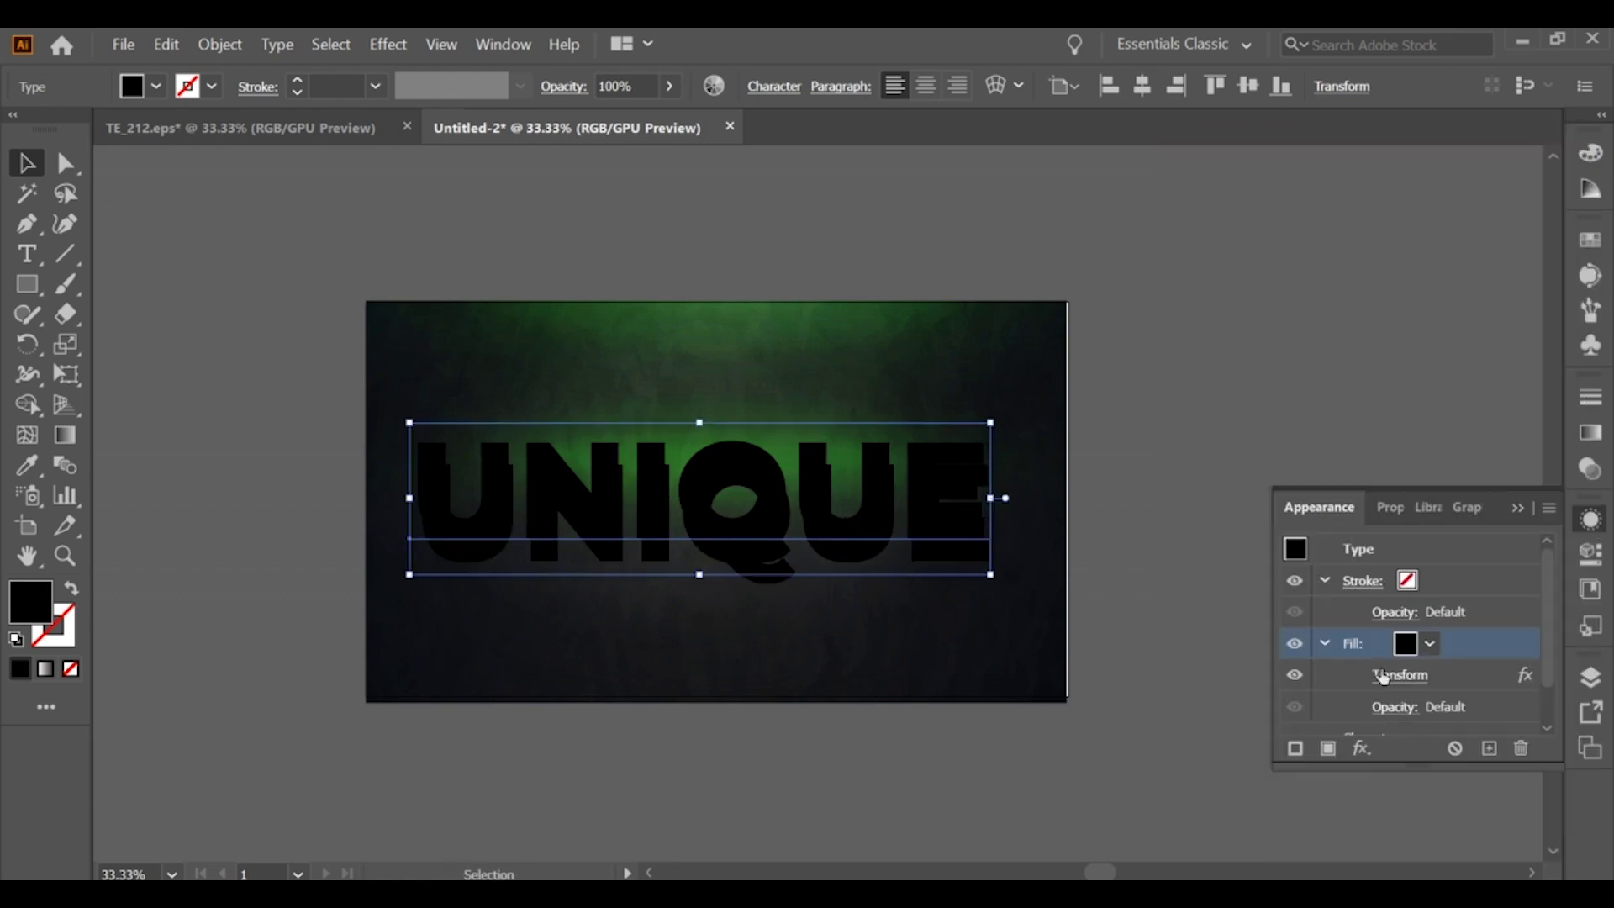
pyautogui.click(1349, 750)
# Blur the offset black fill with a Gaussian Blur of radius about 8.
pyautogui.click(1274, 569)
pyautogui.doubleClick(1232, 565)
pyautogui.write('8.043')
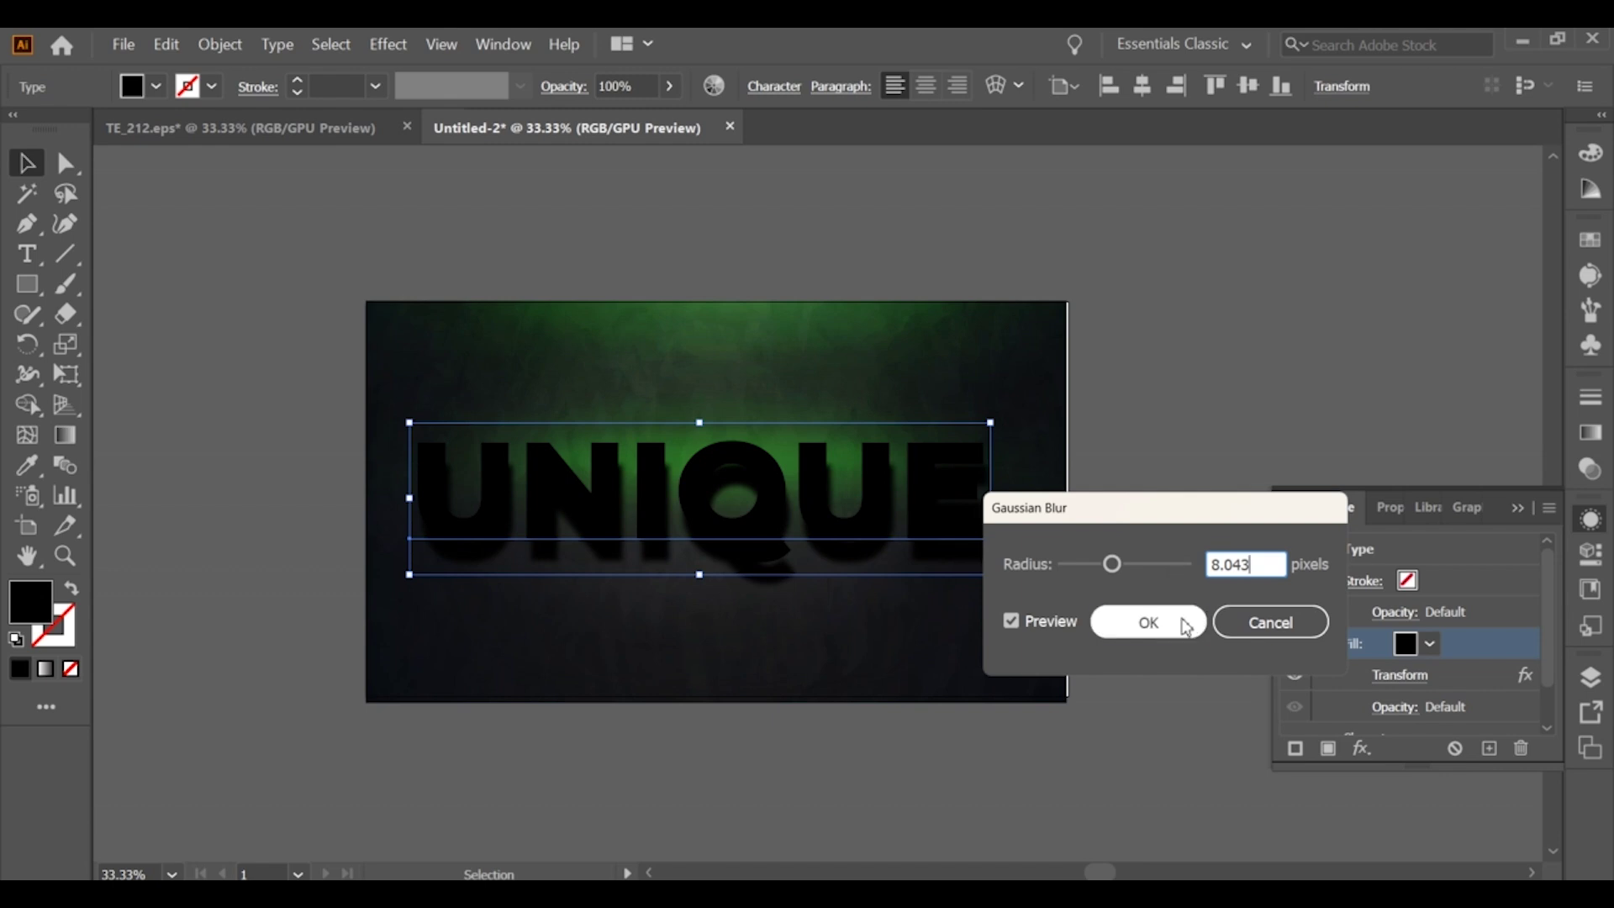
pyautogui.click(1148, 622)
pyautogui.click(1361, 748)
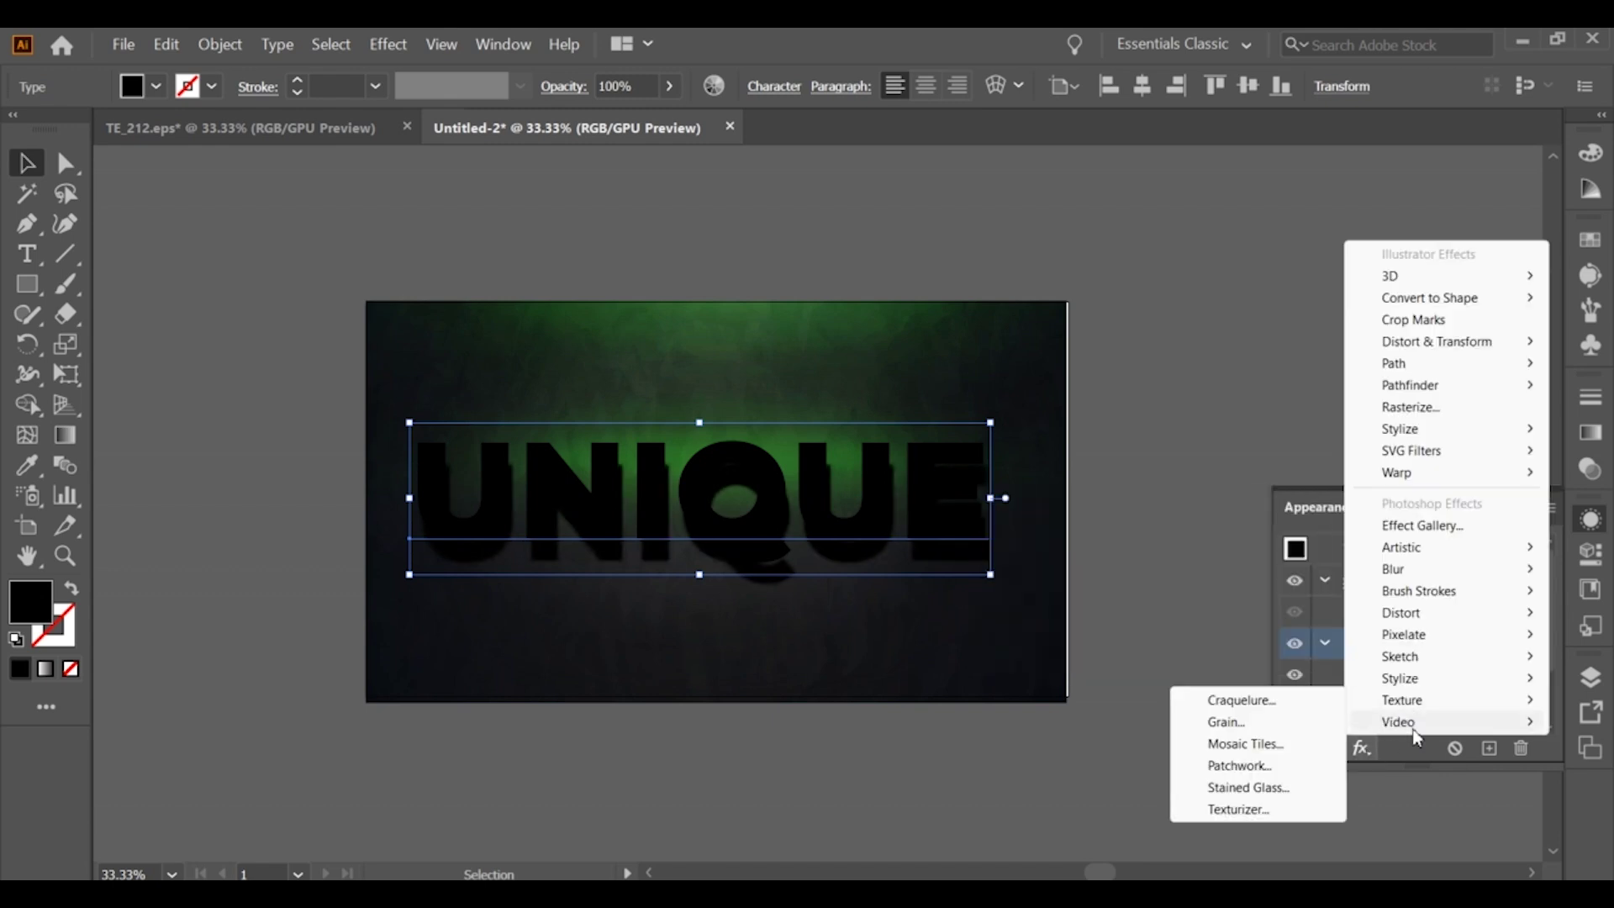
pyautogui.press('Escape')
# Set the shadow fill to Multiply blending at 59% opacity.
pyautogui.click(1391, 711)
pyautogui.click(1190, 706)
pyautogui.click(1202, 295)
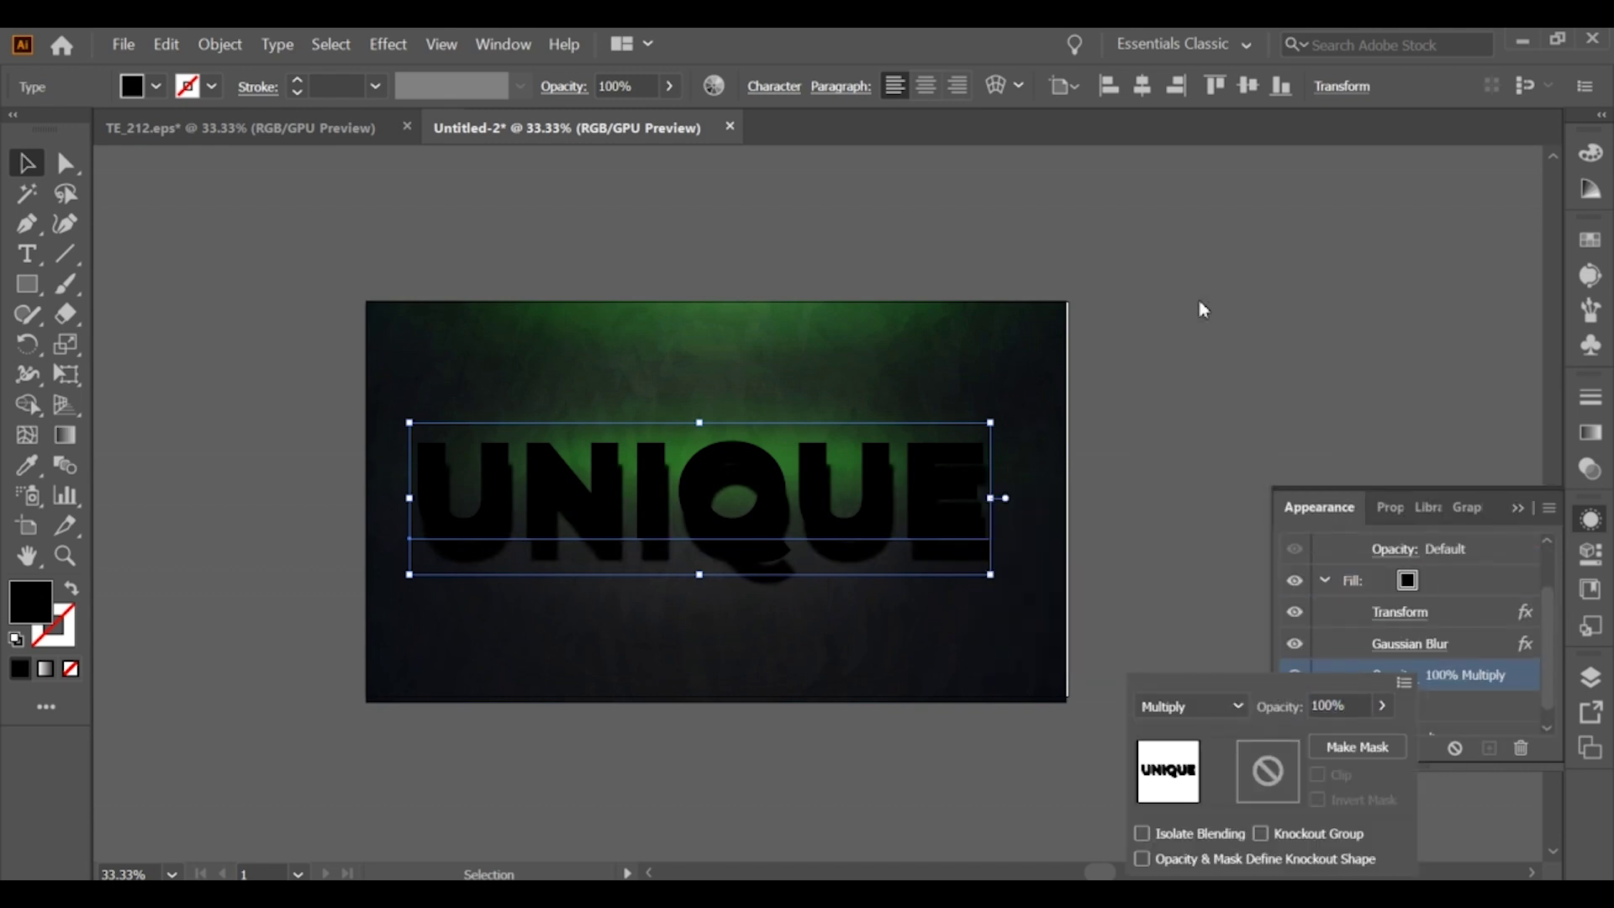
pyautogui.click(1379, 675)
pyautogui.click(1400, 676)
pyautogui.click(1190, 490)
pyautogui.click(1268, 482)
pyautogui.click(1282, 491)
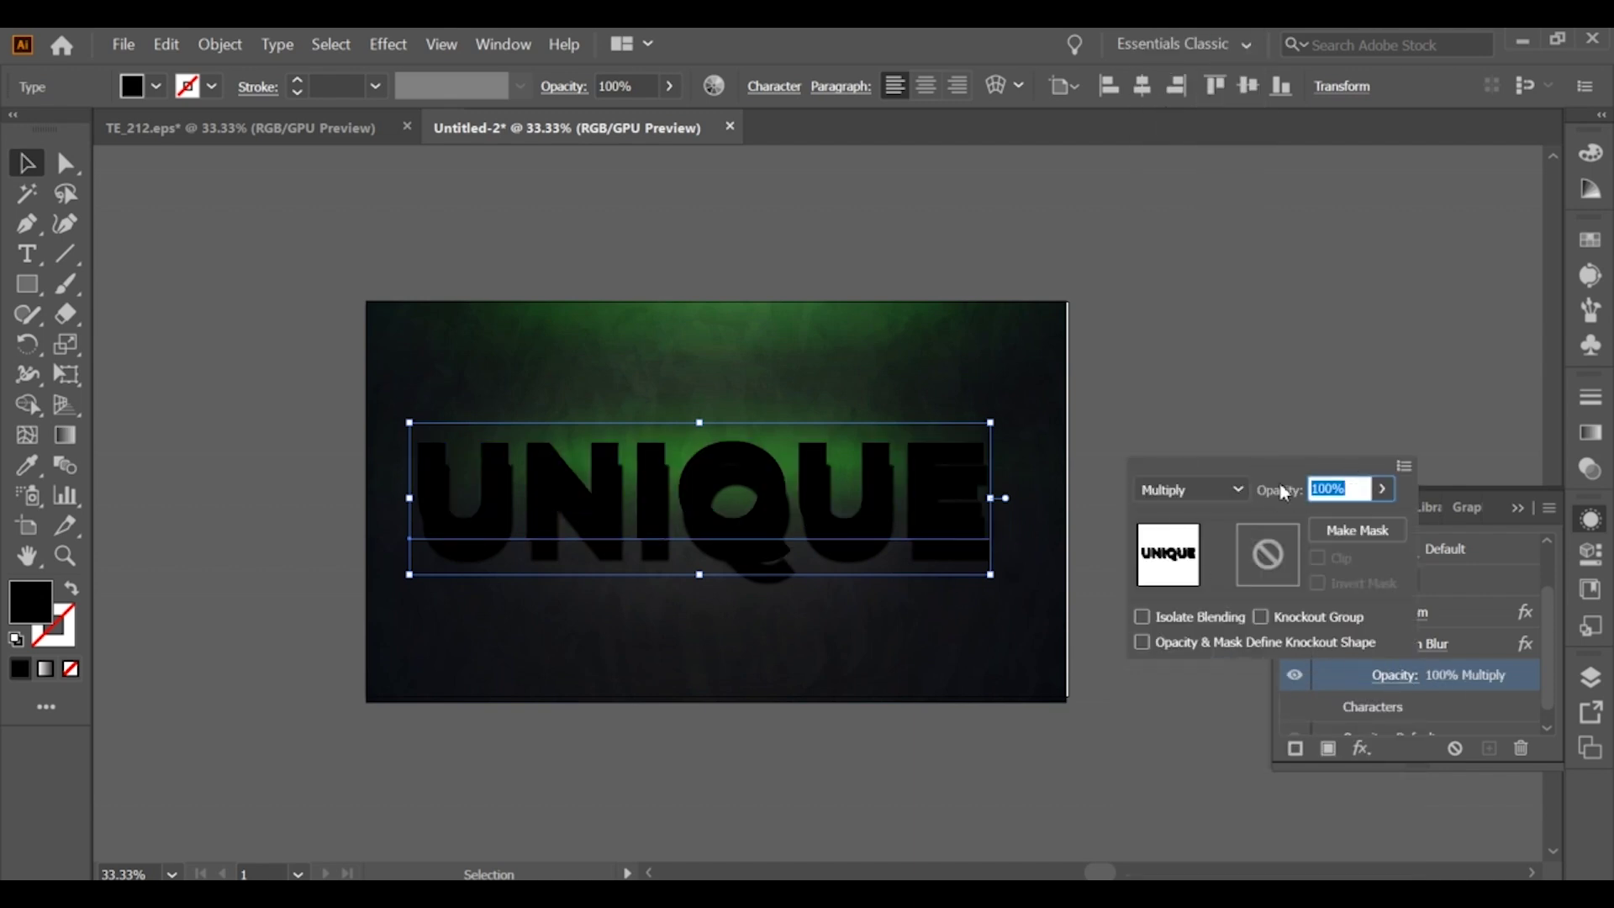
pyautogui.write('59')
pyautogui.press('Return')
pyautogui.scroll(2, 1547, 664)
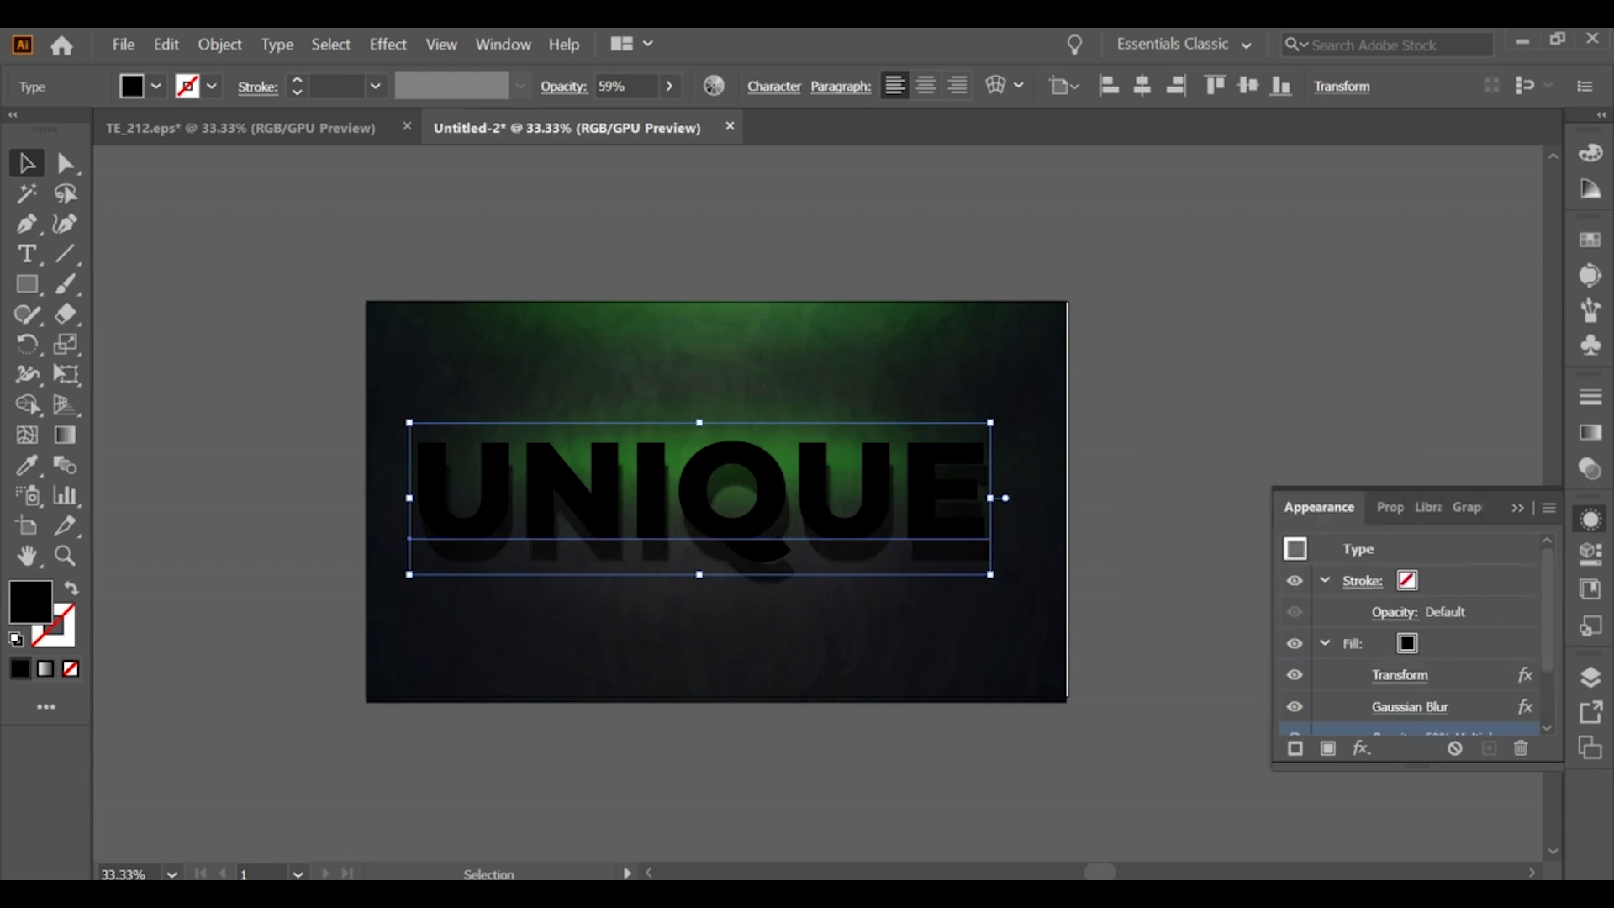
pyautogui.click(1329, 749)
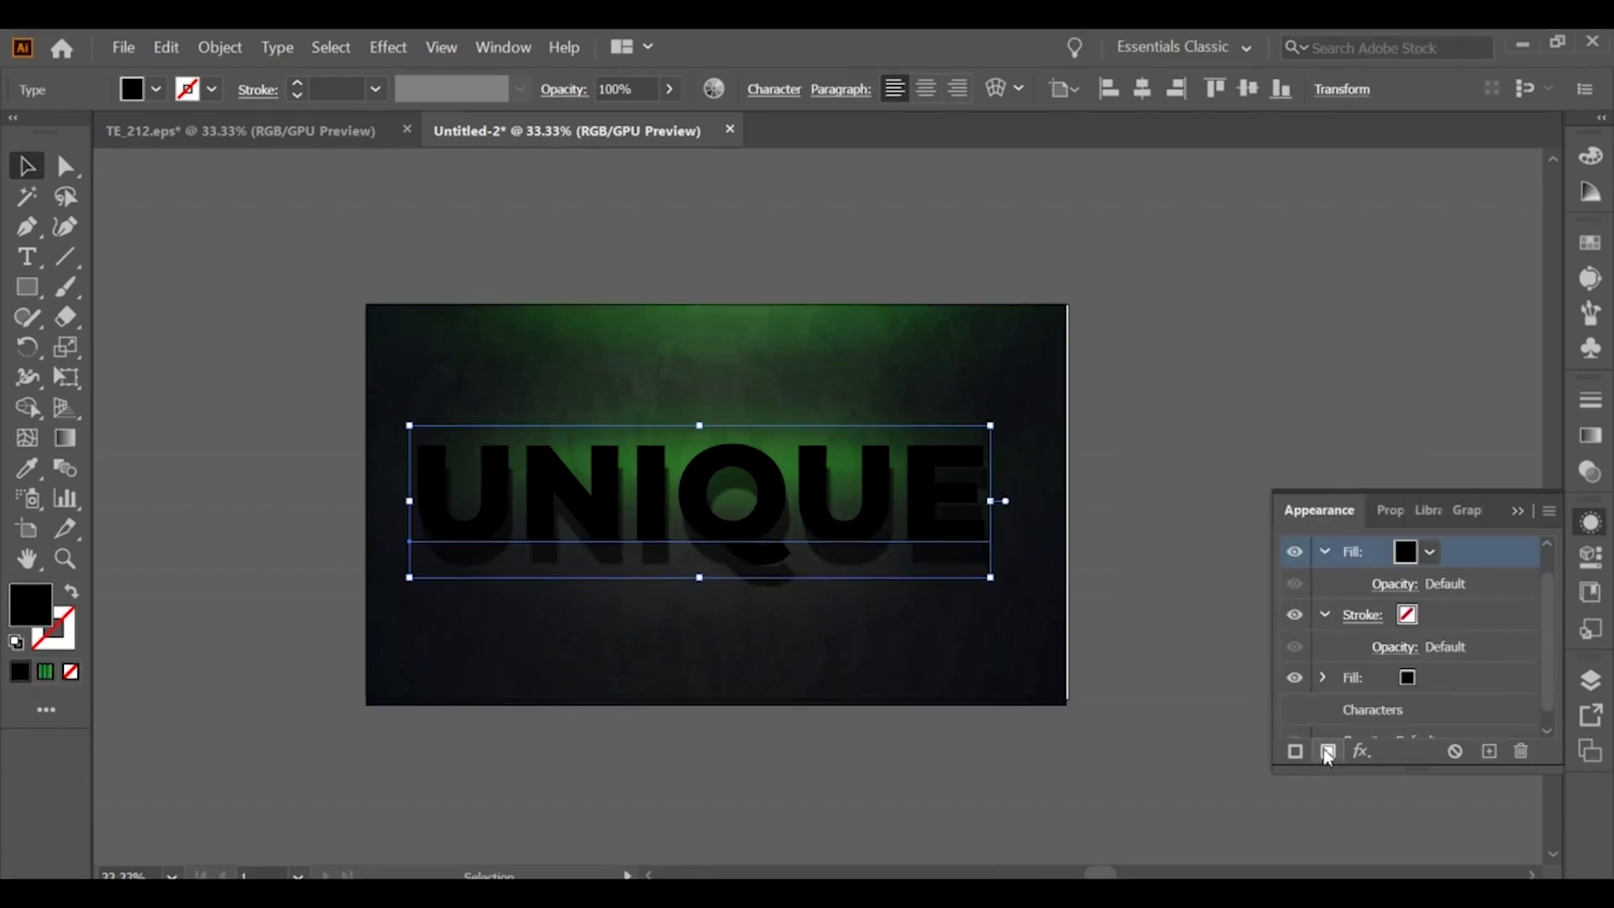
# Give the new fill the green gradient swatch.
pyautogui.click(1430, 555)
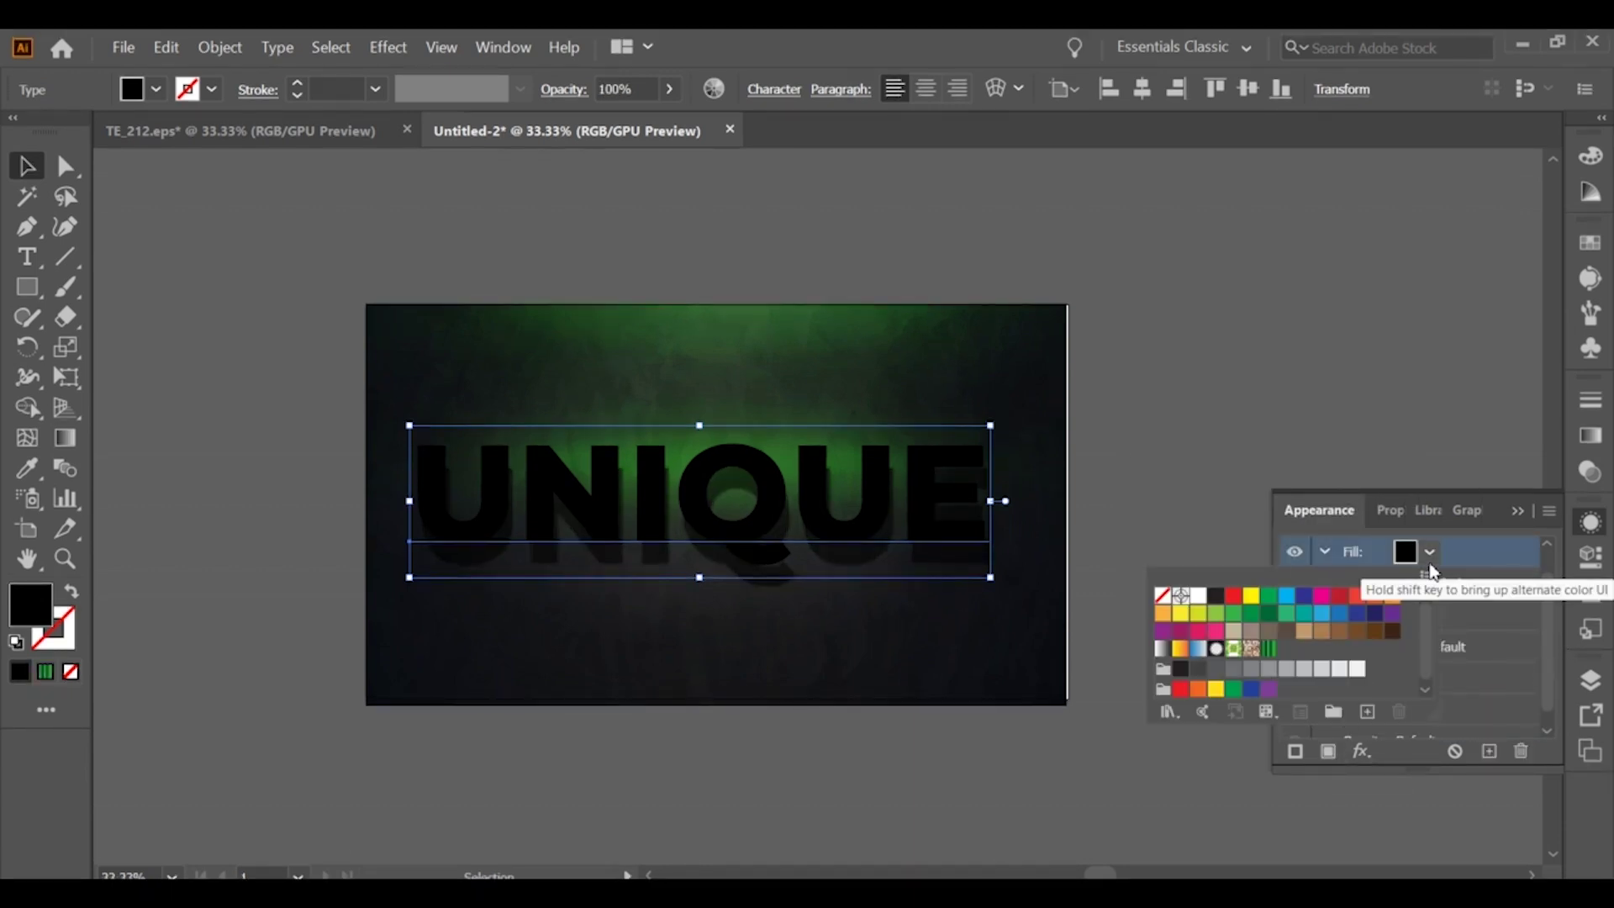
pyautogui.click(1268, 650)
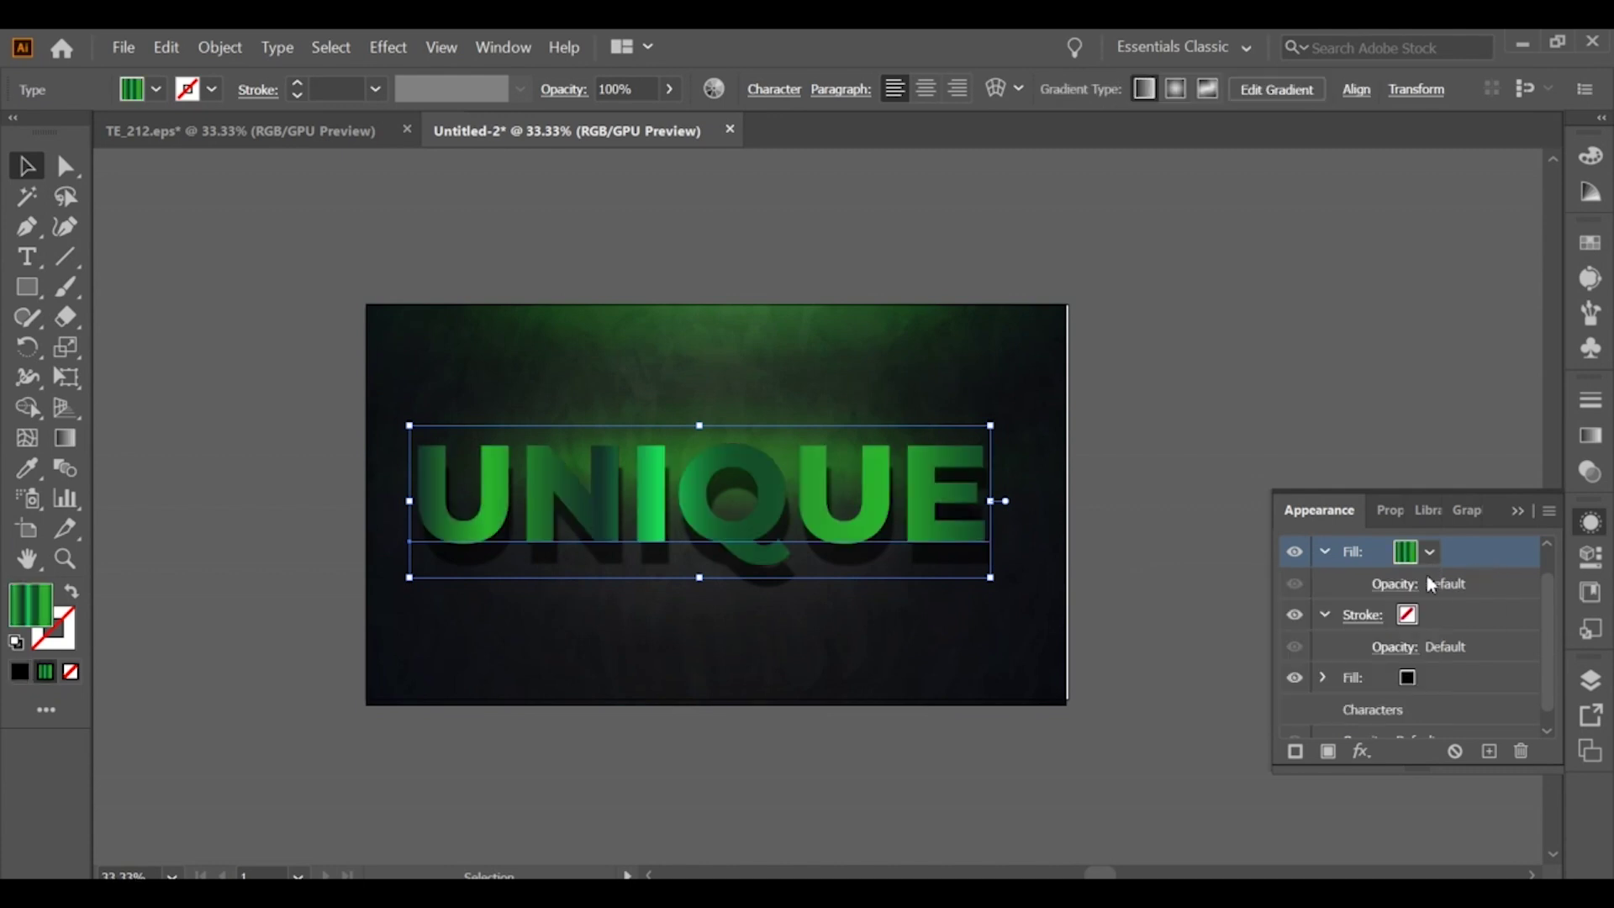
pyautogui.click(1362, 751)
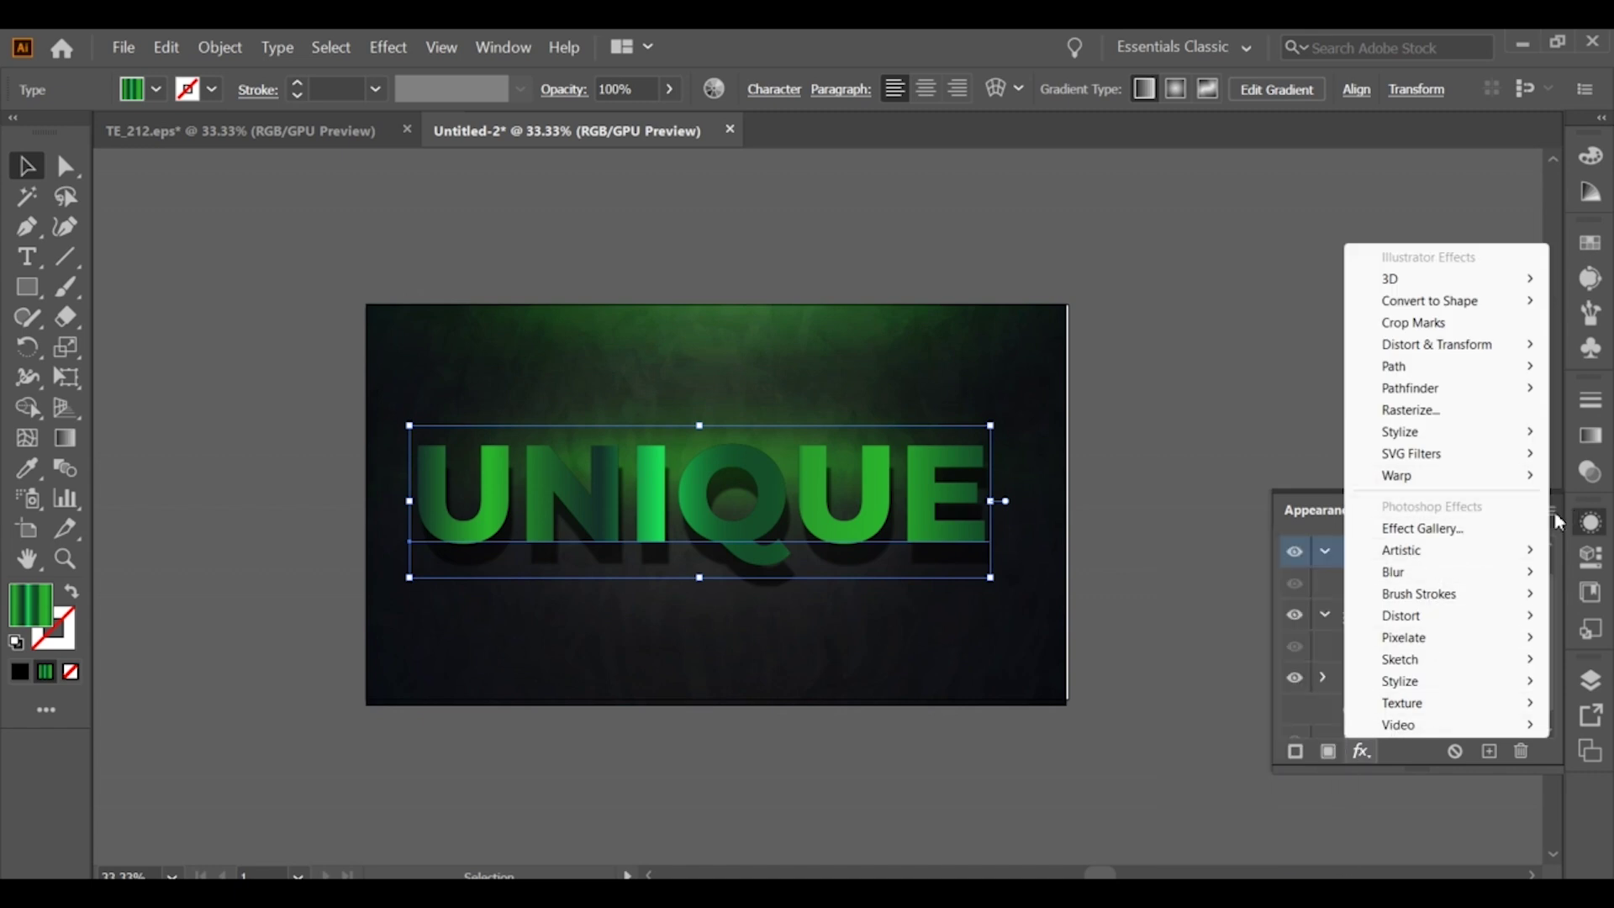
pyautogui.rightClick(1506, 576)
pyautogui.press('Escape')
pyautogui.scroll(-1, 1498, 628)
pyautogui.scroll(2, 1499, 628)
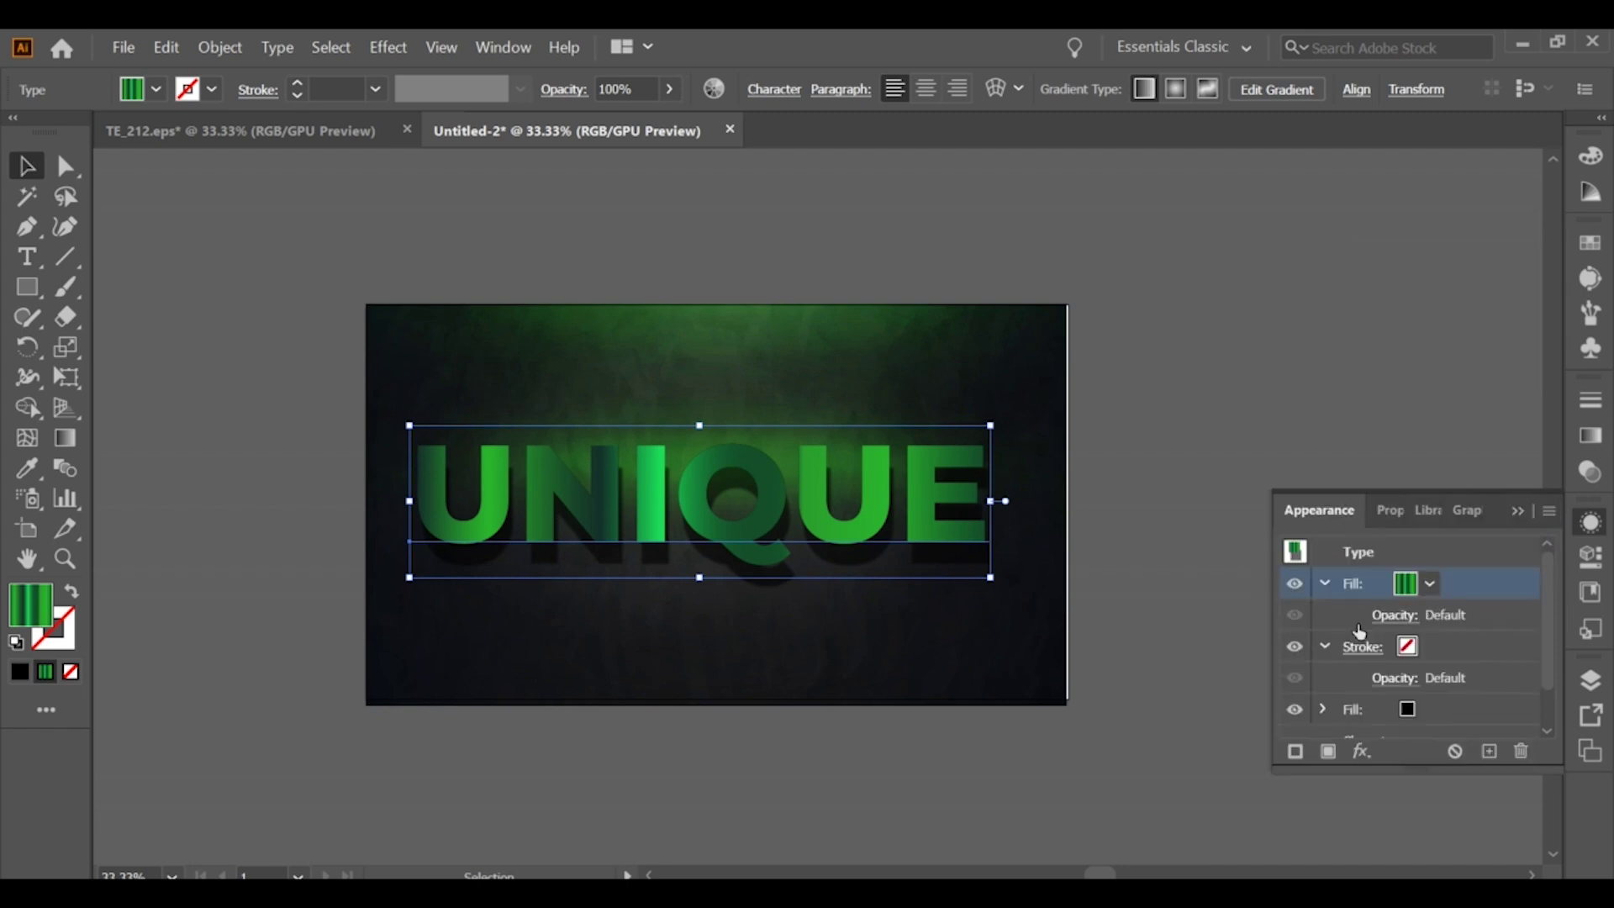
# Add an Offset Path of 1.828 to the green gradient fill.
pyautogui.click(1362, 751)
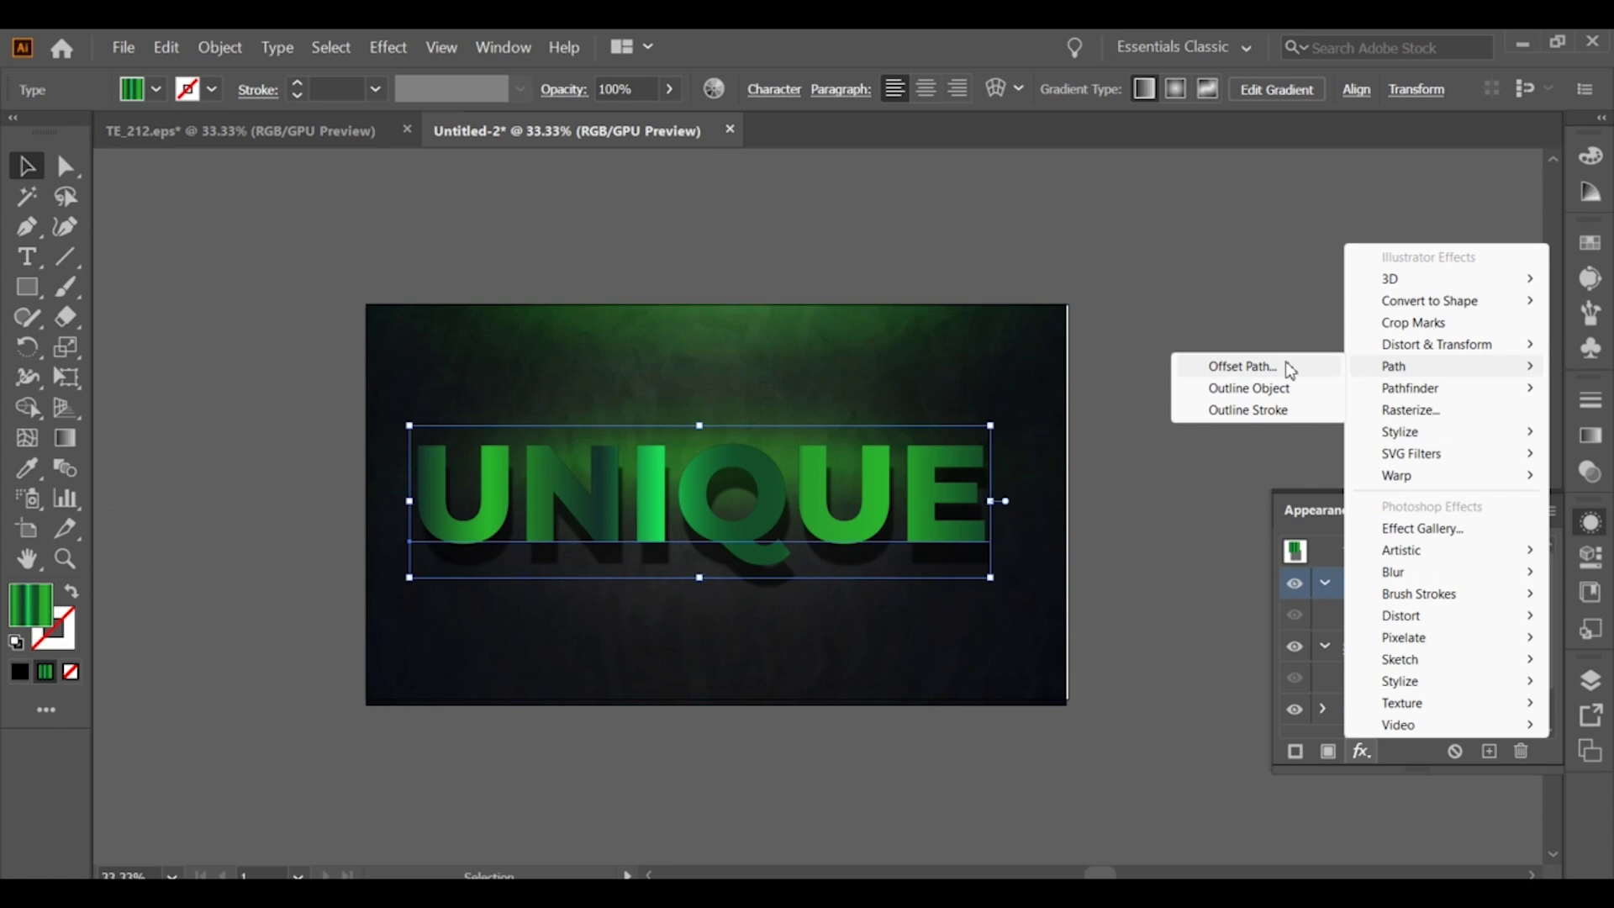
pyautogui.moveTo(1394, 366)
pyautogui.click(1282, 365)
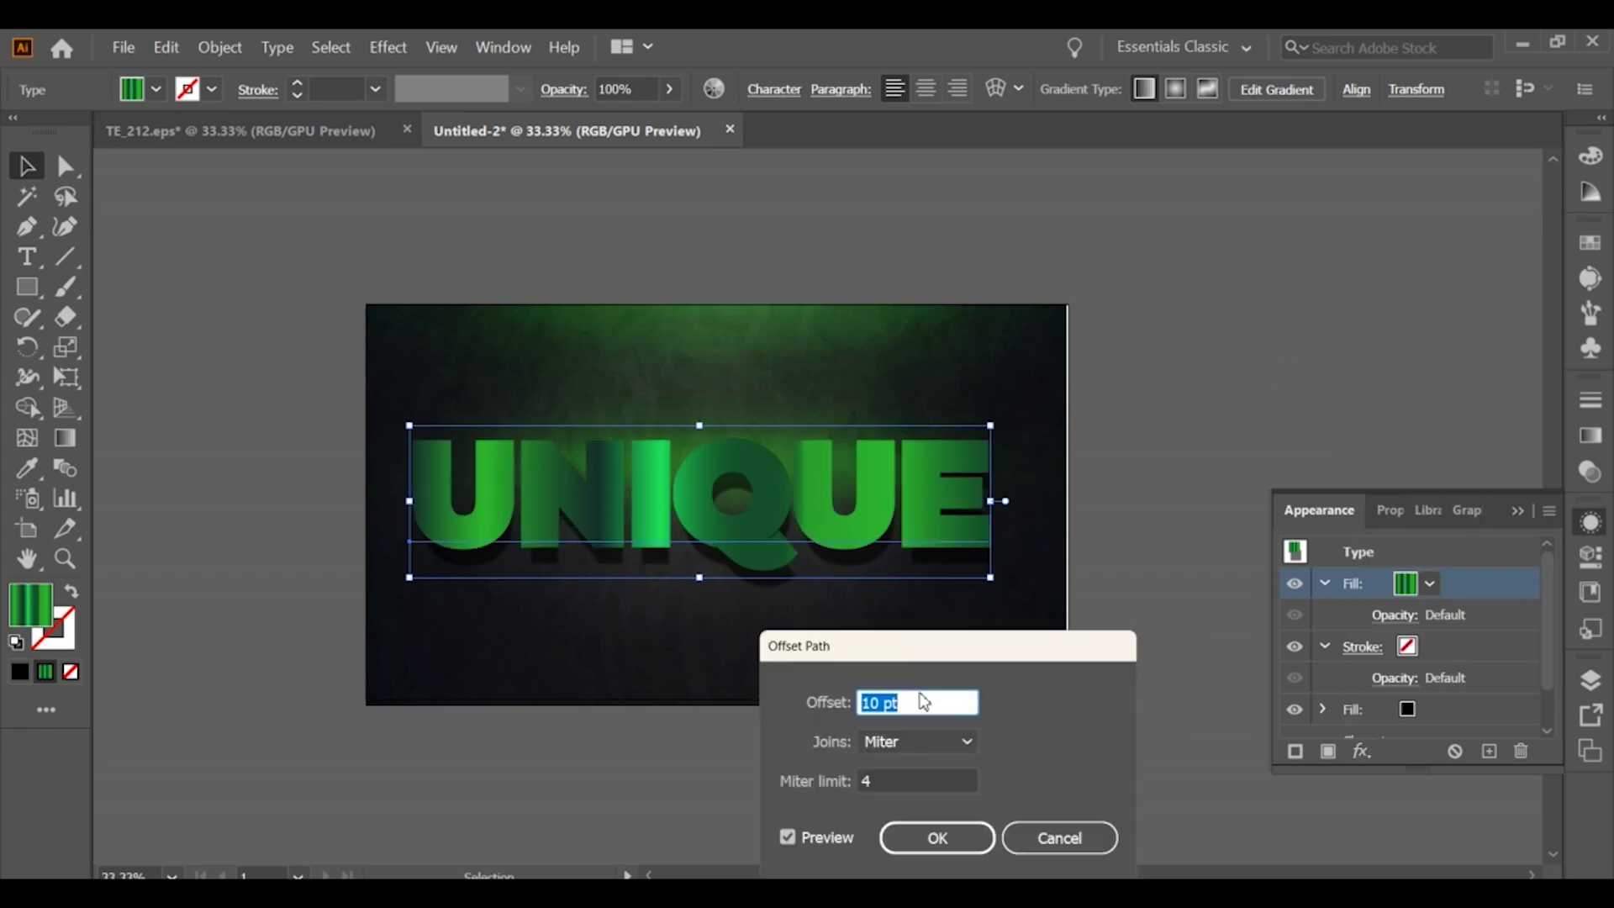
pyautogui.write('1.')
pyautogui.write('828')
pyautogui.press('Return')
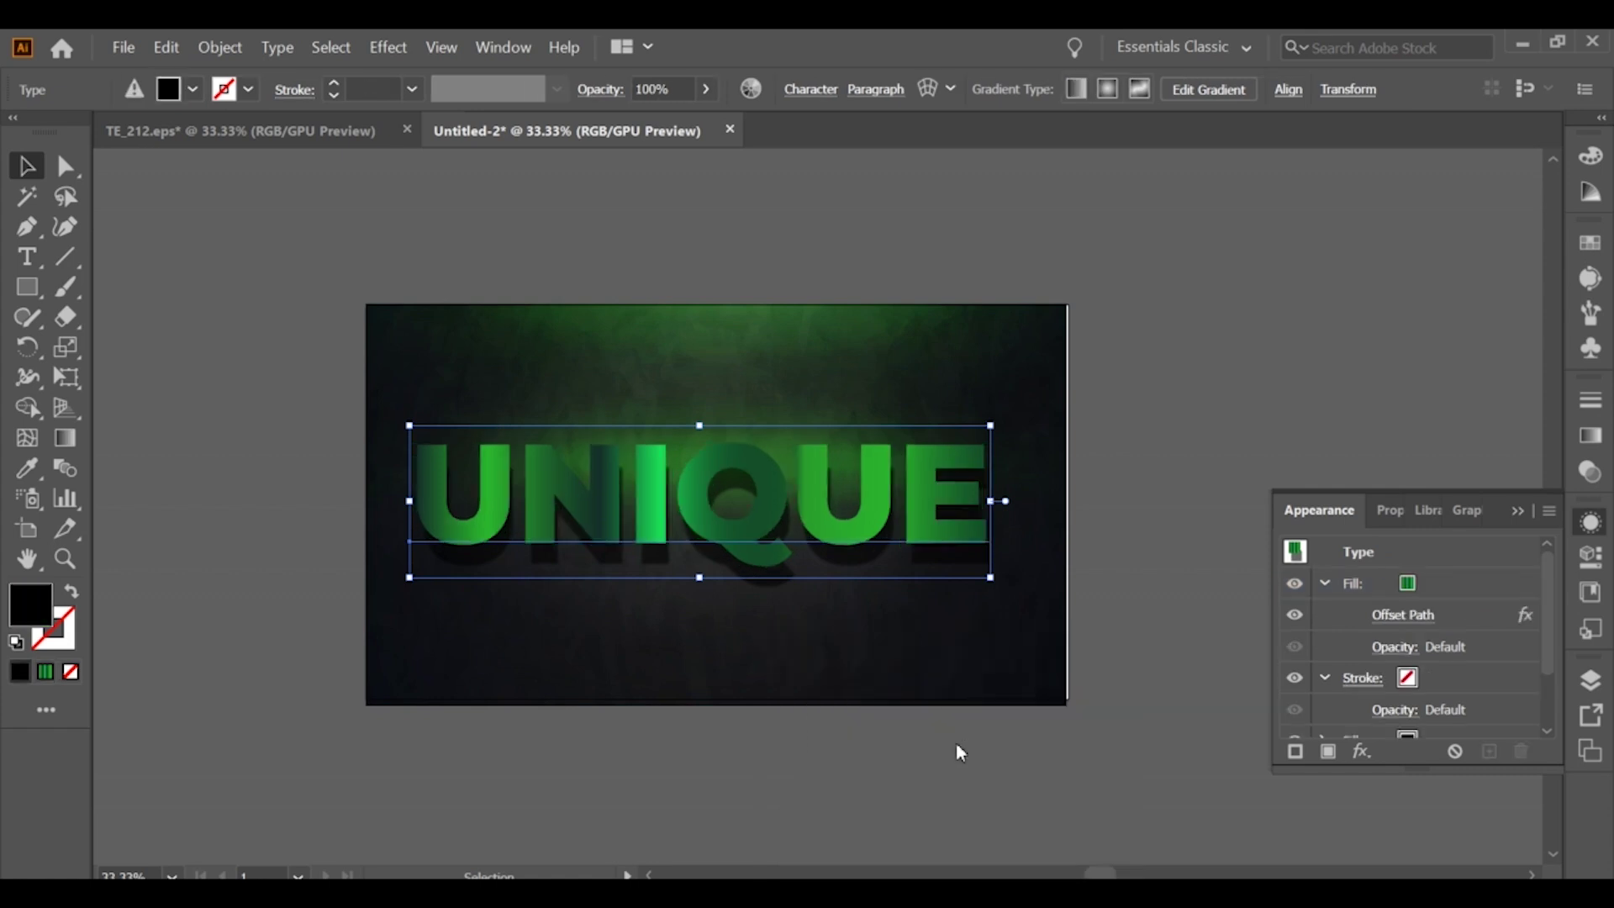
pyautogui.click(1463, 583)
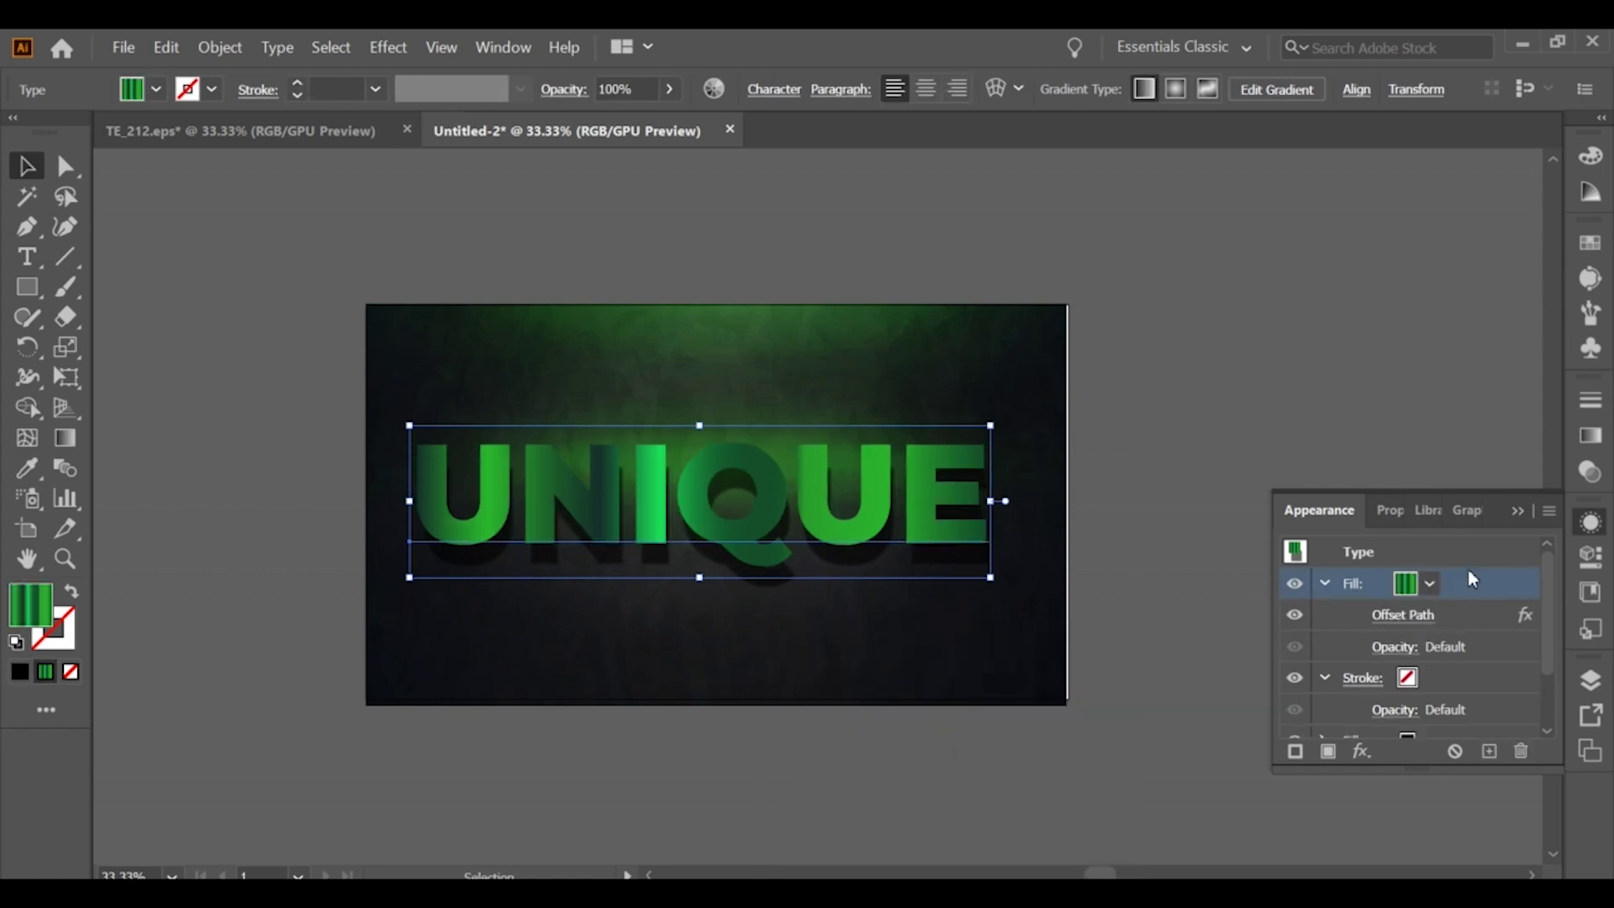
# Transform the green fill: 0.0914 pt horizontal, 0.3656 pt vertical move, 25 copies.
pyautogui.click(1365, 755)
pyautogui.moveTo(1436, 345)
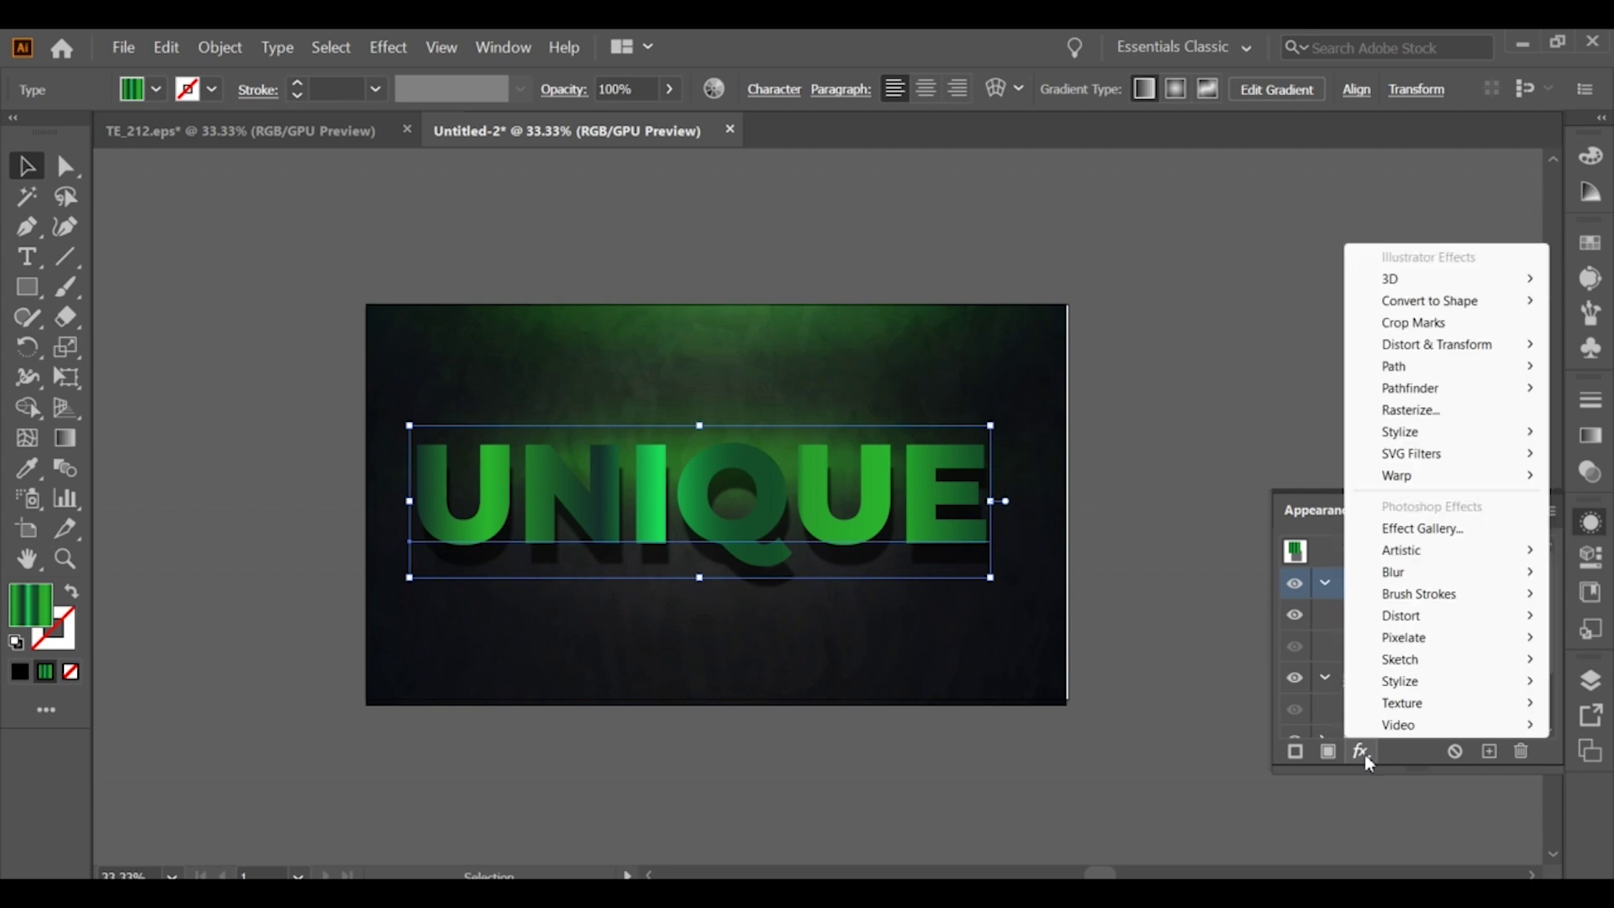
pyautogui.click(1233, 412)
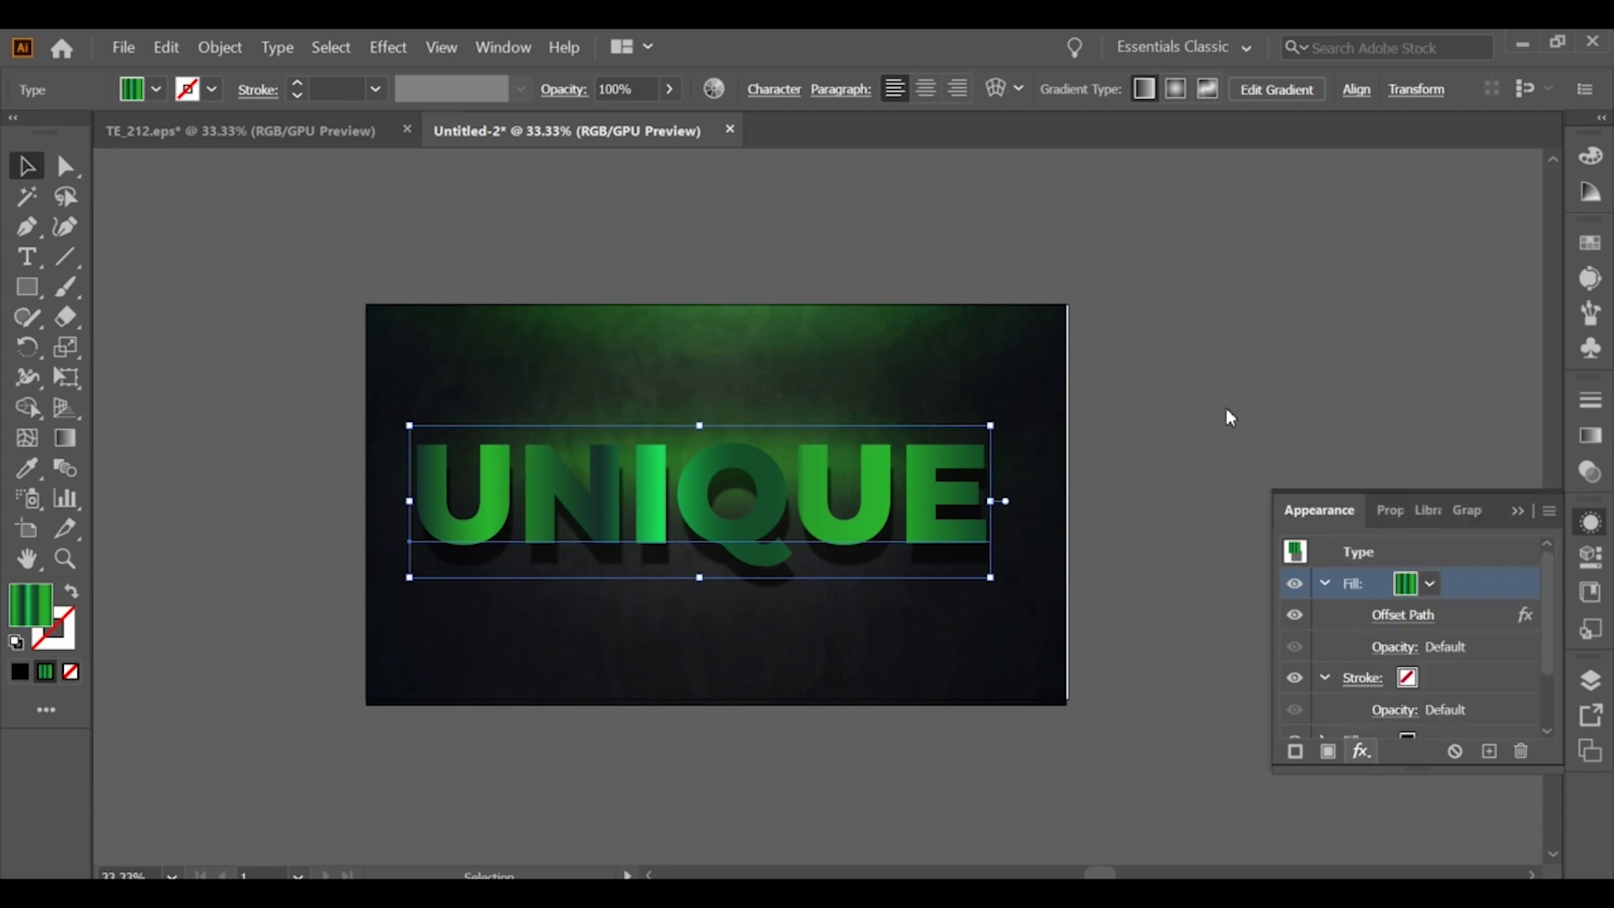
pyautogui.click(1494, 371)
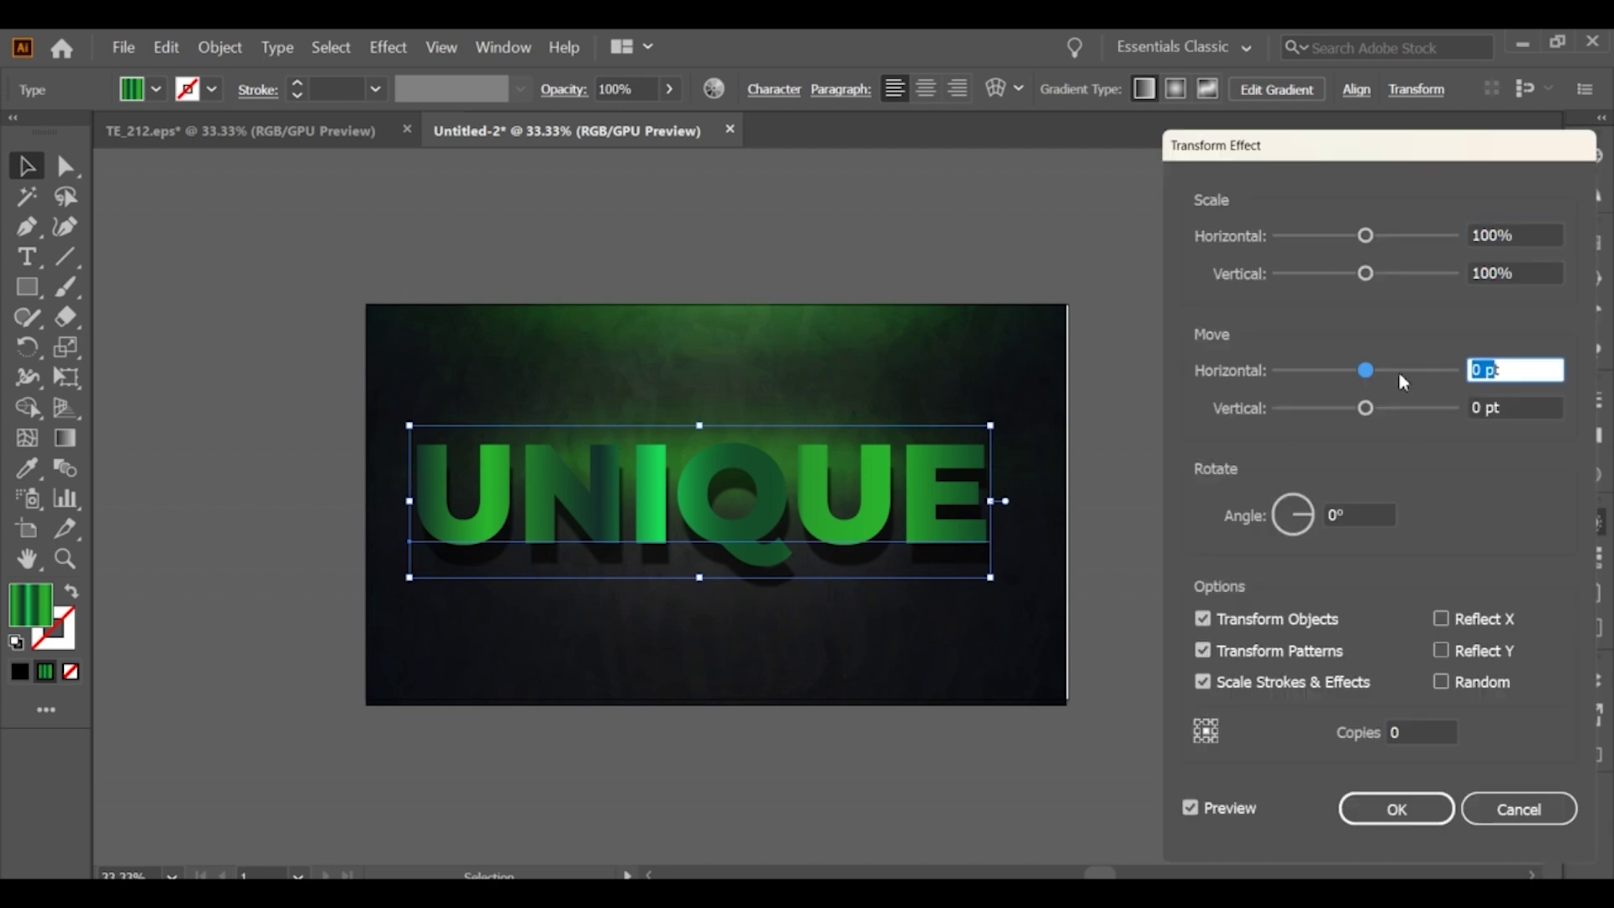
pyautogui.write('0.')
pyautogui.write('0')
pyautogui.write('914')
pyautogui.click(1514, 407)
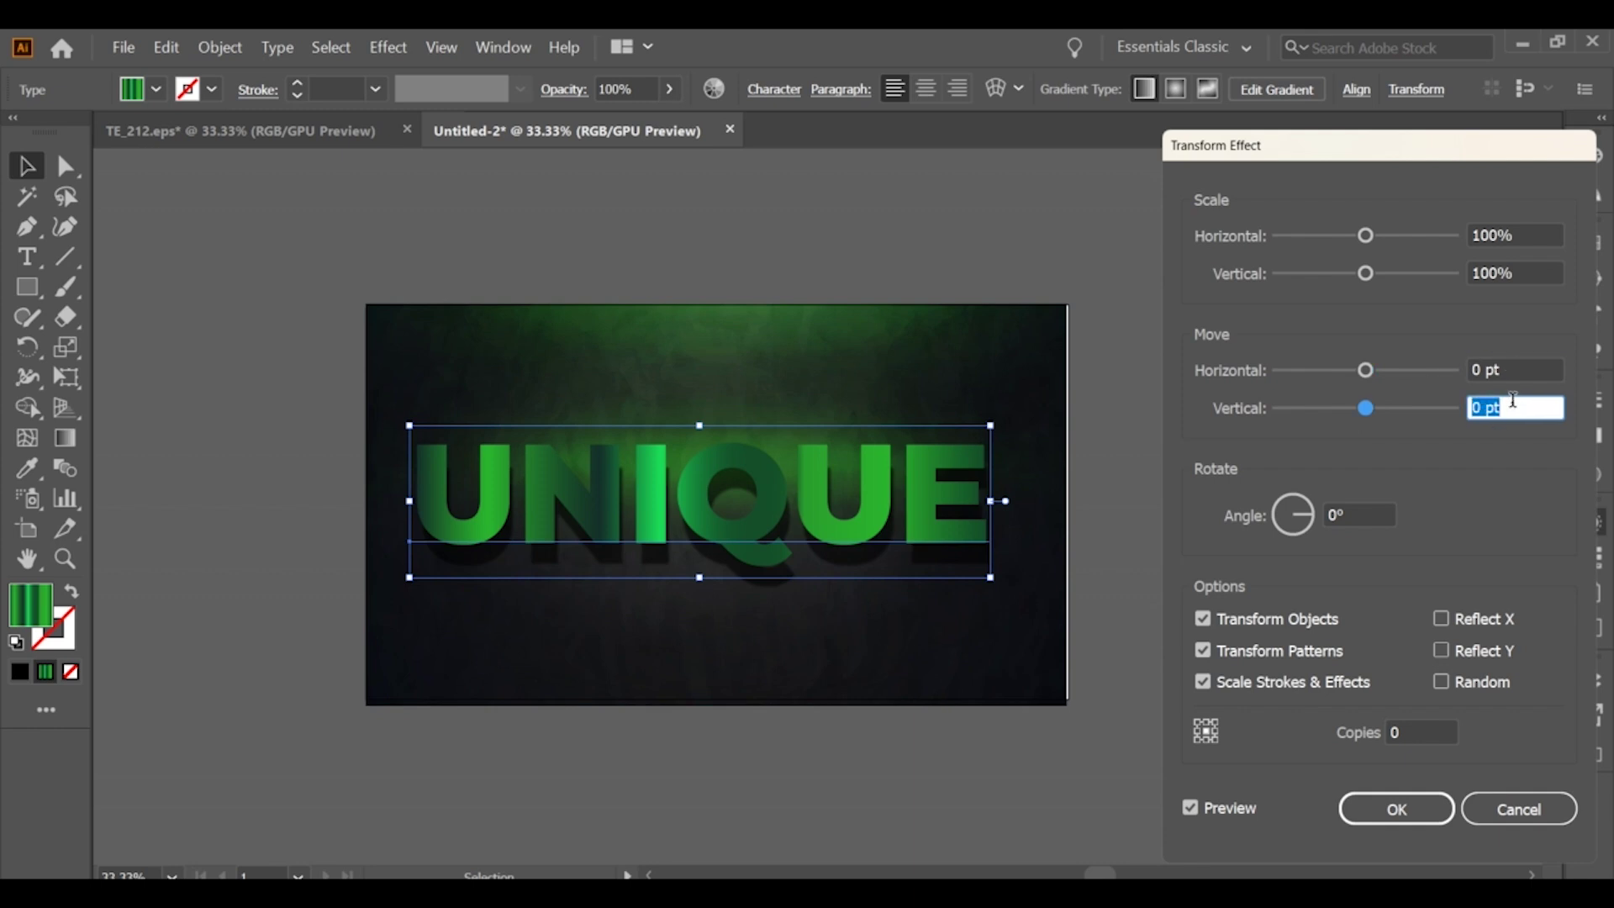
pyautogui.write('0.36')
pyautogui.write('56')
pyautogui.click(1408, 733)
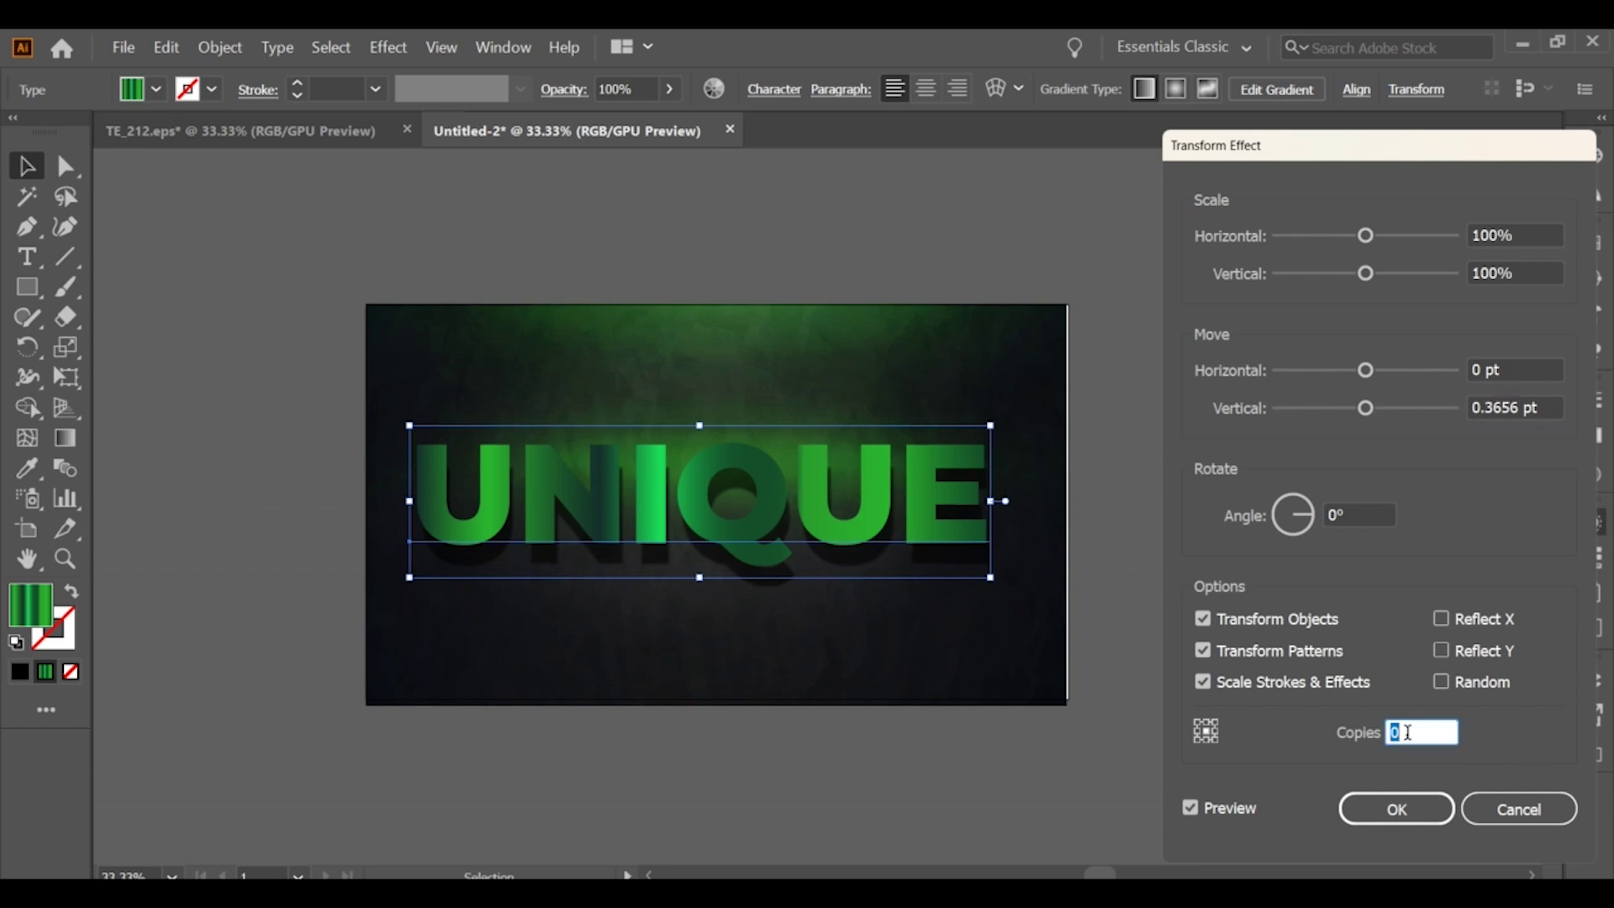
pyautogui.write('2')
pyautogui.click(1359, 515)
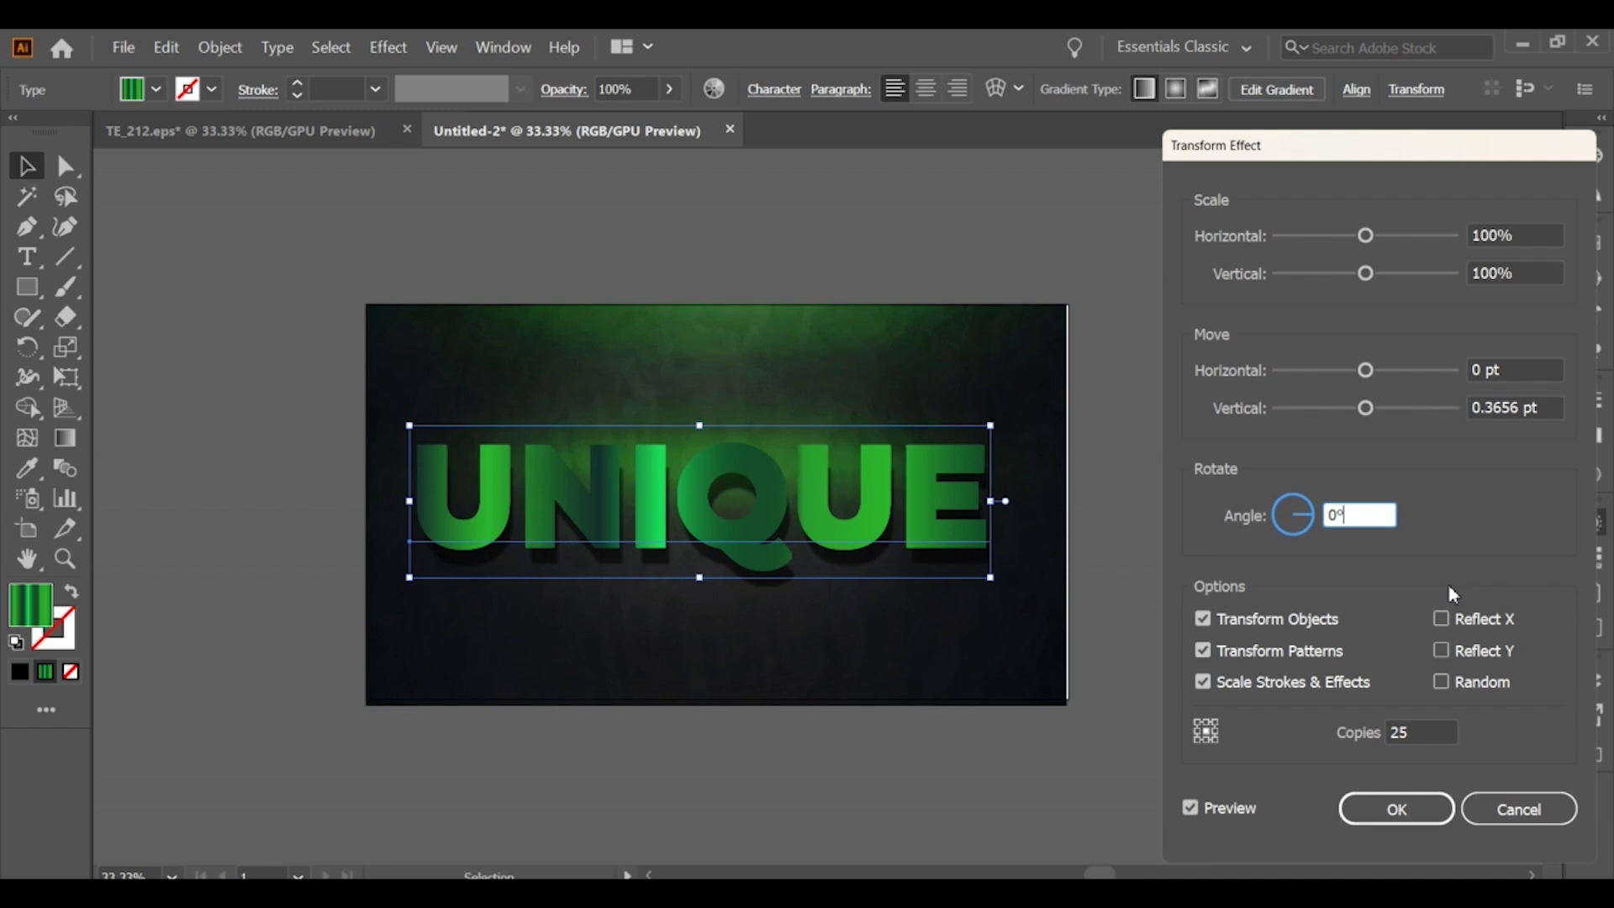
pyautogui.click(1373, 809)
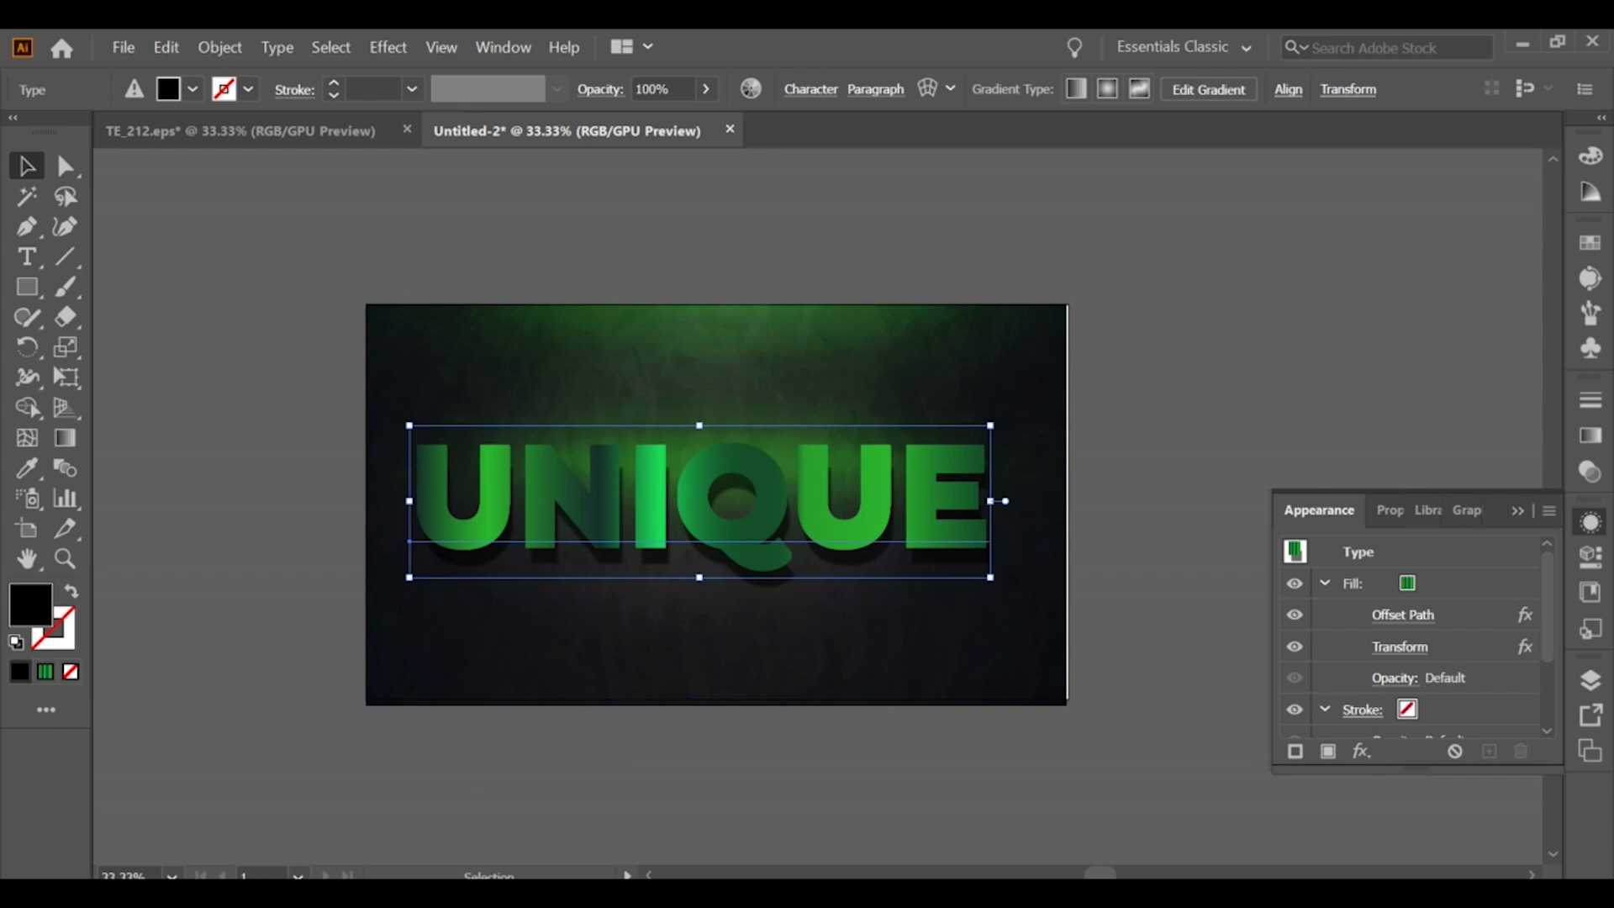
pyautogui.click(1326, 750)
# Give the new top fill a bright green gradient swatch.
pyautogui.click(1432, 584)
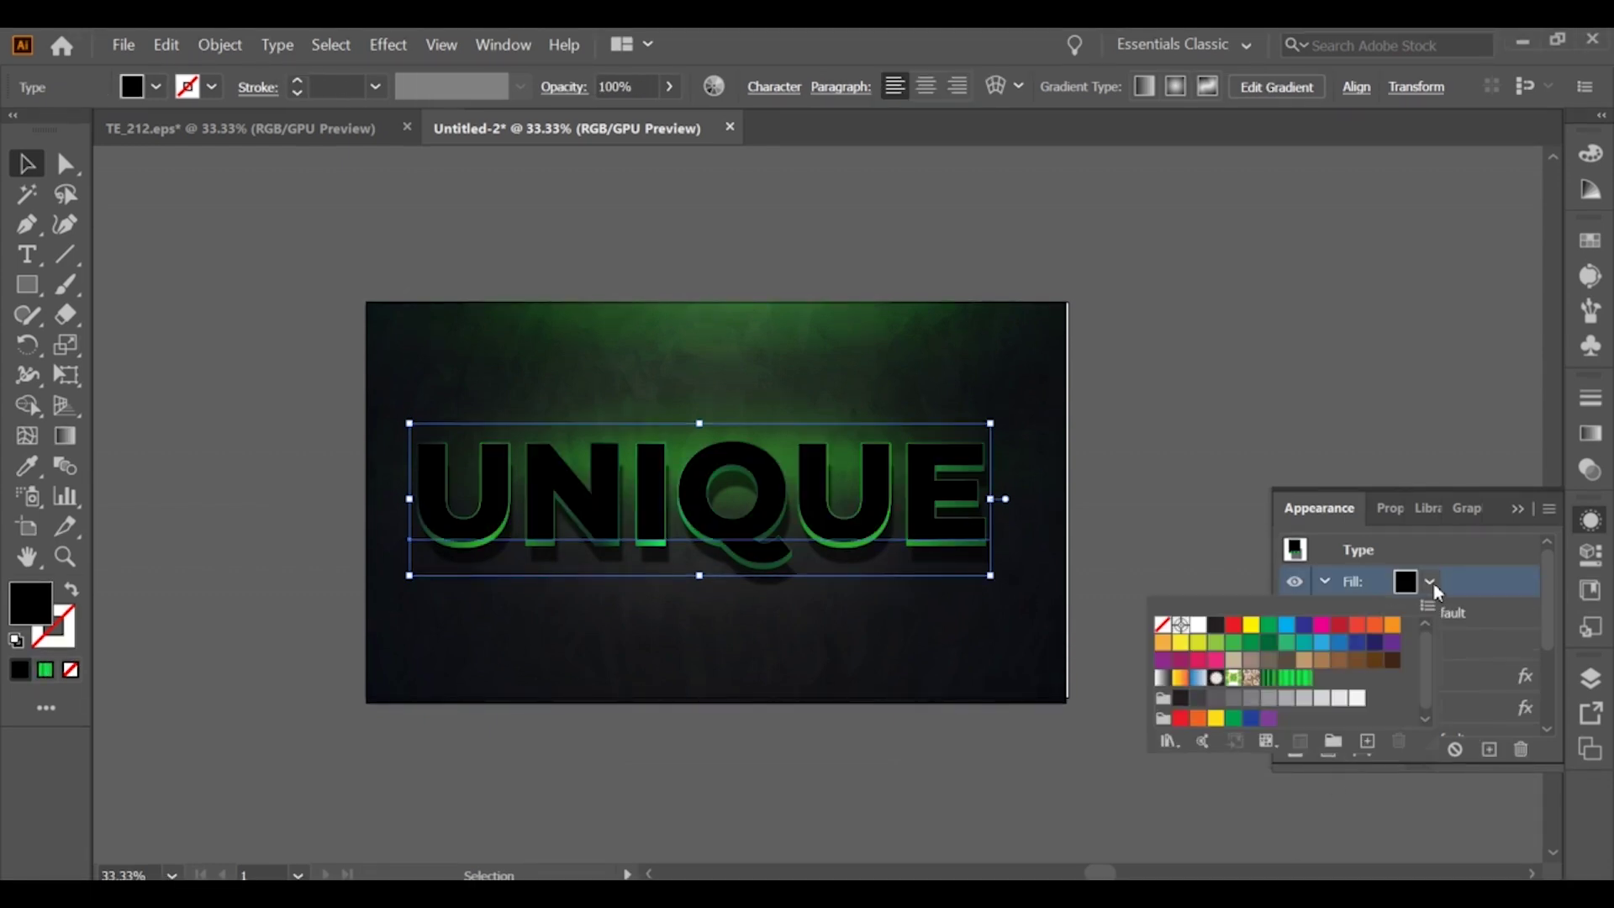
pyautogui.click(1282, 680)
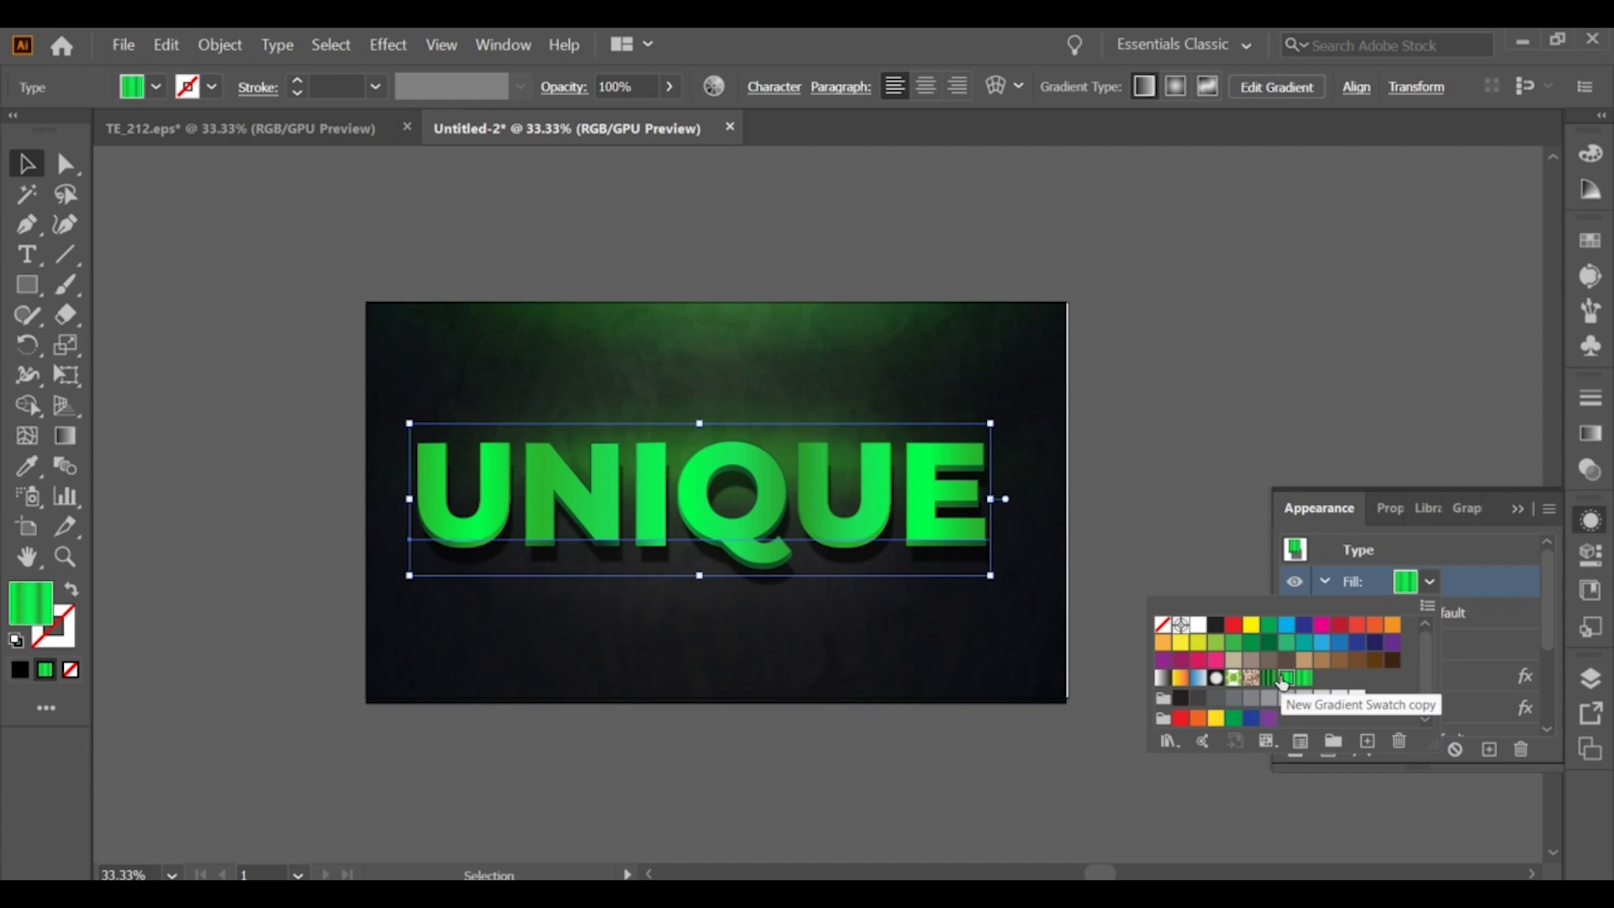
pyautogui.click(1534, 602)
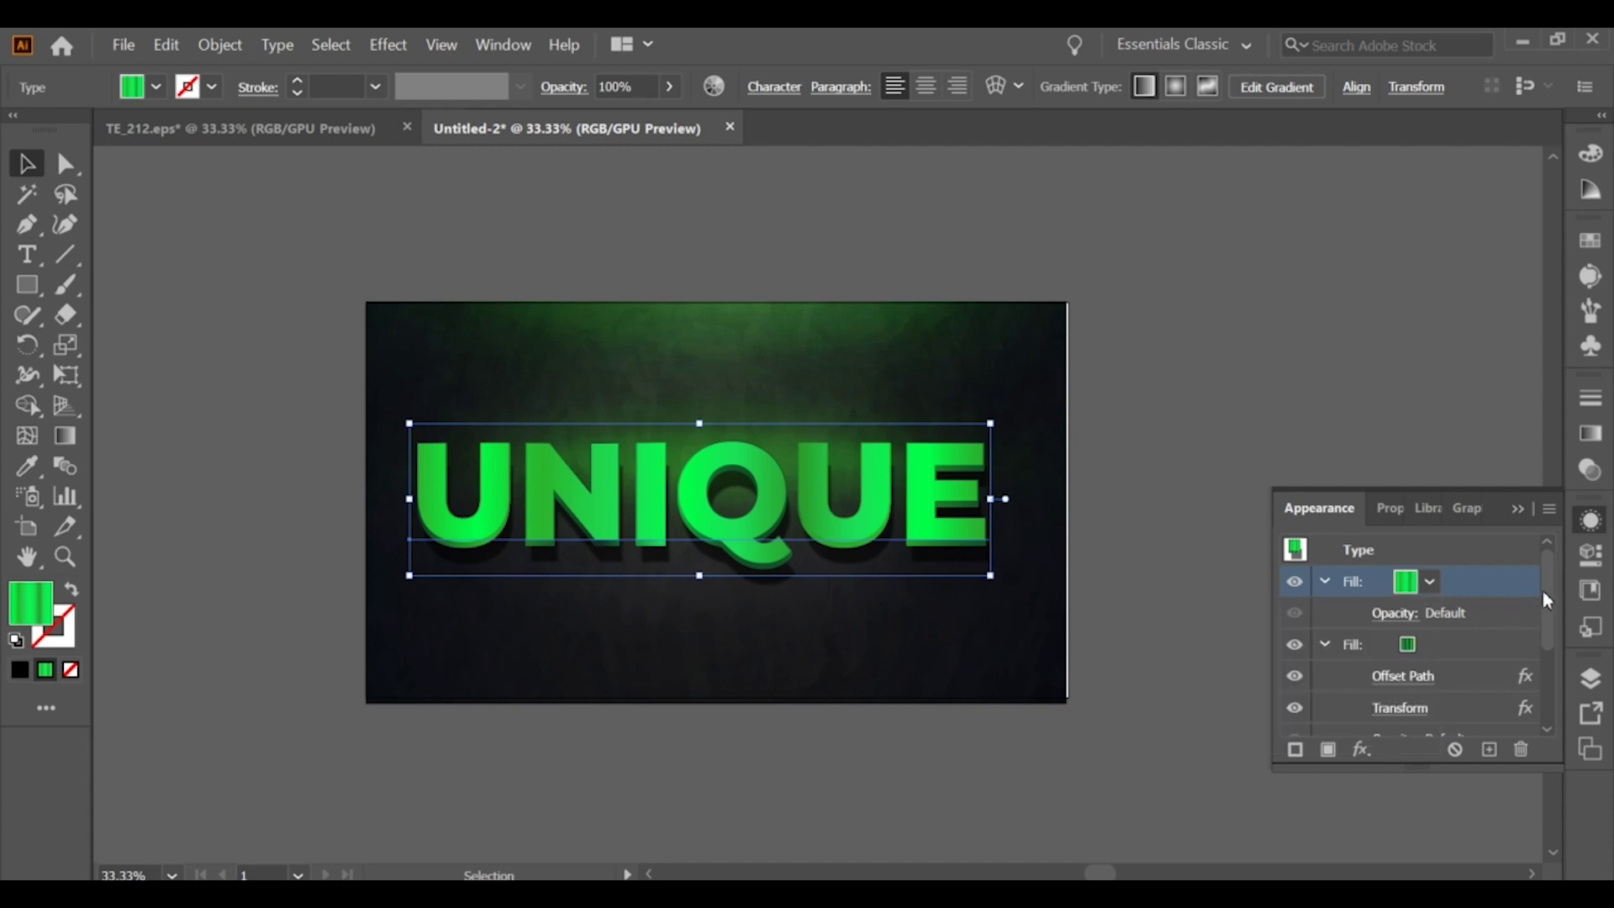
pyautogui.scroll(-2, 1538, 628)
pyautogui.scroll(2, 1547, 605)
# Add another top fill and set it to the green gradient swatch.
pyautogui.click(1328, 750)
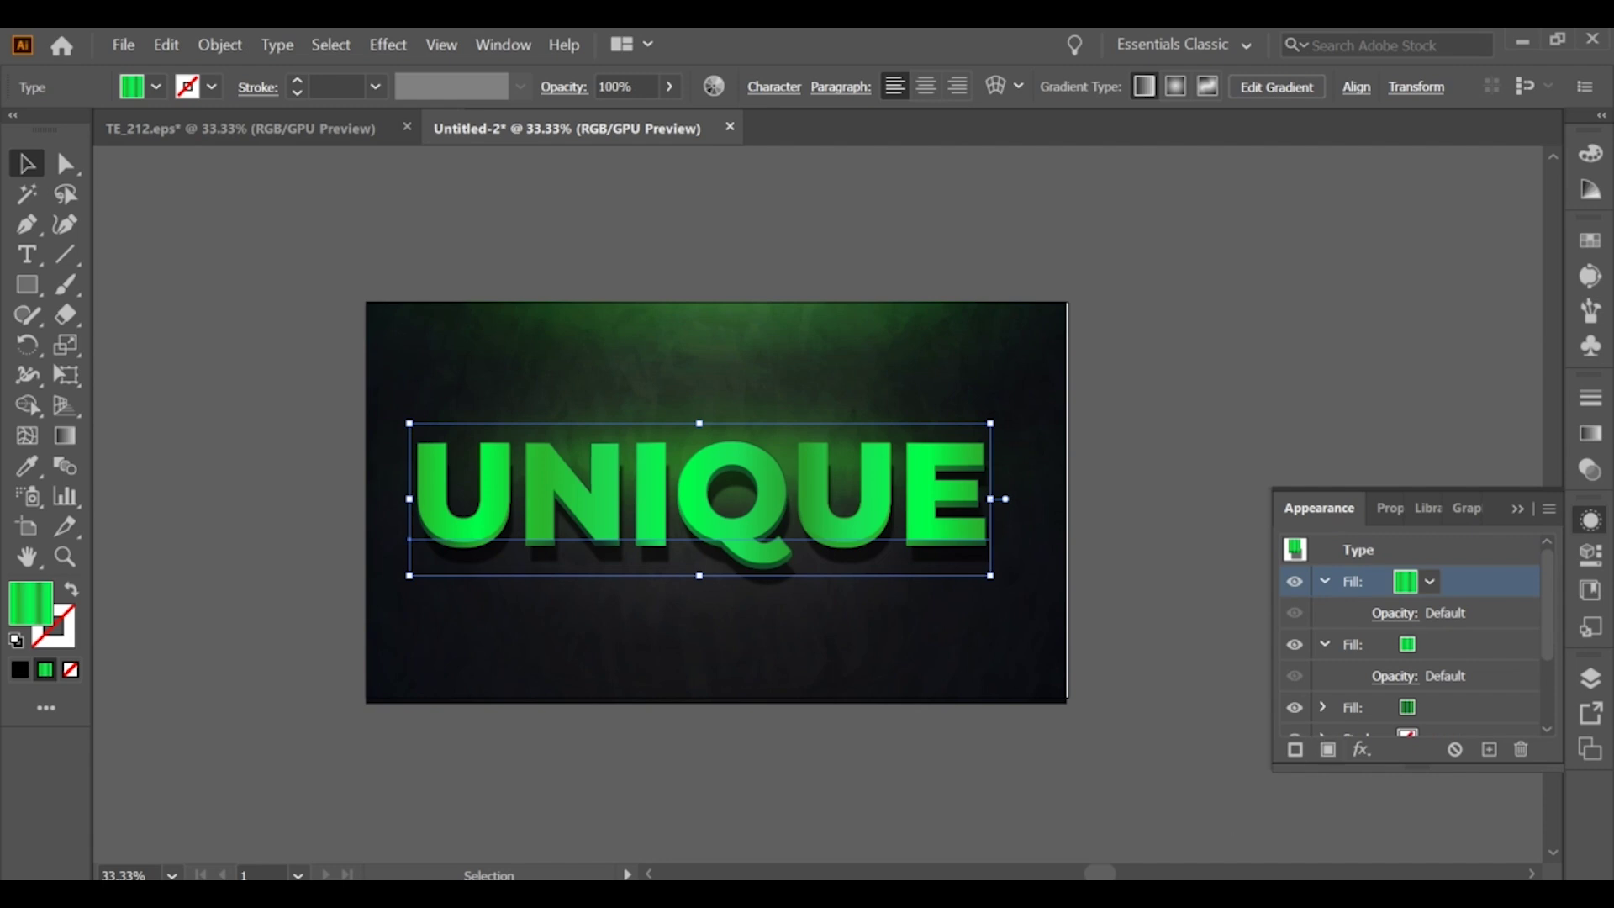
pyautogui.click(1438, 584)
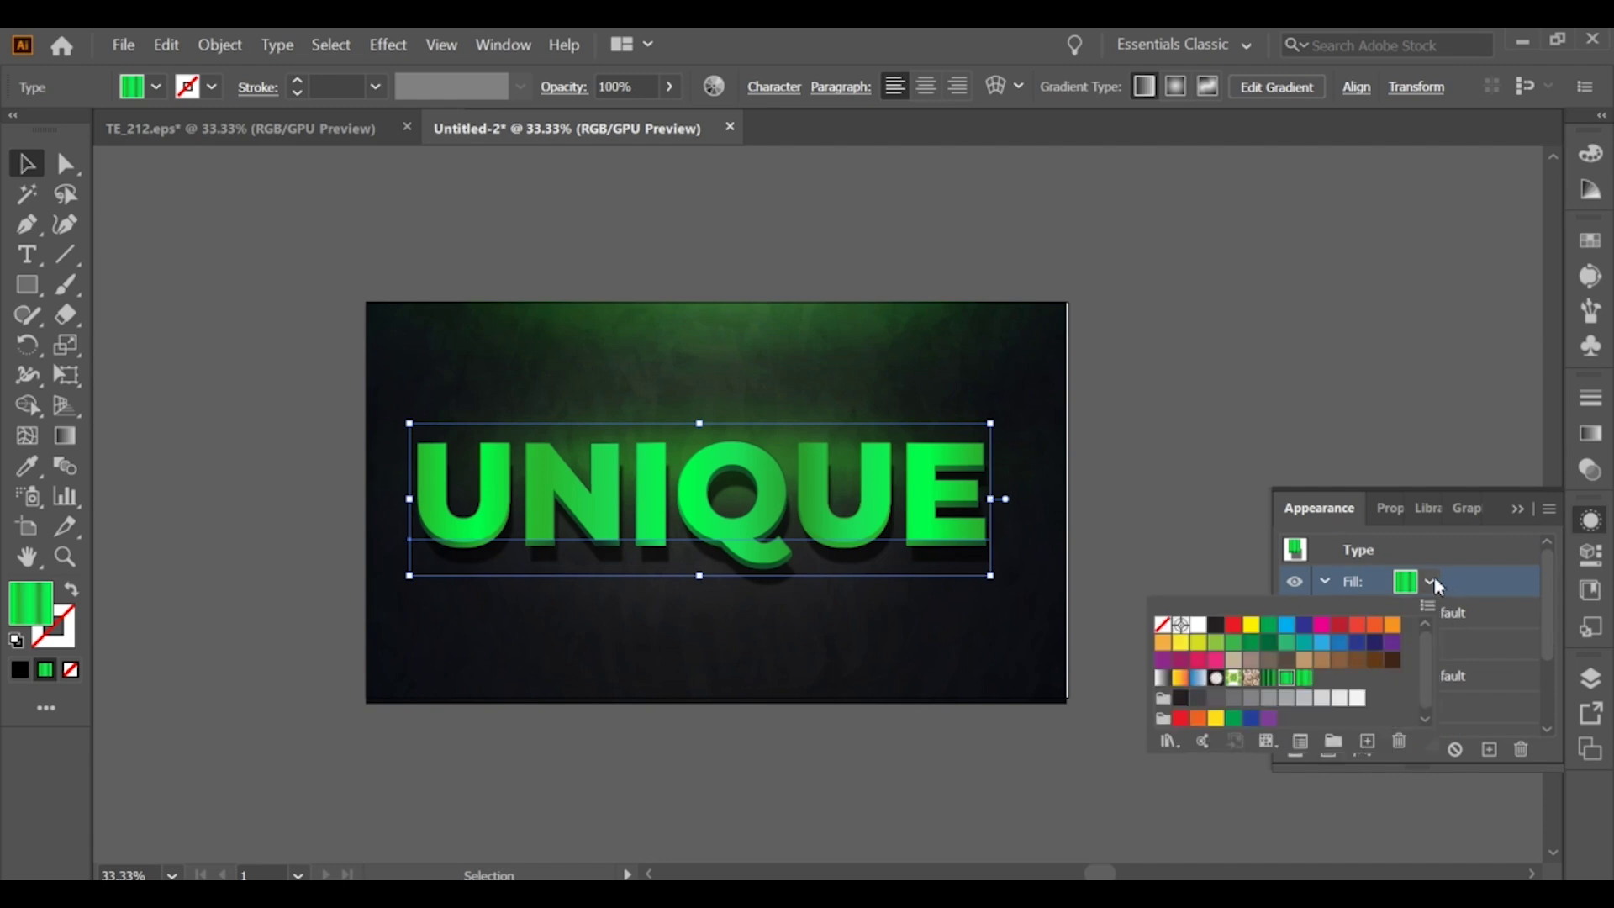
pyautogui.click(1302, 680)
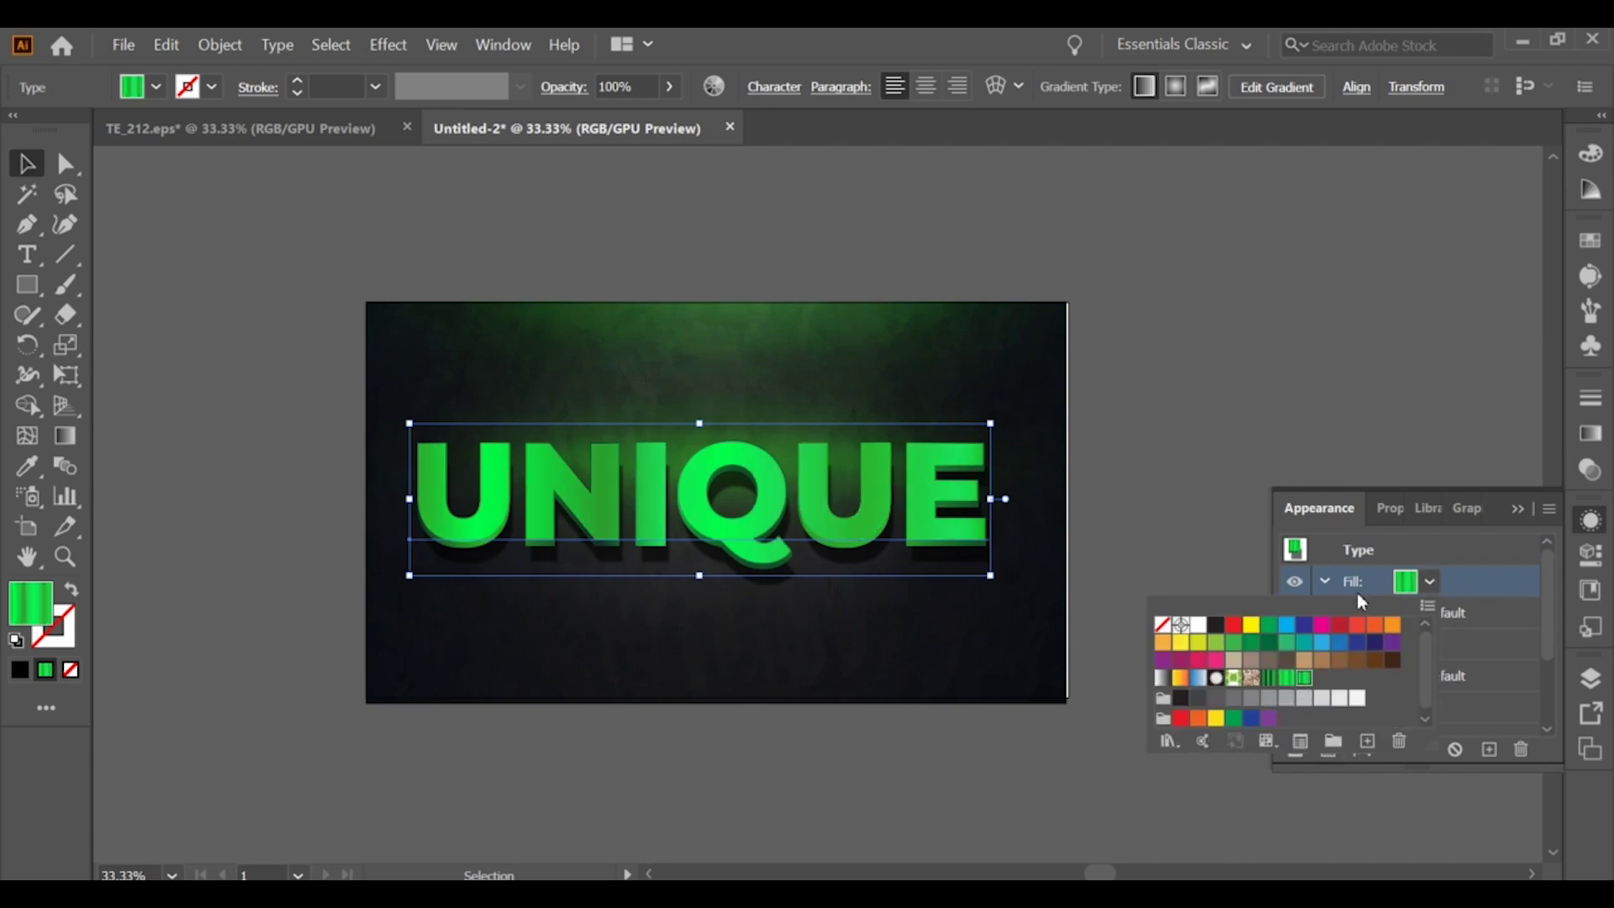
pyautogui.click(1536, 581)
pyautogui.click(1362, 750)
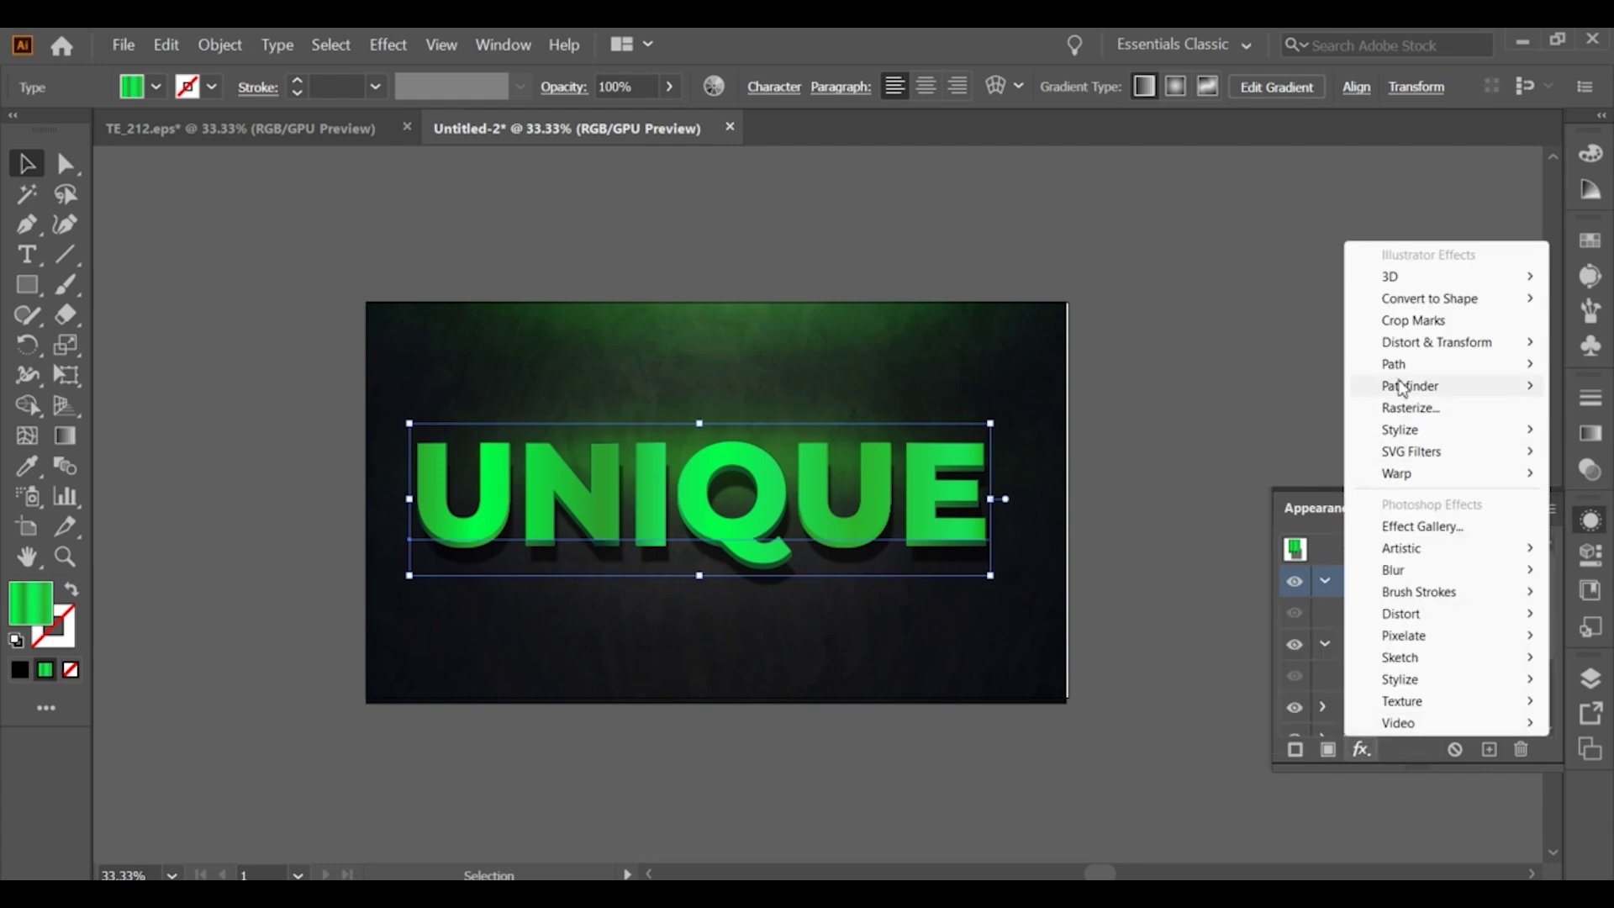
# Inset the top green fill with an Offset Path of -5 pt.
pyautogui.moveTo(1394, 363)
pyautogui.click(1299, 369)
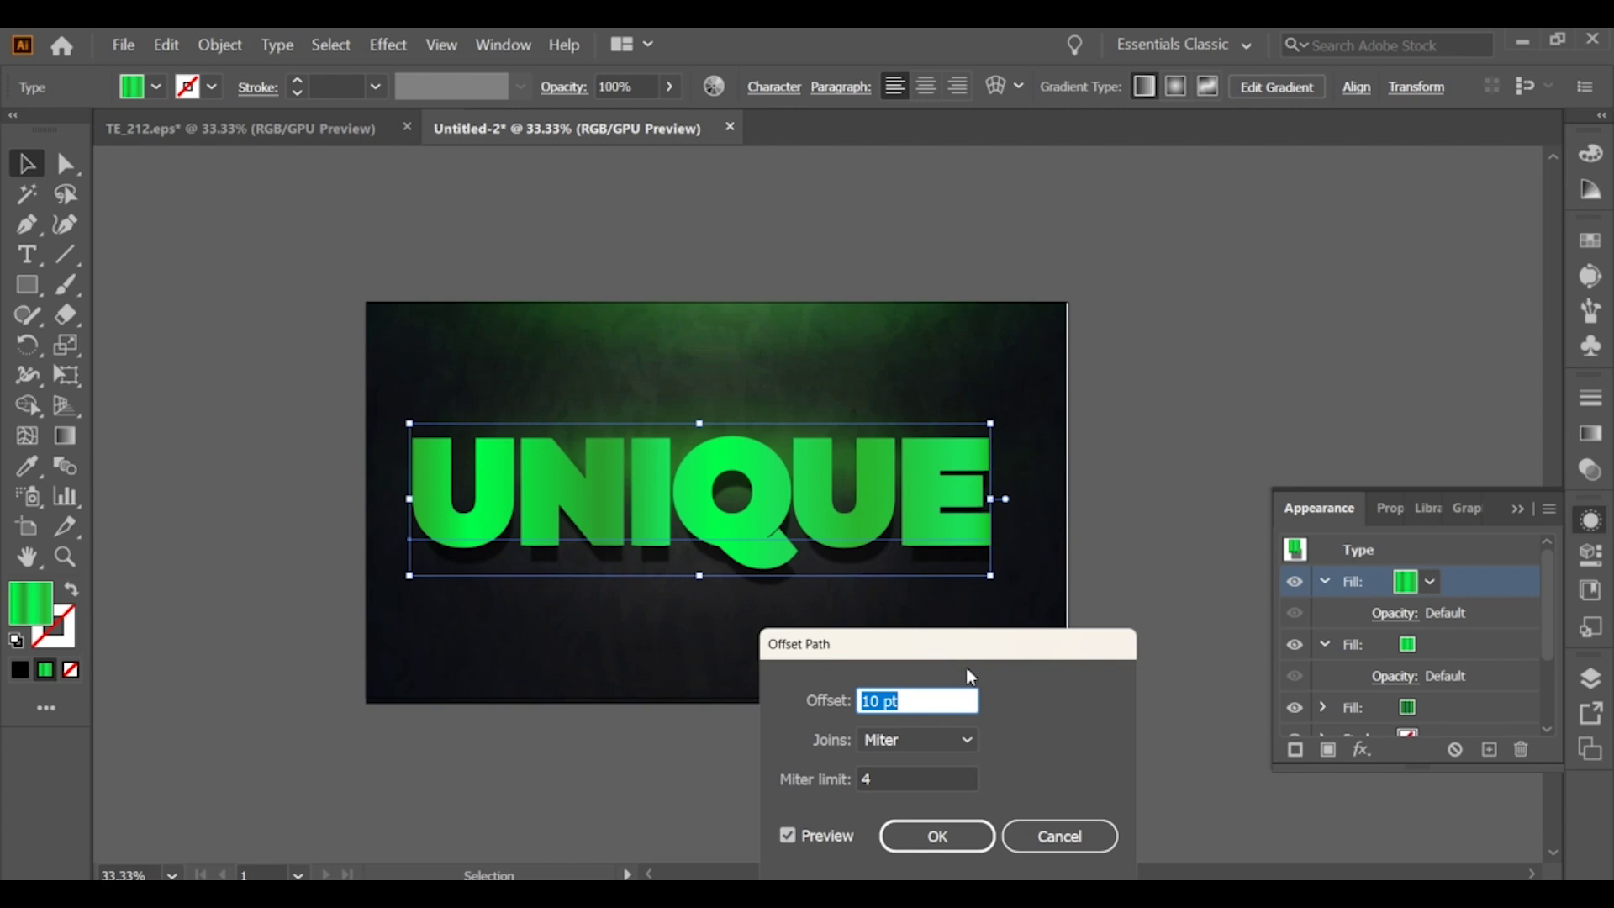
pyautogui.write('-')
pyautogui.write('4')
pyautogui.write('802')
pyautogui.write('5')
pyautogui.press('BackSpace')
pyautogui.press('super+space')
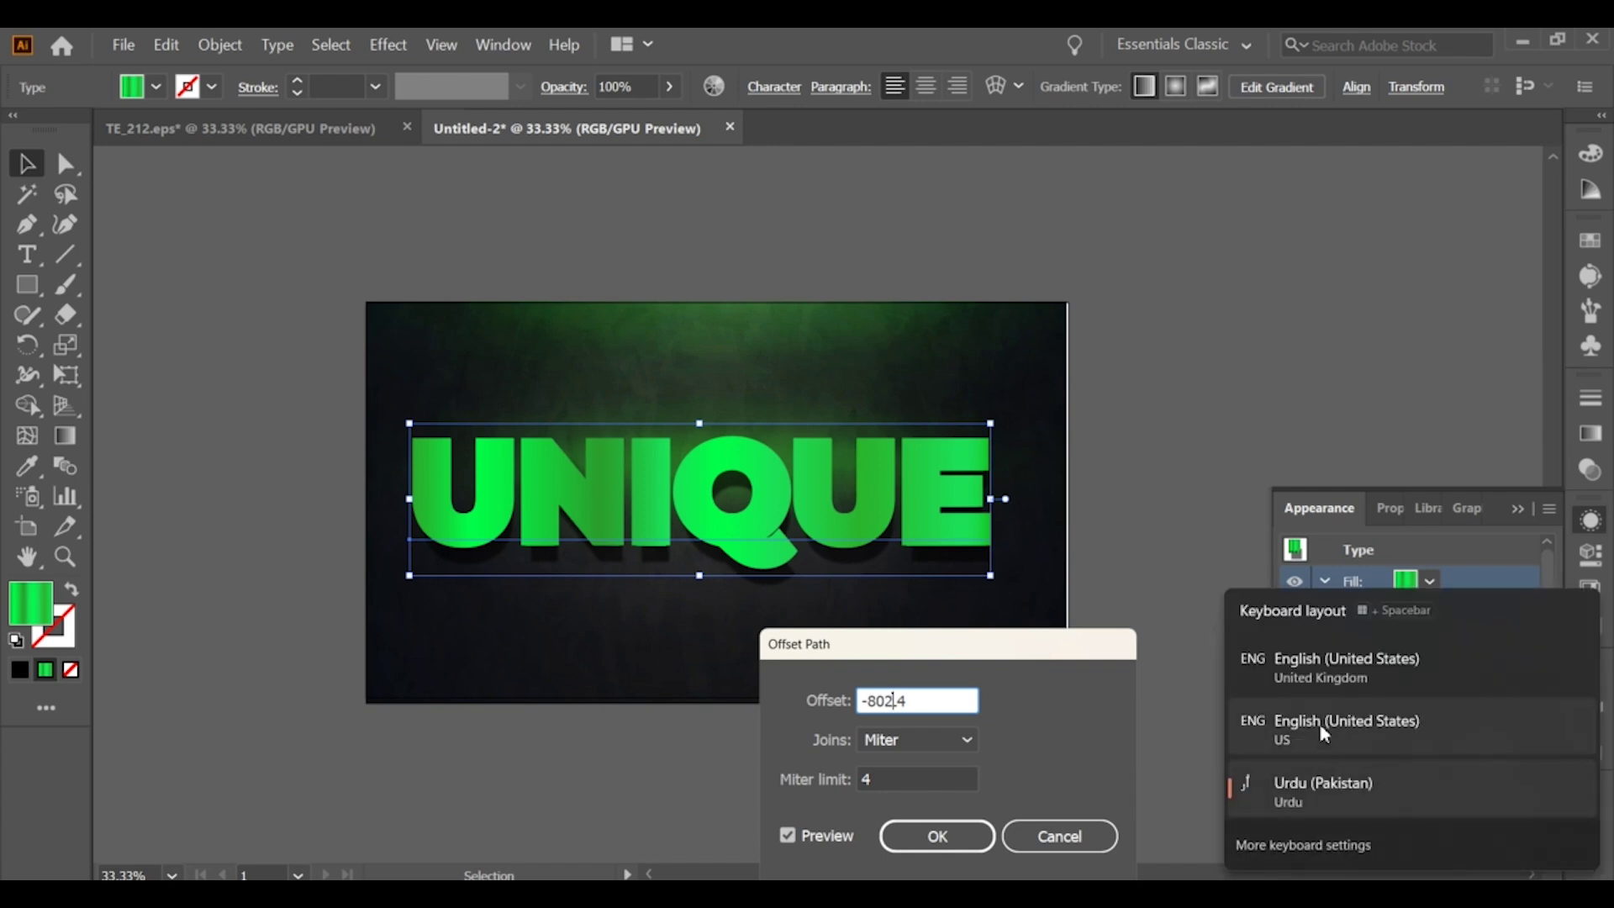
pyautogui.click(1324, 735)
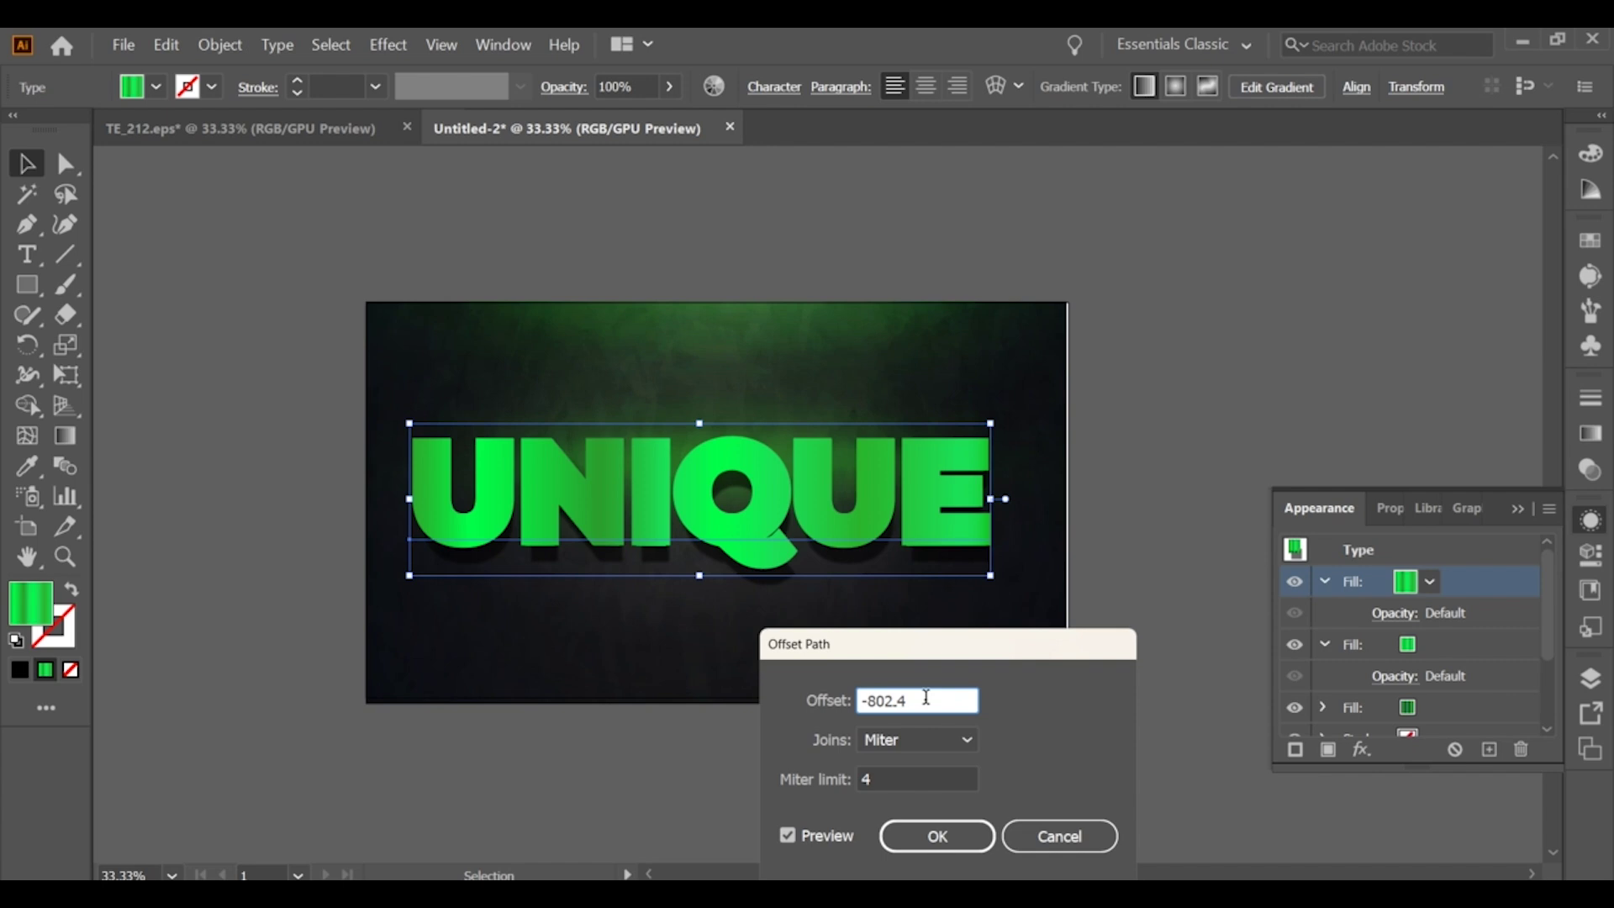
pyautogui.press('BackSpace')
pyautogui.press('BackSpace')
pyautogui.press('BackSpace')
pyautogui.press('Delete')
pyautogui.write('.8')
pyautogui.write('0')
pyautogui.write('2')
pyautogui.press('Down')
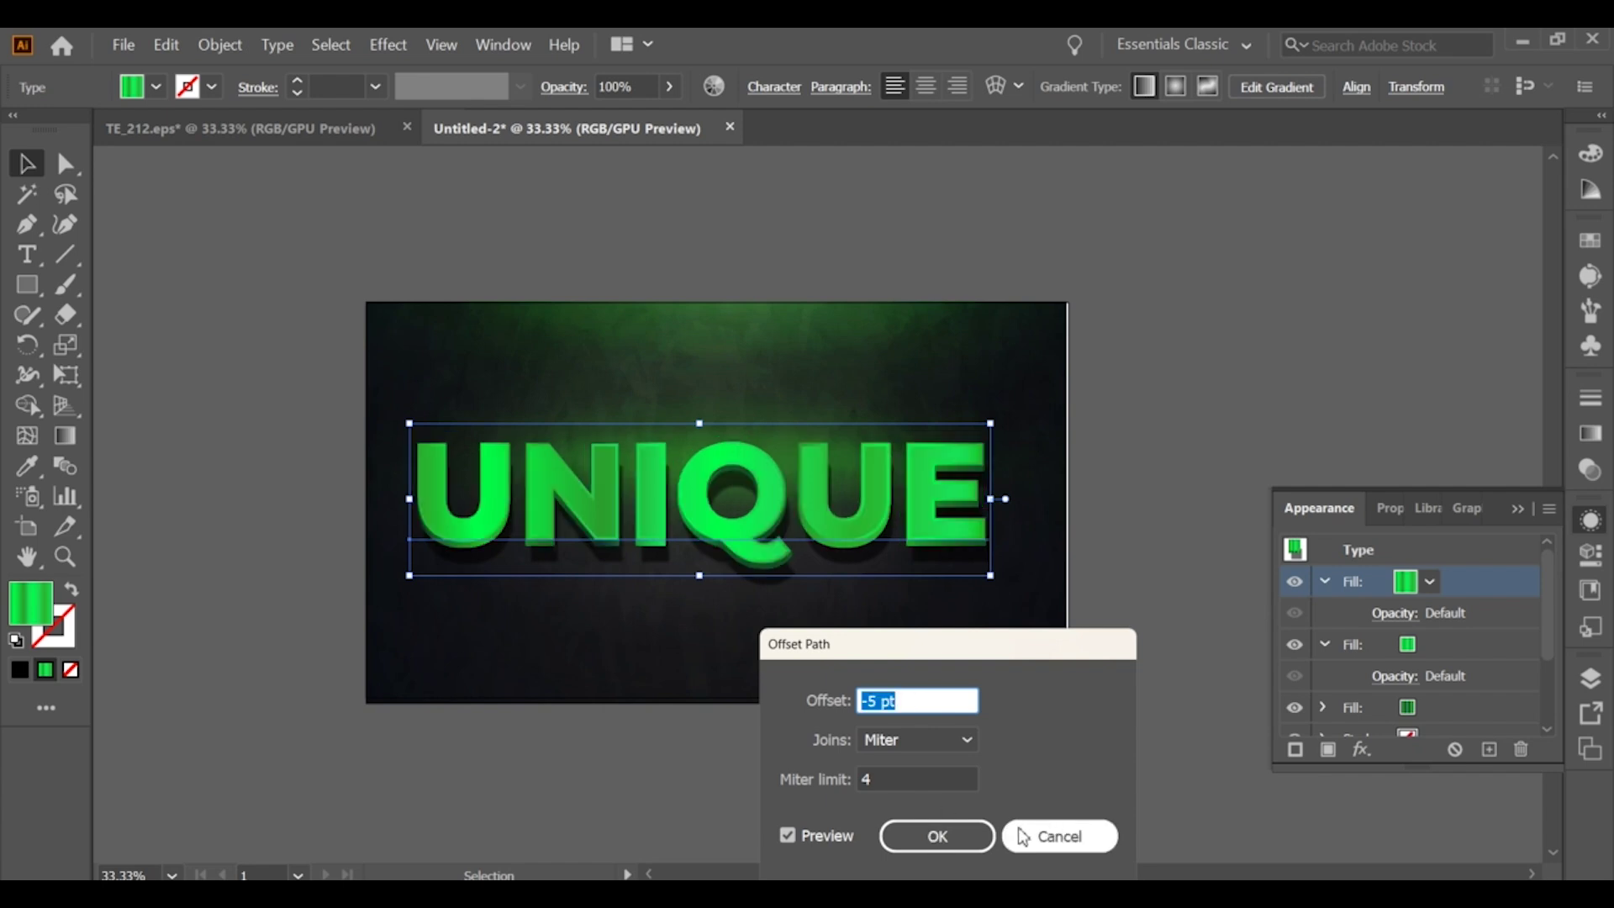
pyautogui.click(953, 837)
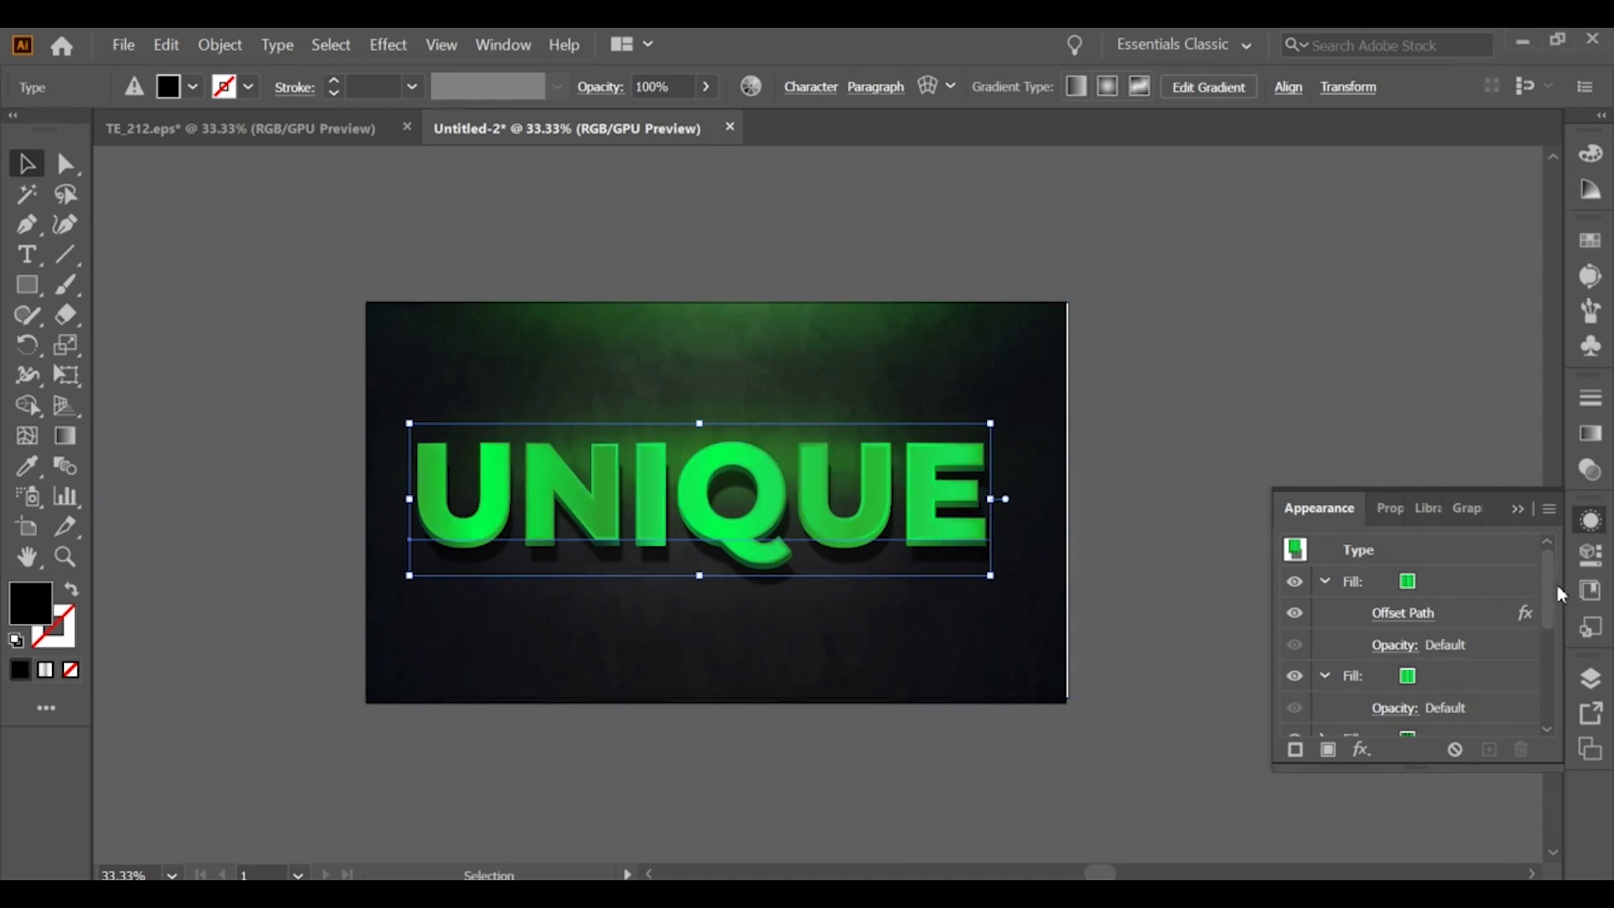
# Add a new top fill using the silver gradient swatch.
pyautogui.click(1329, 750)
pyautogui.click(1425, 581)
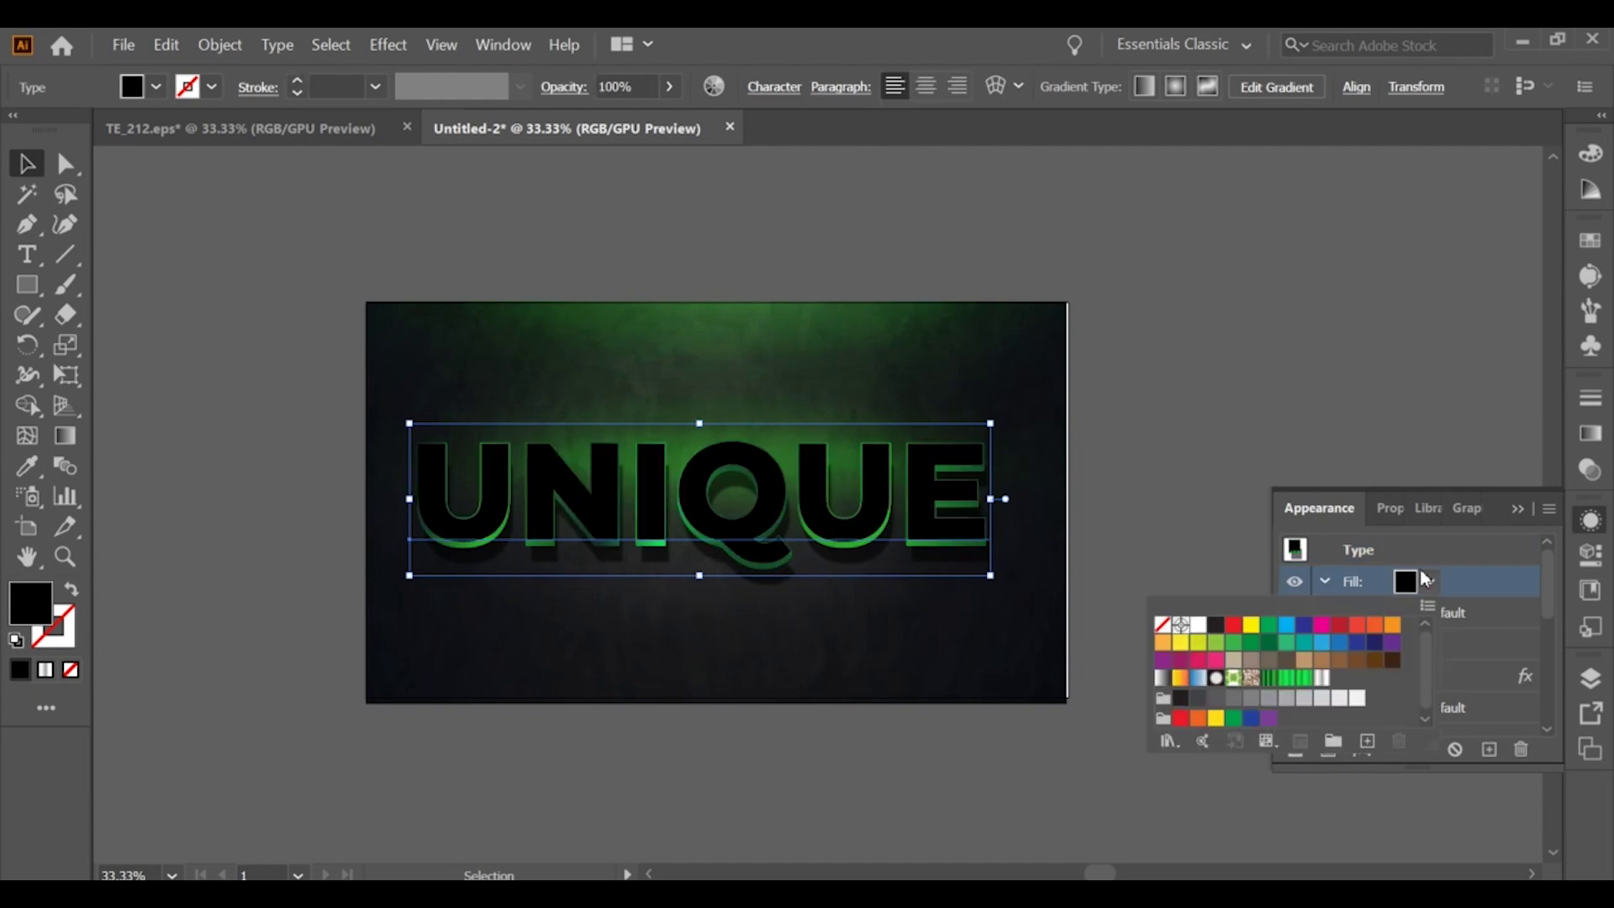
pyautogui.click(1325, 678)
pyautogui.click(1465, 578)
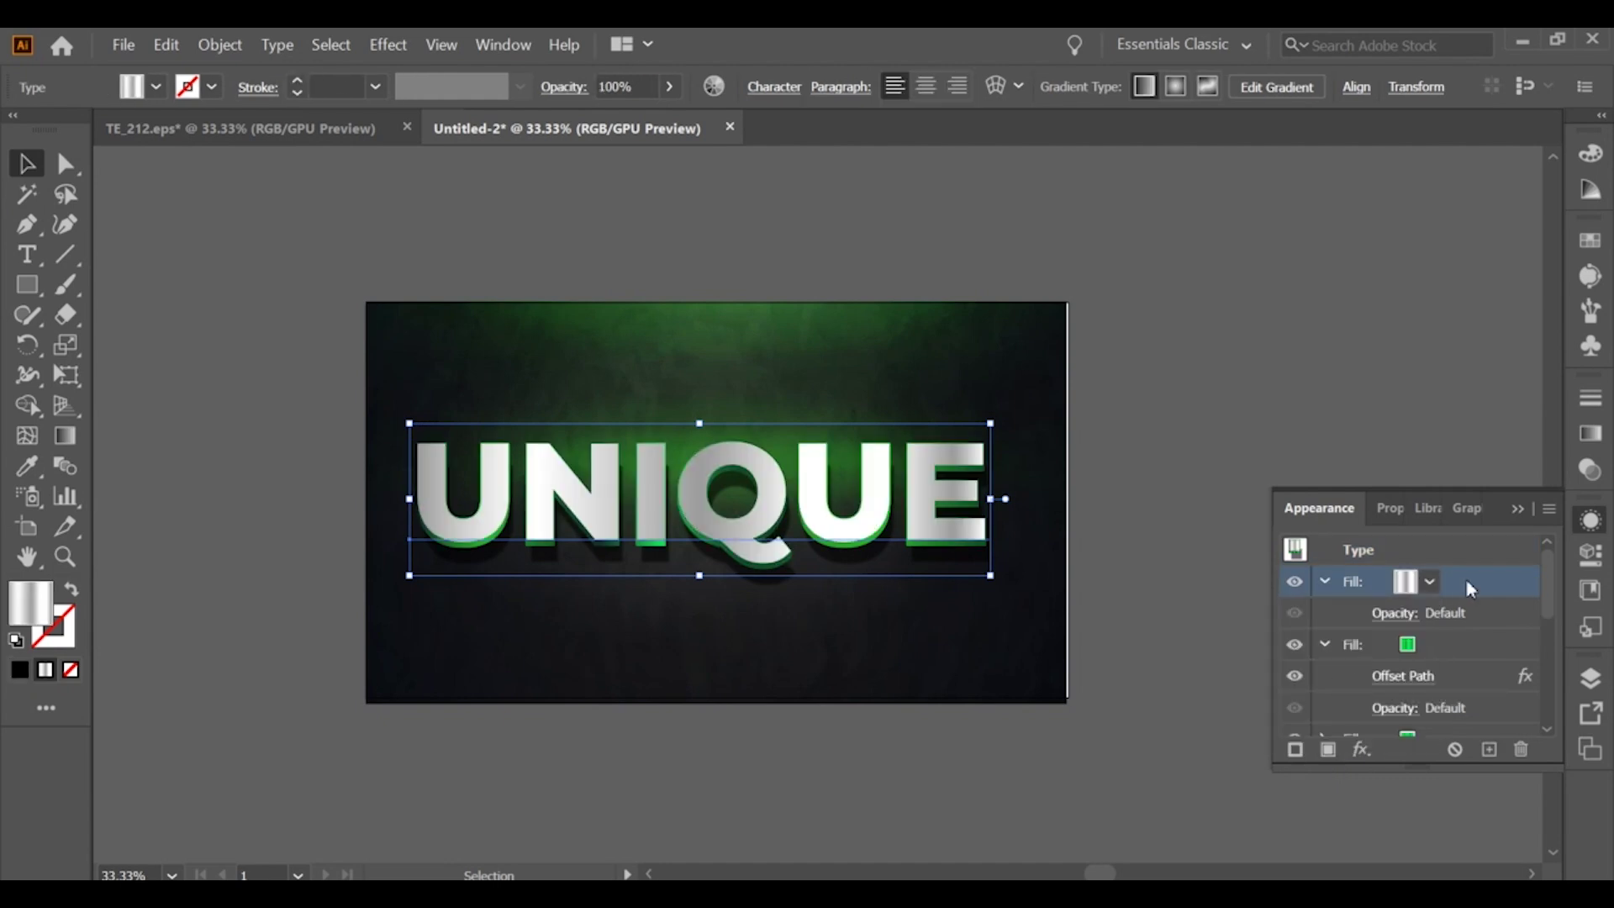
# Expand the silver fill with an Offset Path of 2.4785.
pyautogui.click(1360, 750)
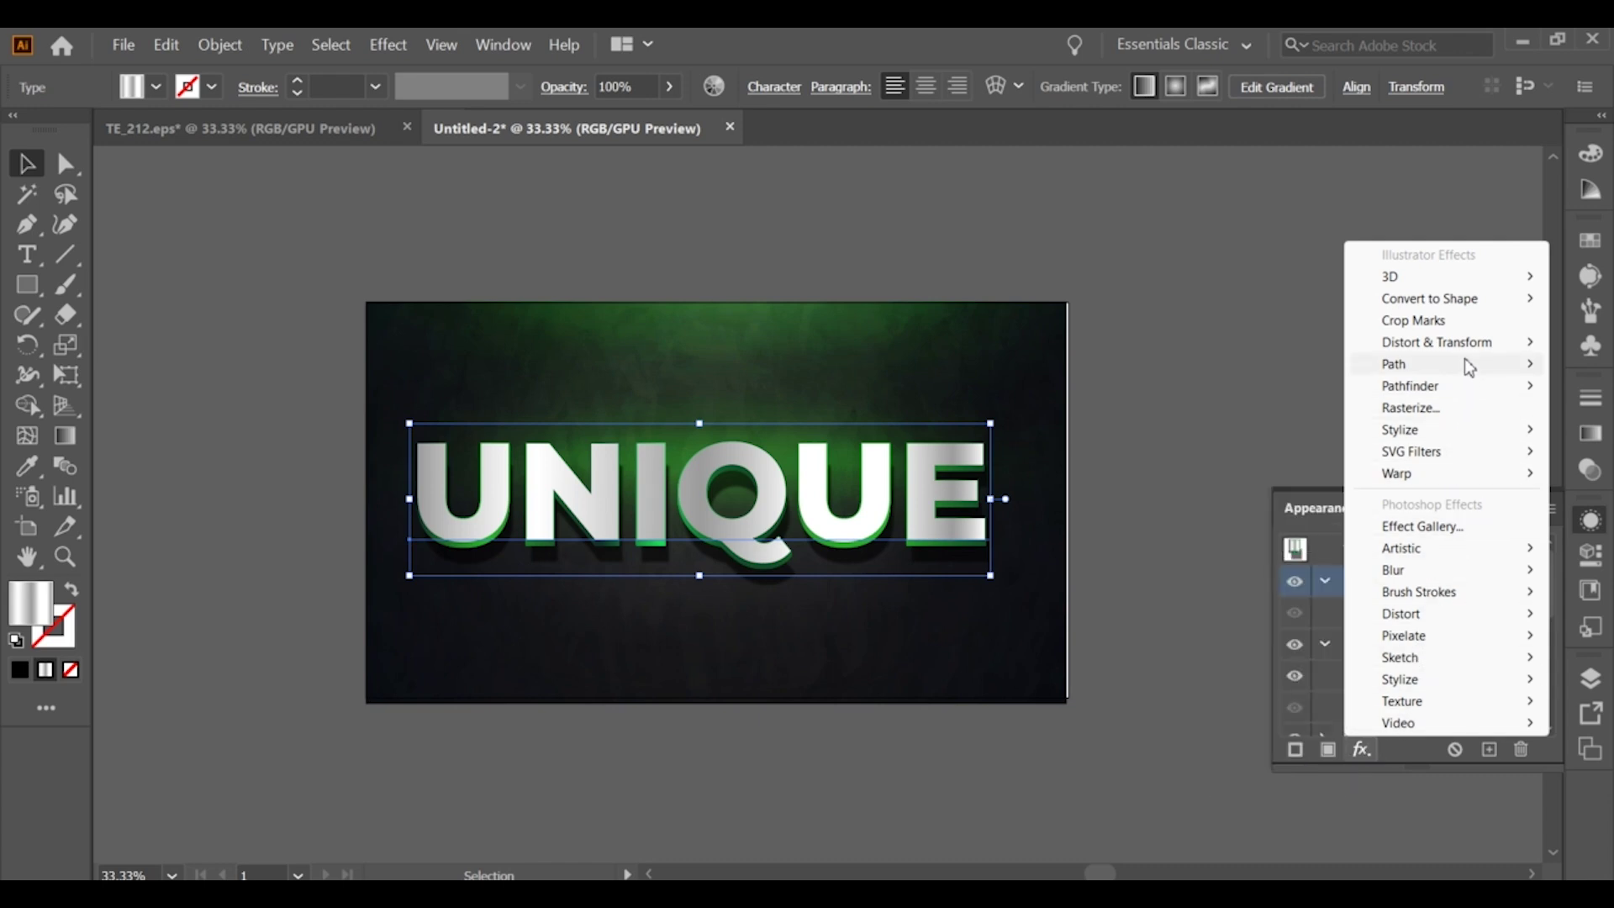
pyautogui.moveTo(1438, 363)
pyautogui.click(1257, 366)
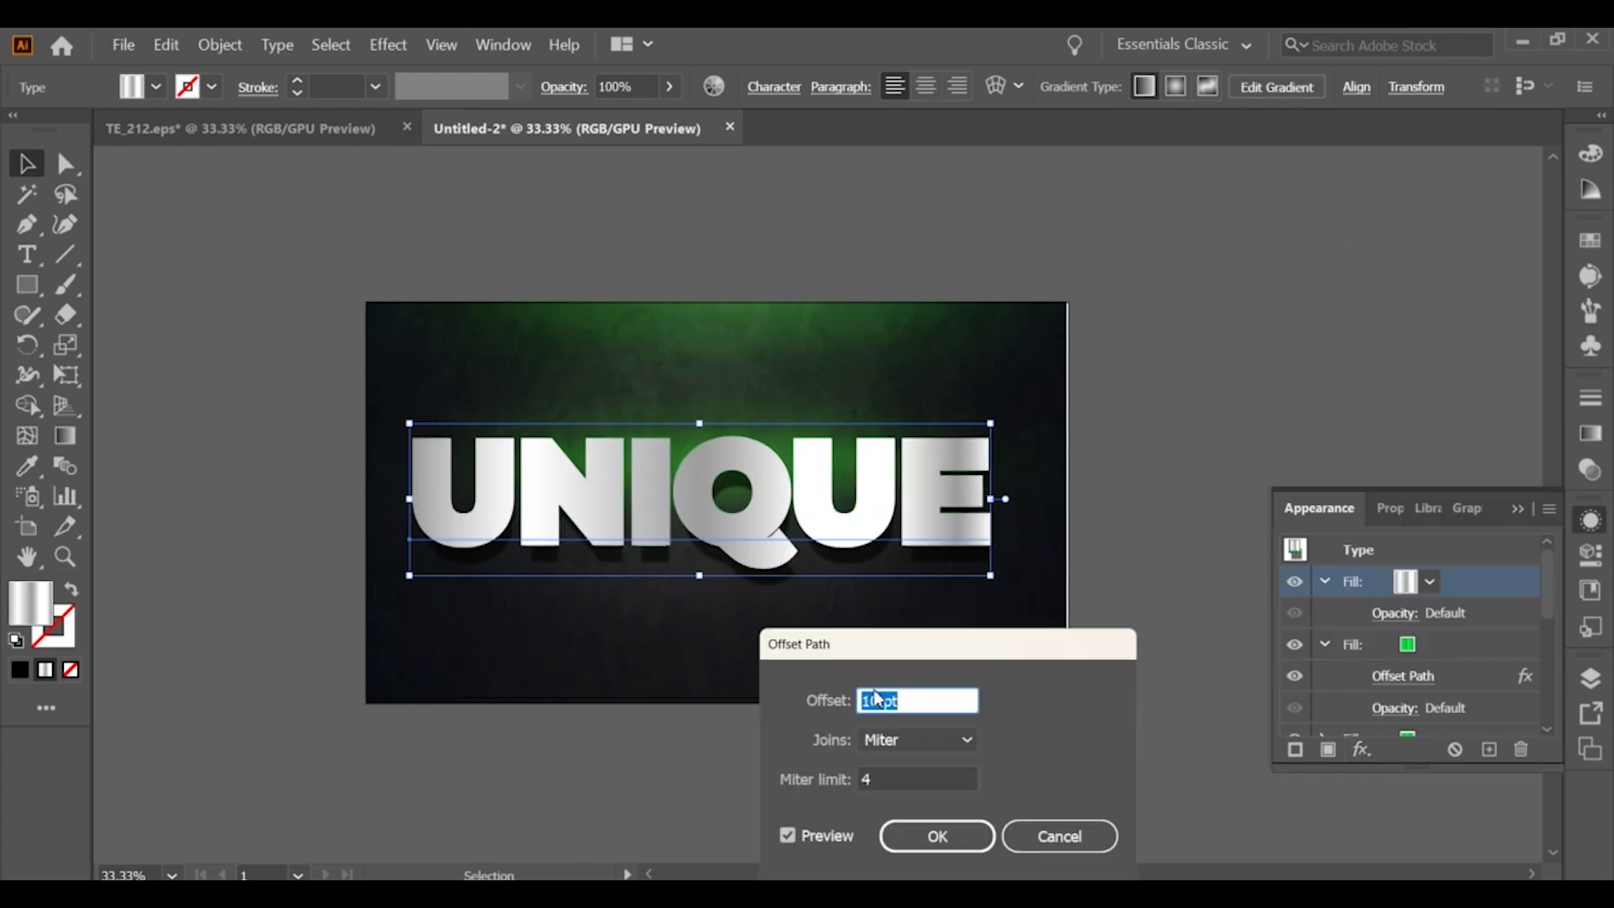
pyautogui.write('2.4')
pyautogui.write('7')
pyautogui.write('85')
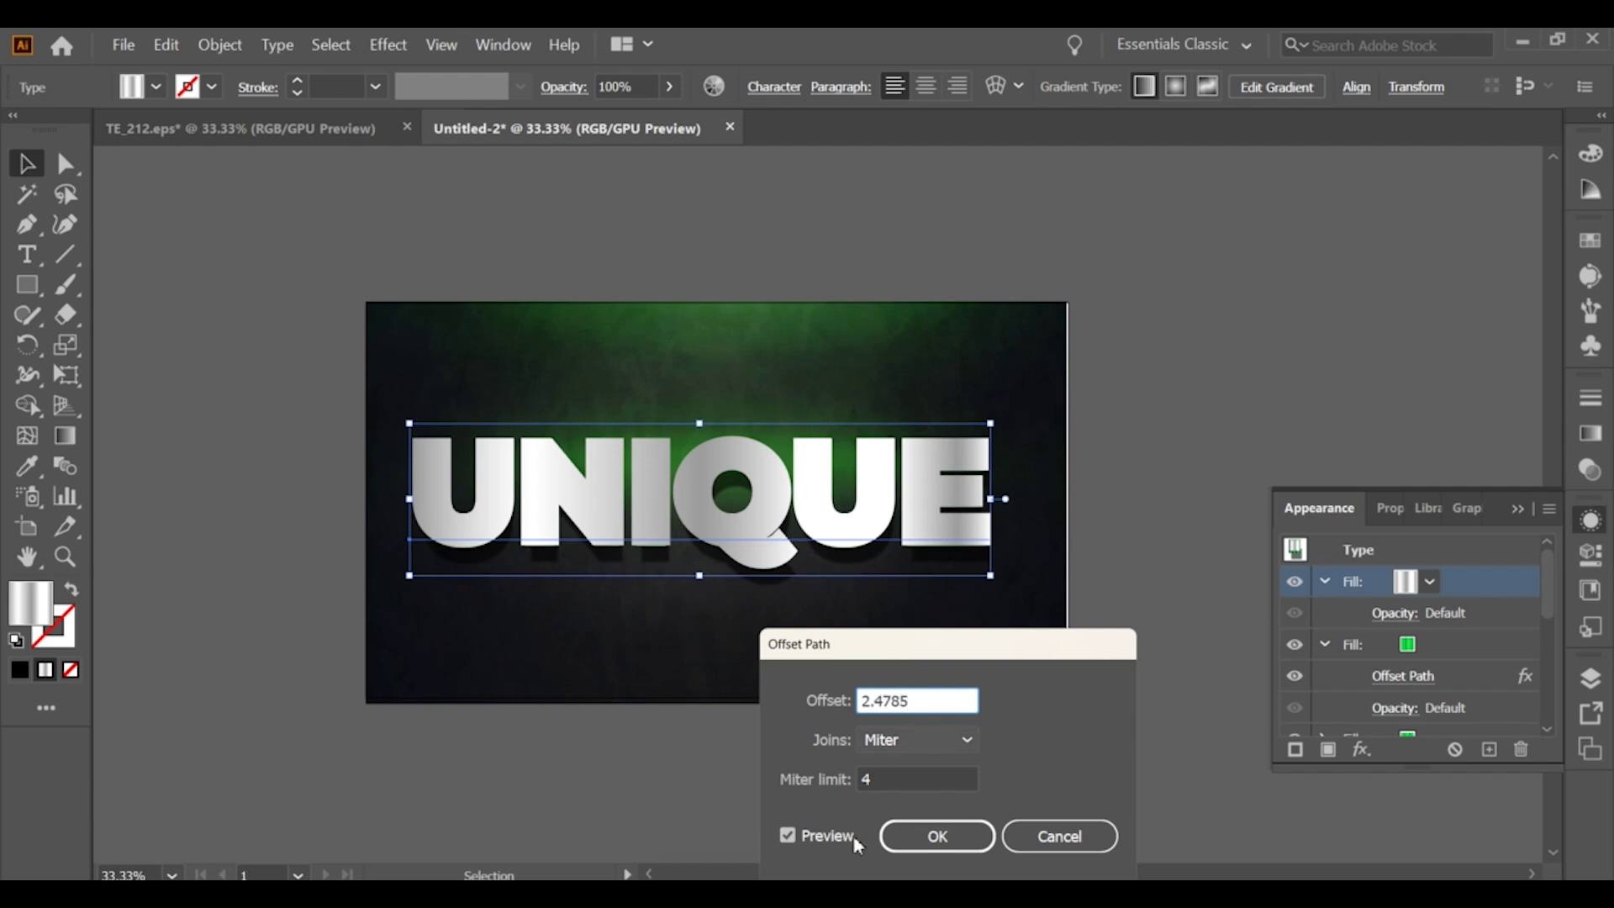
pyautogui.click(959, 847)
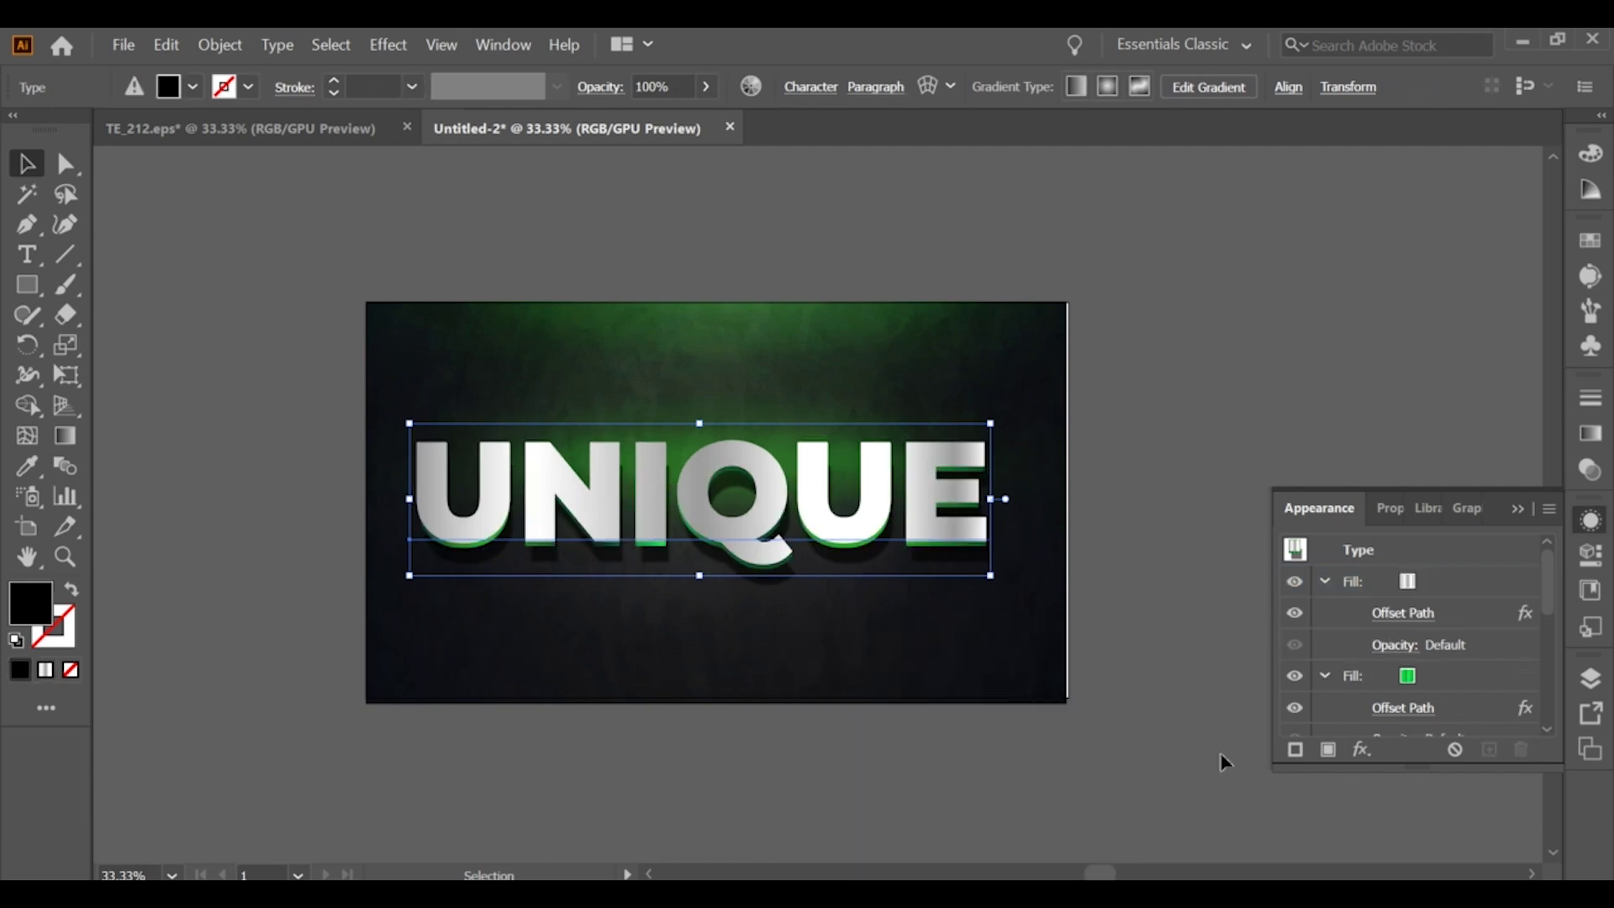
# Apply Plaster to the silver fill: Image Balance 41, Smoothness 3, light from Top Left.
pyautogui.click(1451, 581)
pyautogui.click(1361, 748)
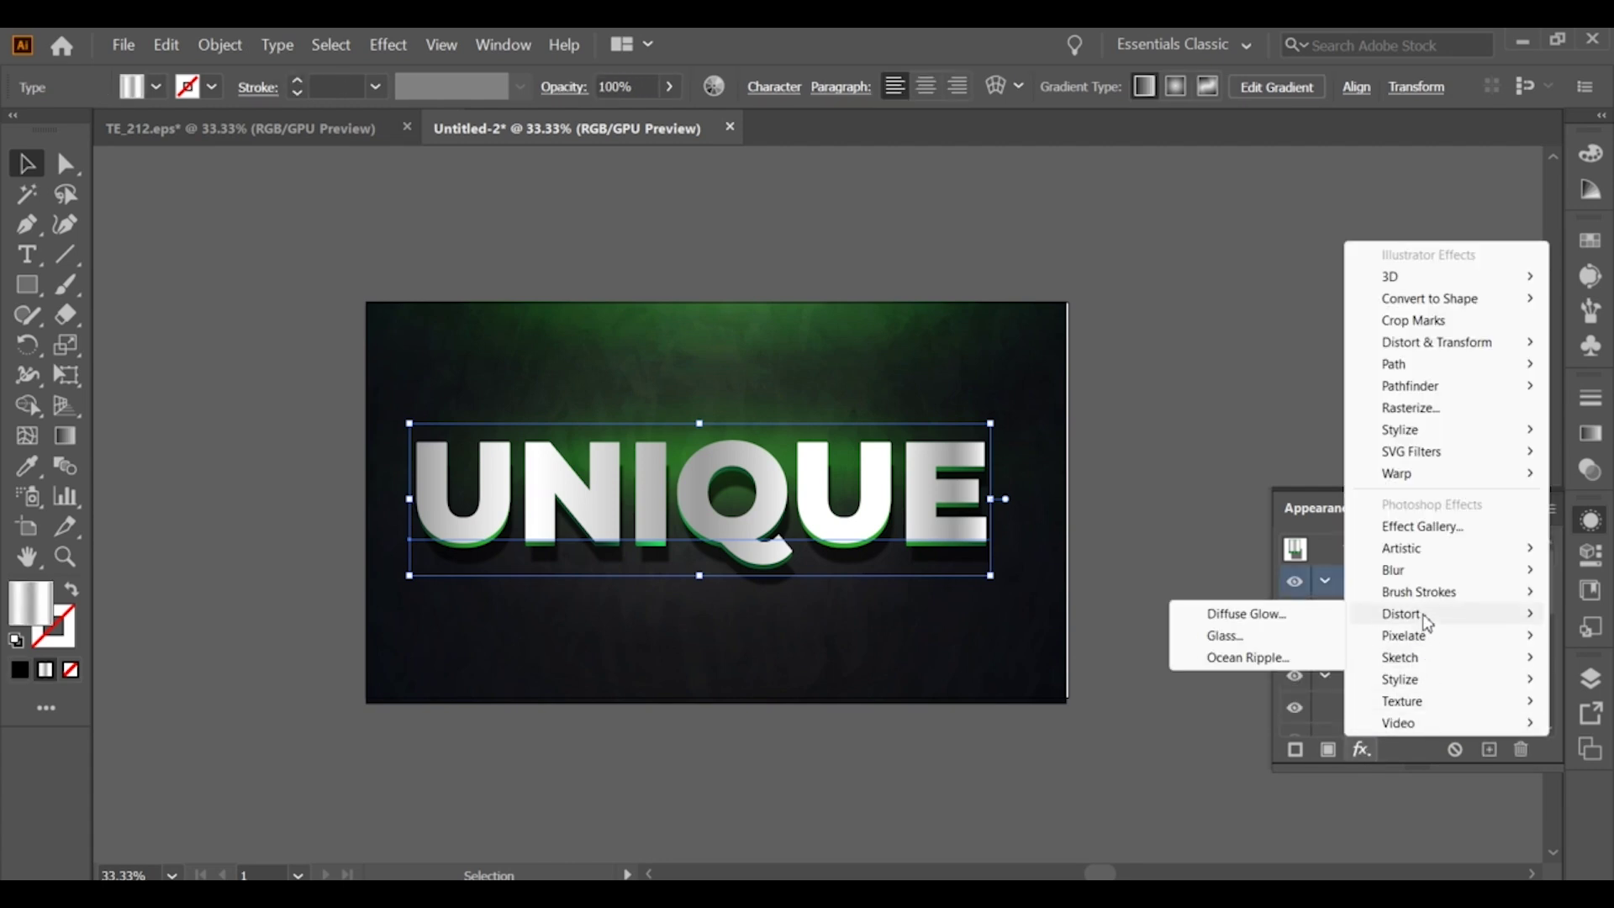
pyautogui.moveTo(1400, 658)
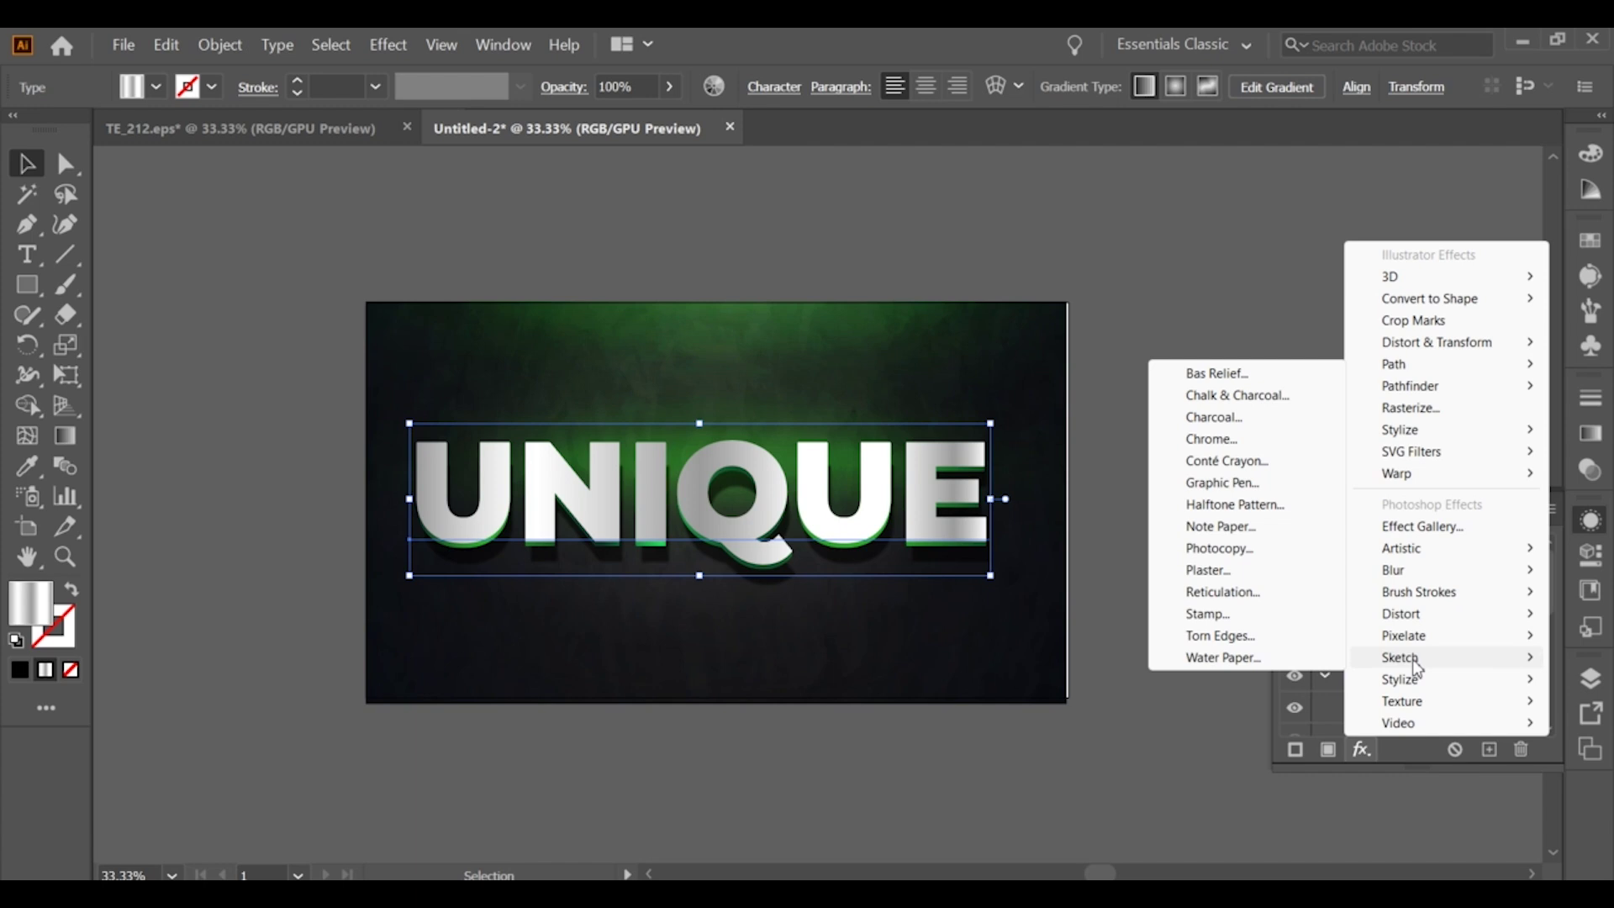
pyautogui.click(1213, 588)
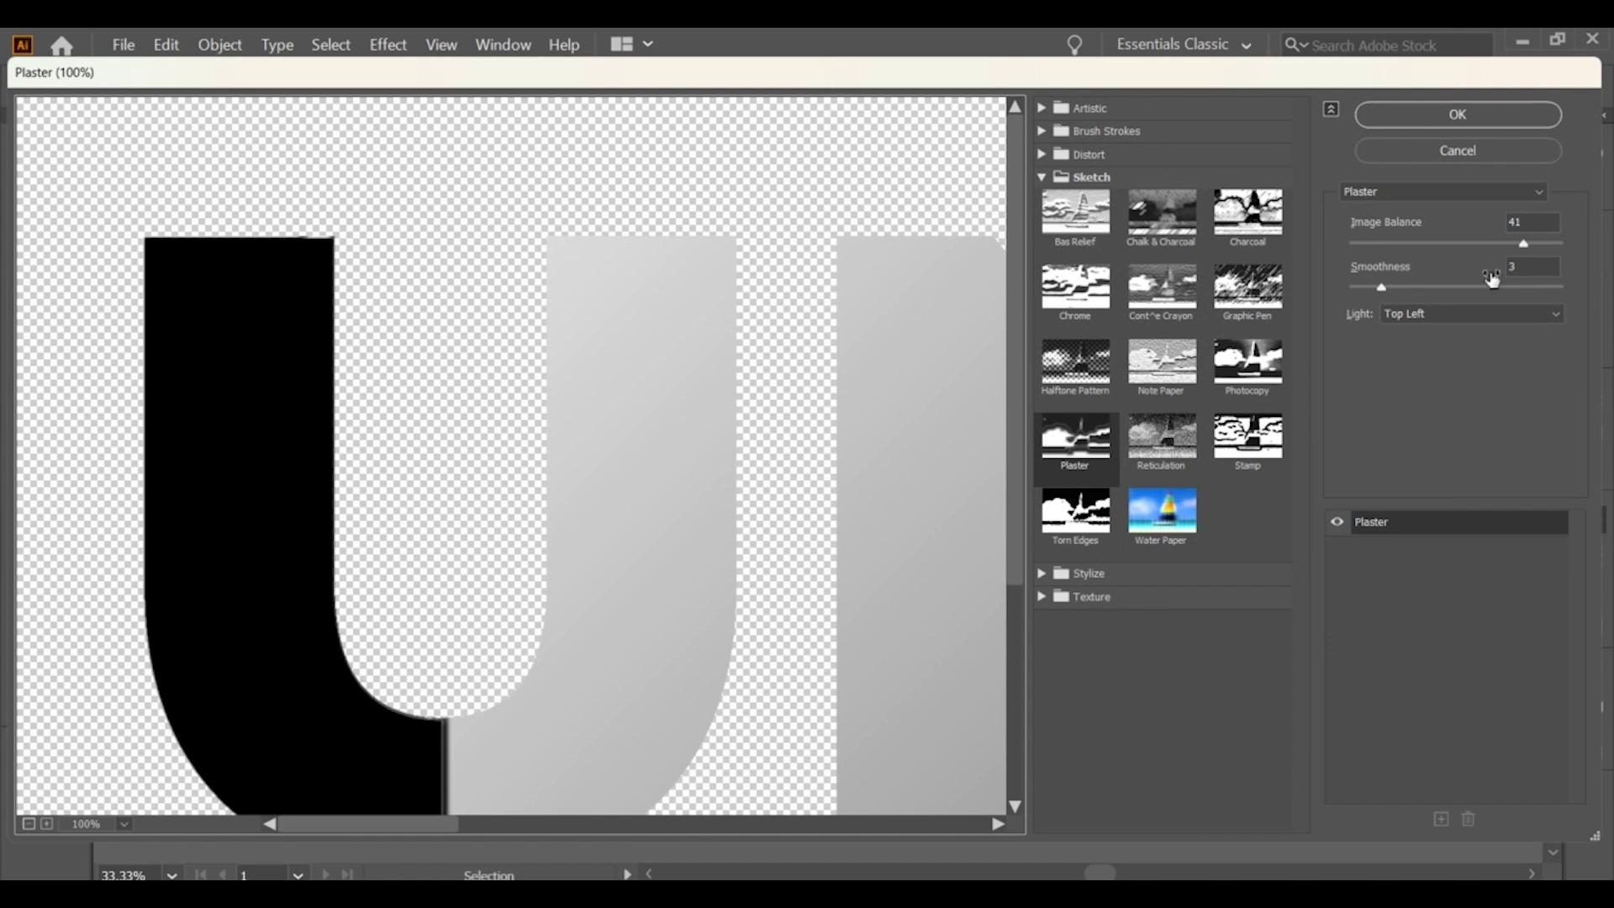
pyautogui.click(1535, 222)
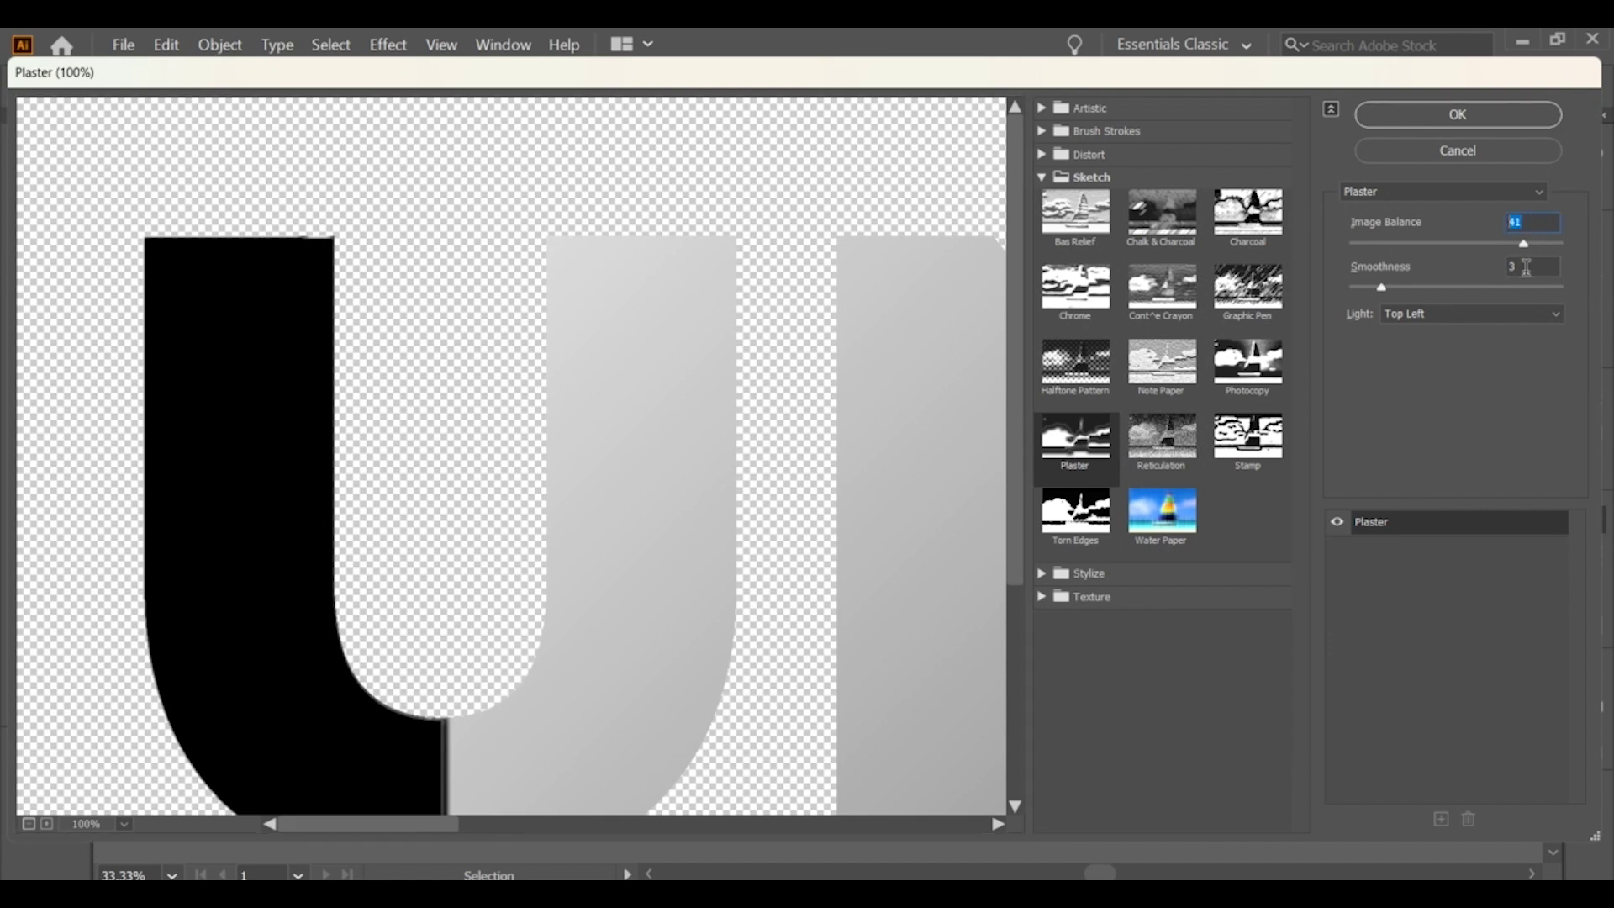
pyautogui.click(1456, 313)
pyautogui.click(1467, 377)
pyautogui.click(1430, 115)
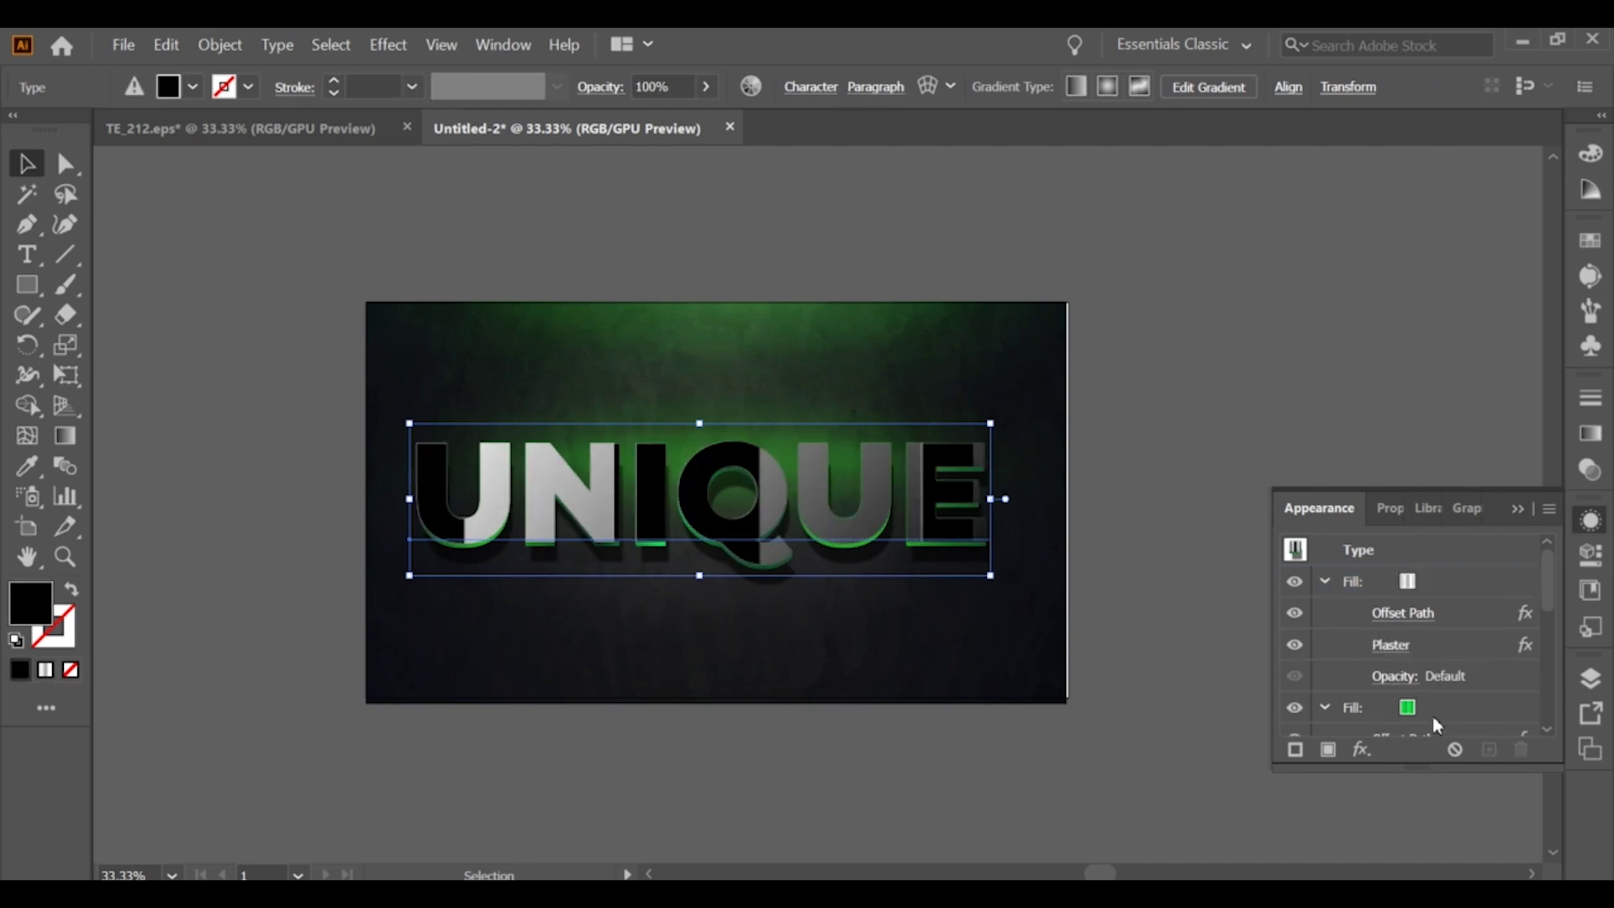
pyautogui.click(1471, 583)
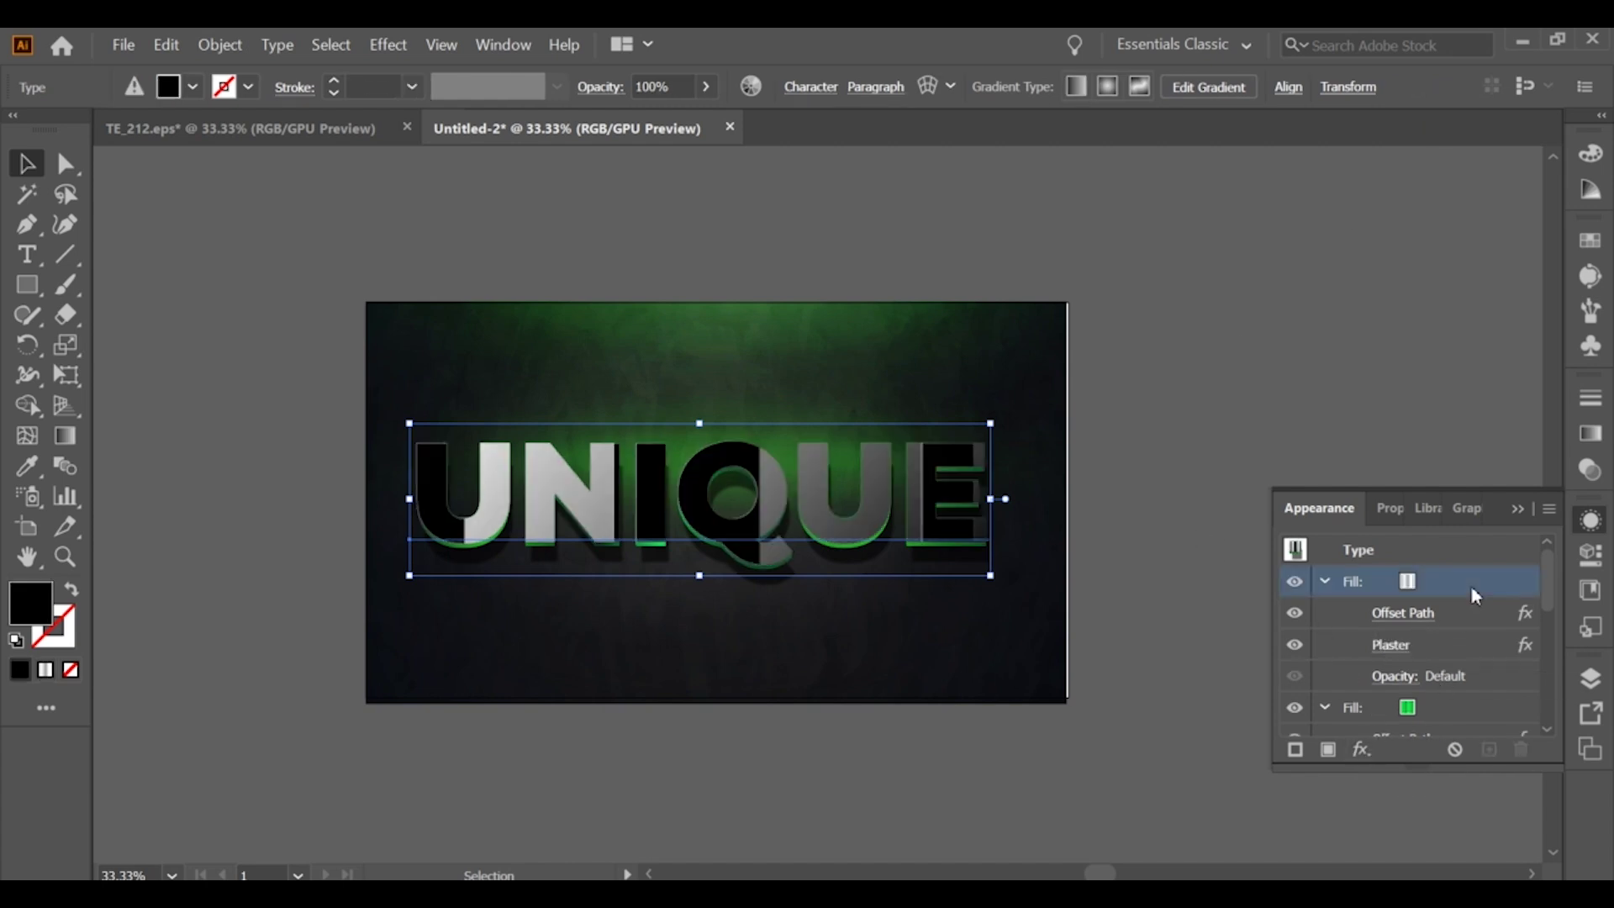
# Blend the Plaster-textured top fill in Overlay mode at 82% opacity.
pyautogui.click(1395, 676)
pyautogui.click(1185, 495)
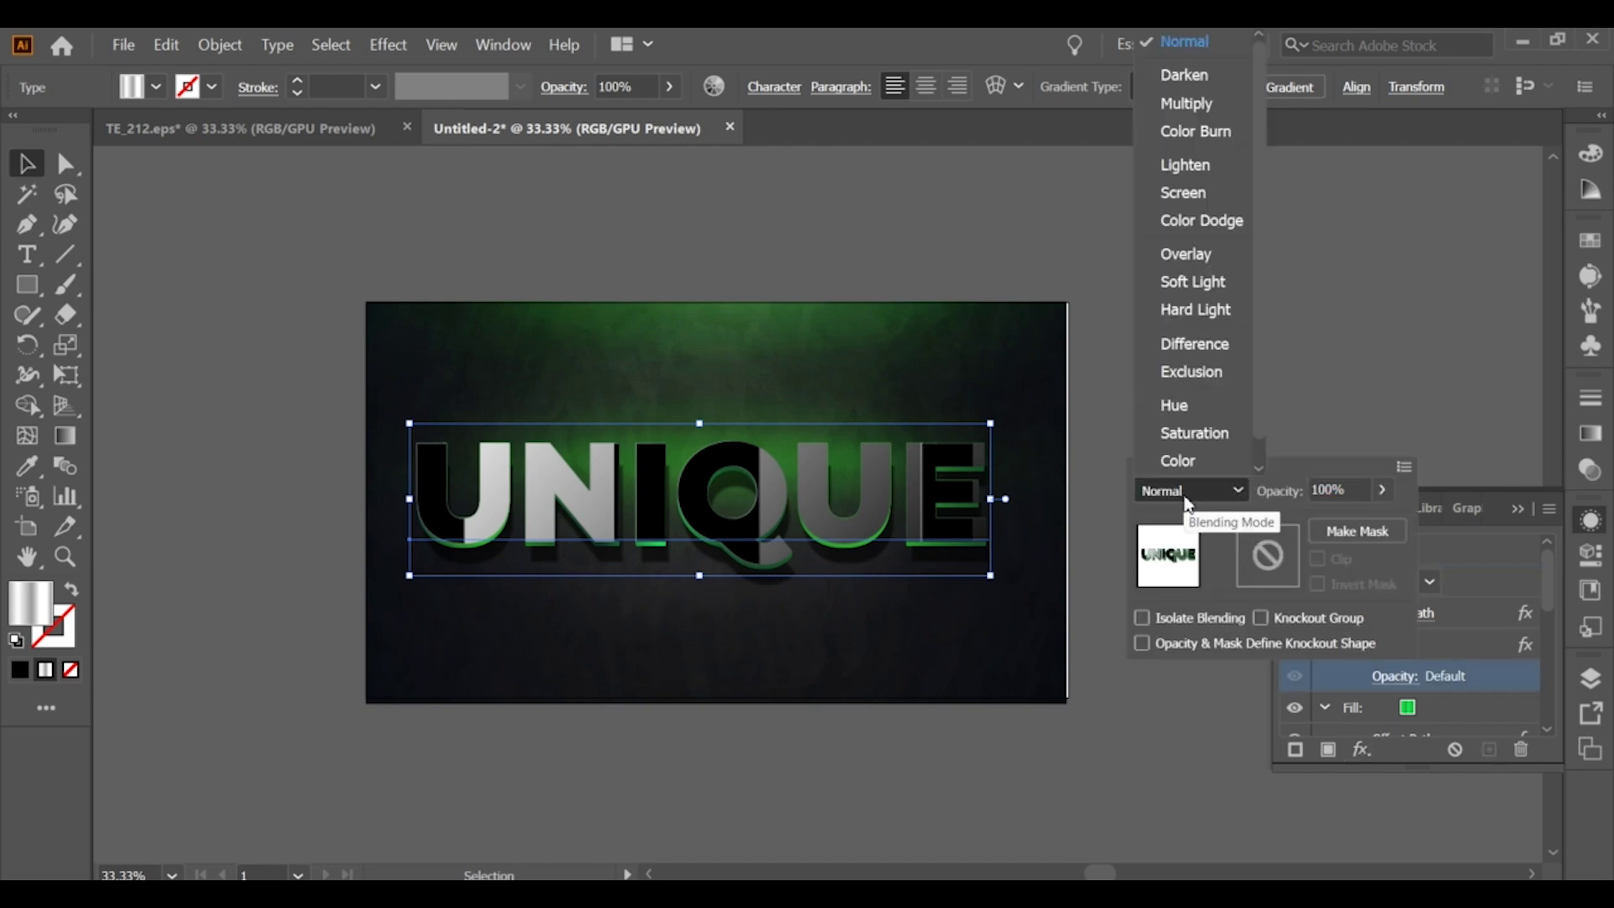
pyautogui.press('Escape')
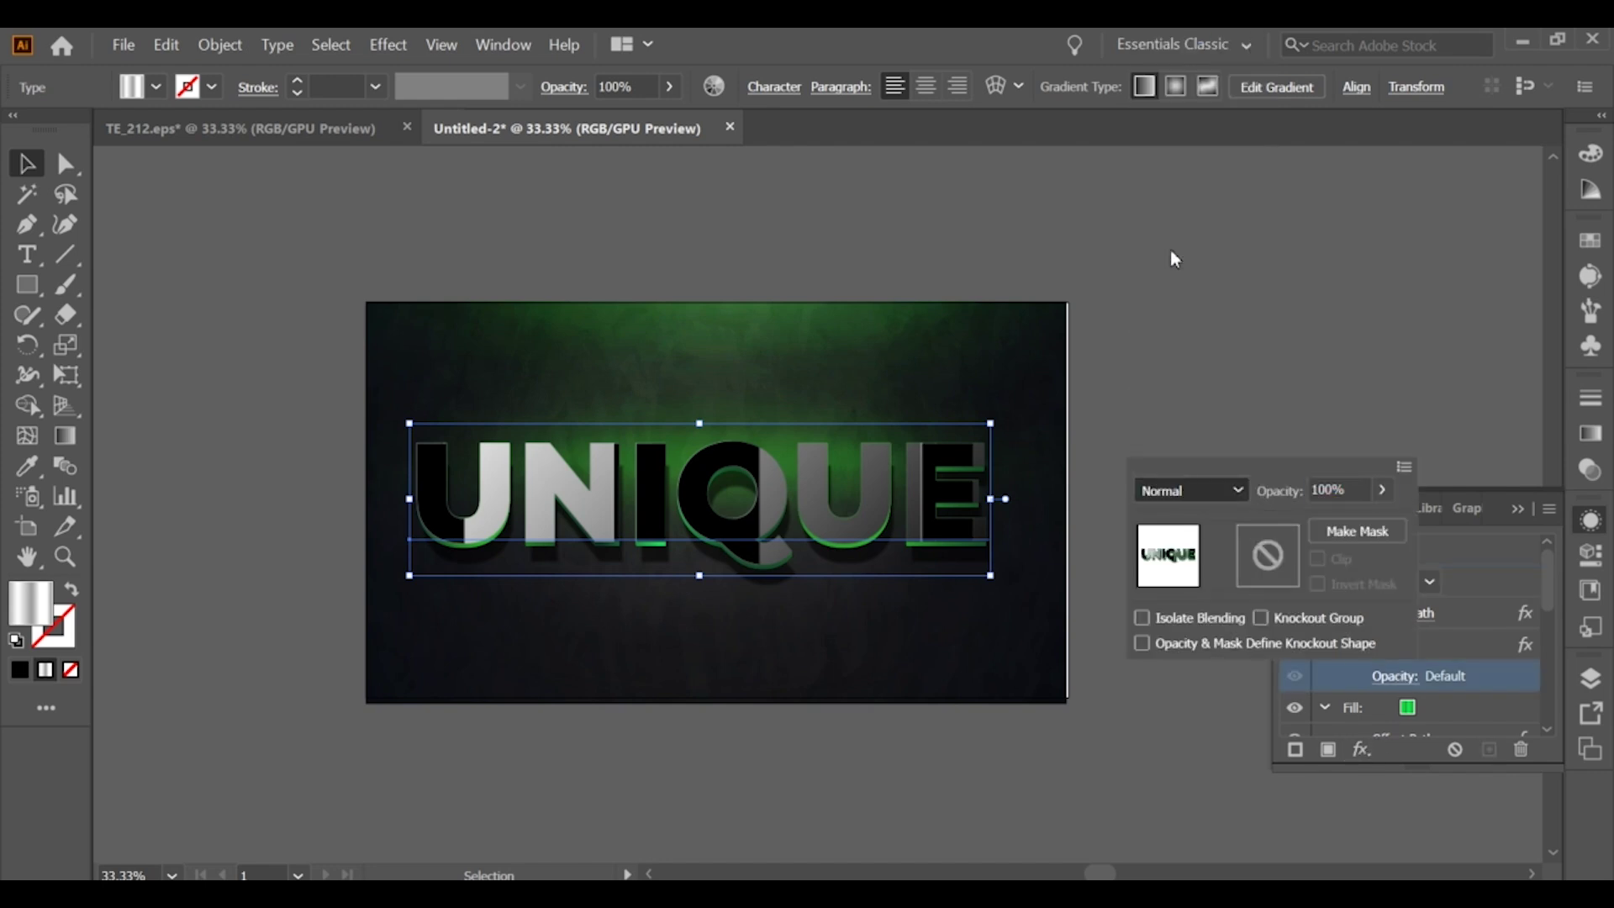
pyautogui.press('Down')
pyautogui.press('Down')
pyautogui.press('Down')
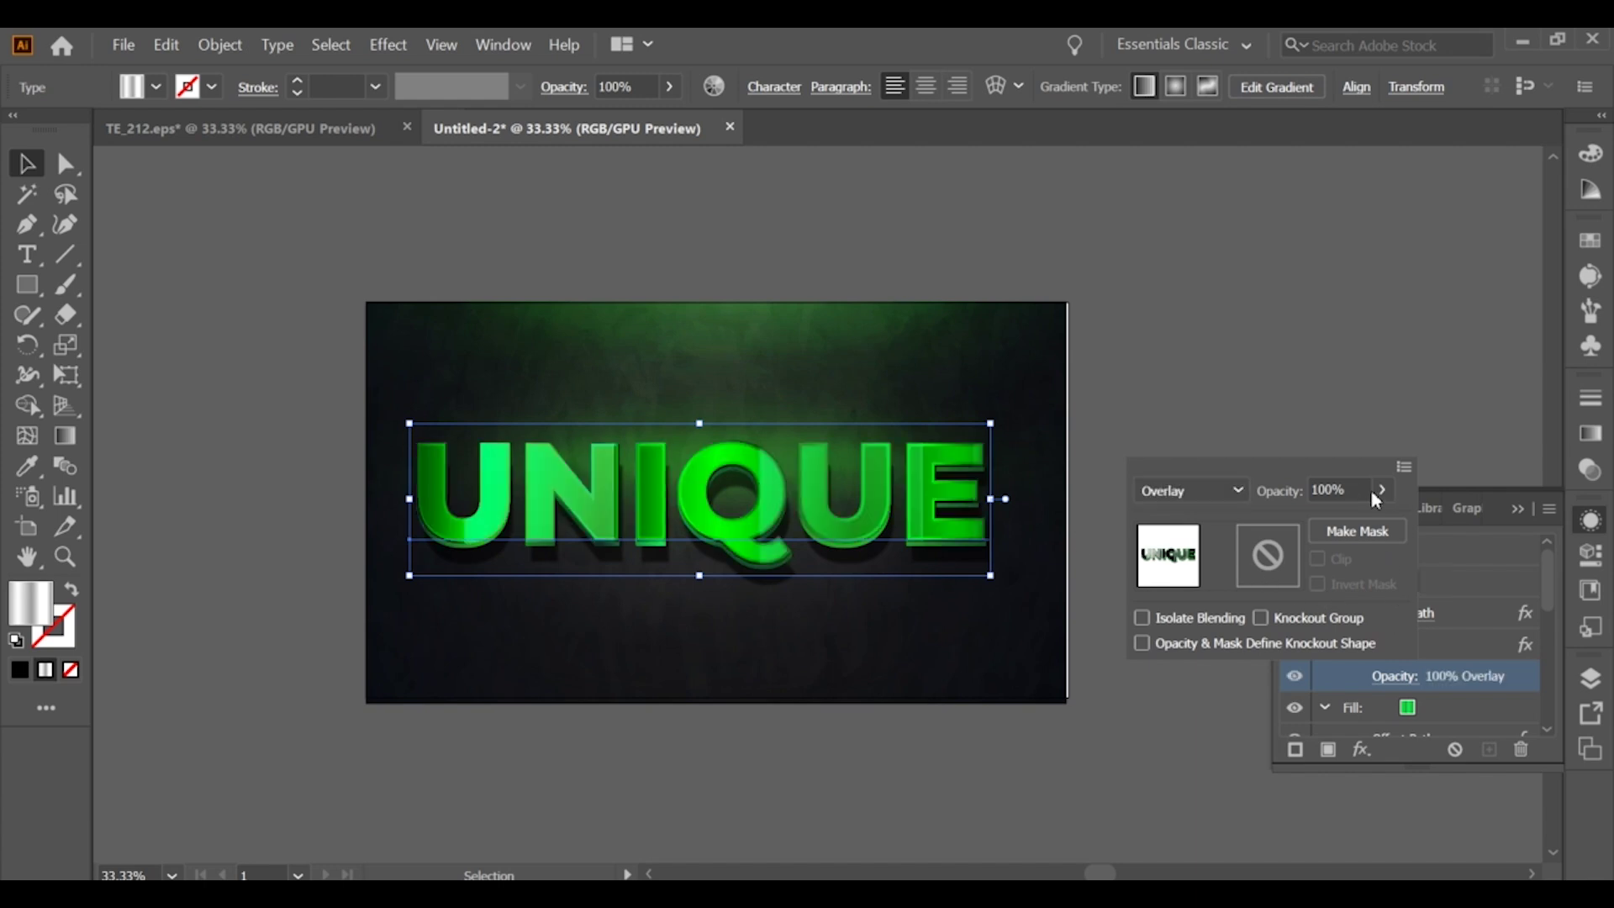
pyautogui.click(1345, 489)
pyautogui.write('82')
pyautogui.click(1457, 555)
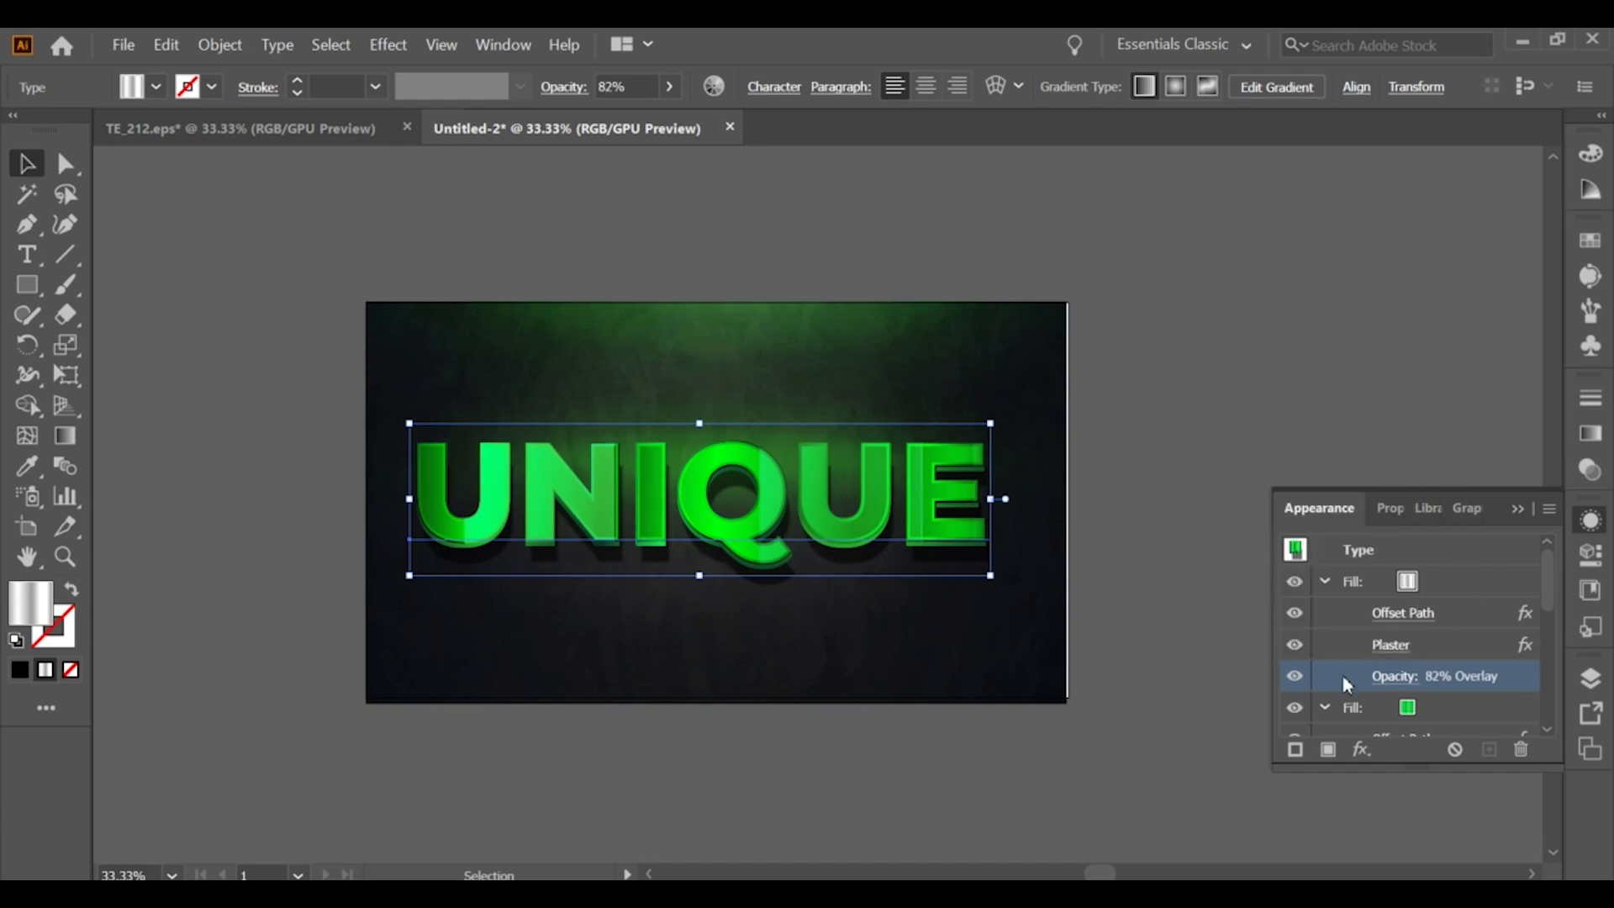
pyautogui.click(1423, 553)
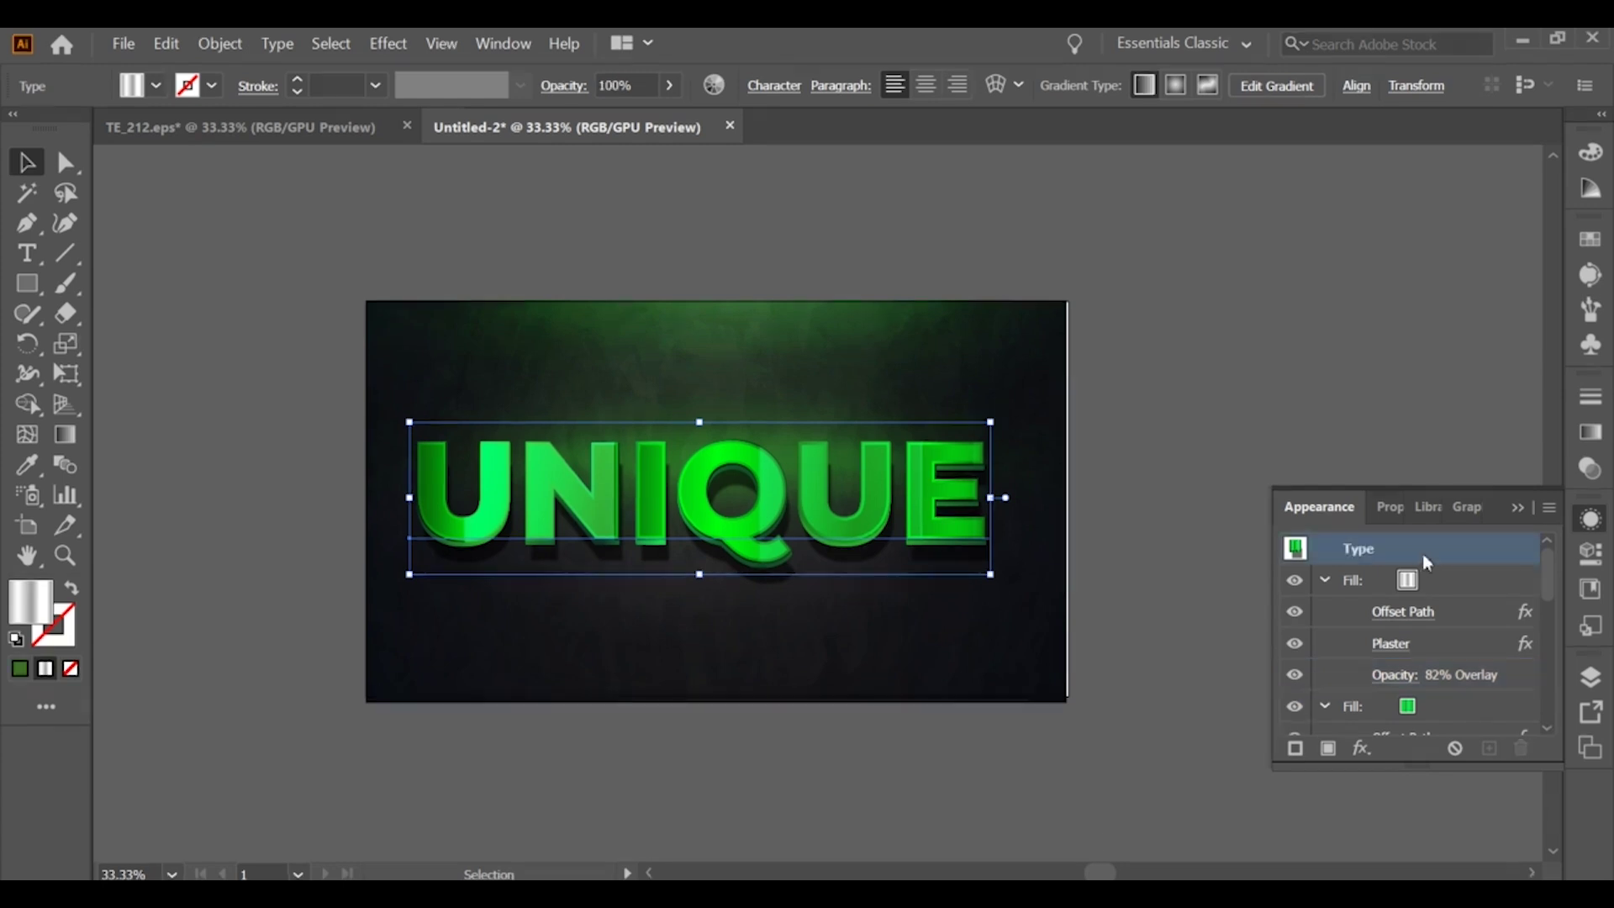
# Give the new top fill the green gradient swatch.
pyautogui.click(1329, 749)
pyautogui.click(1436, 589)
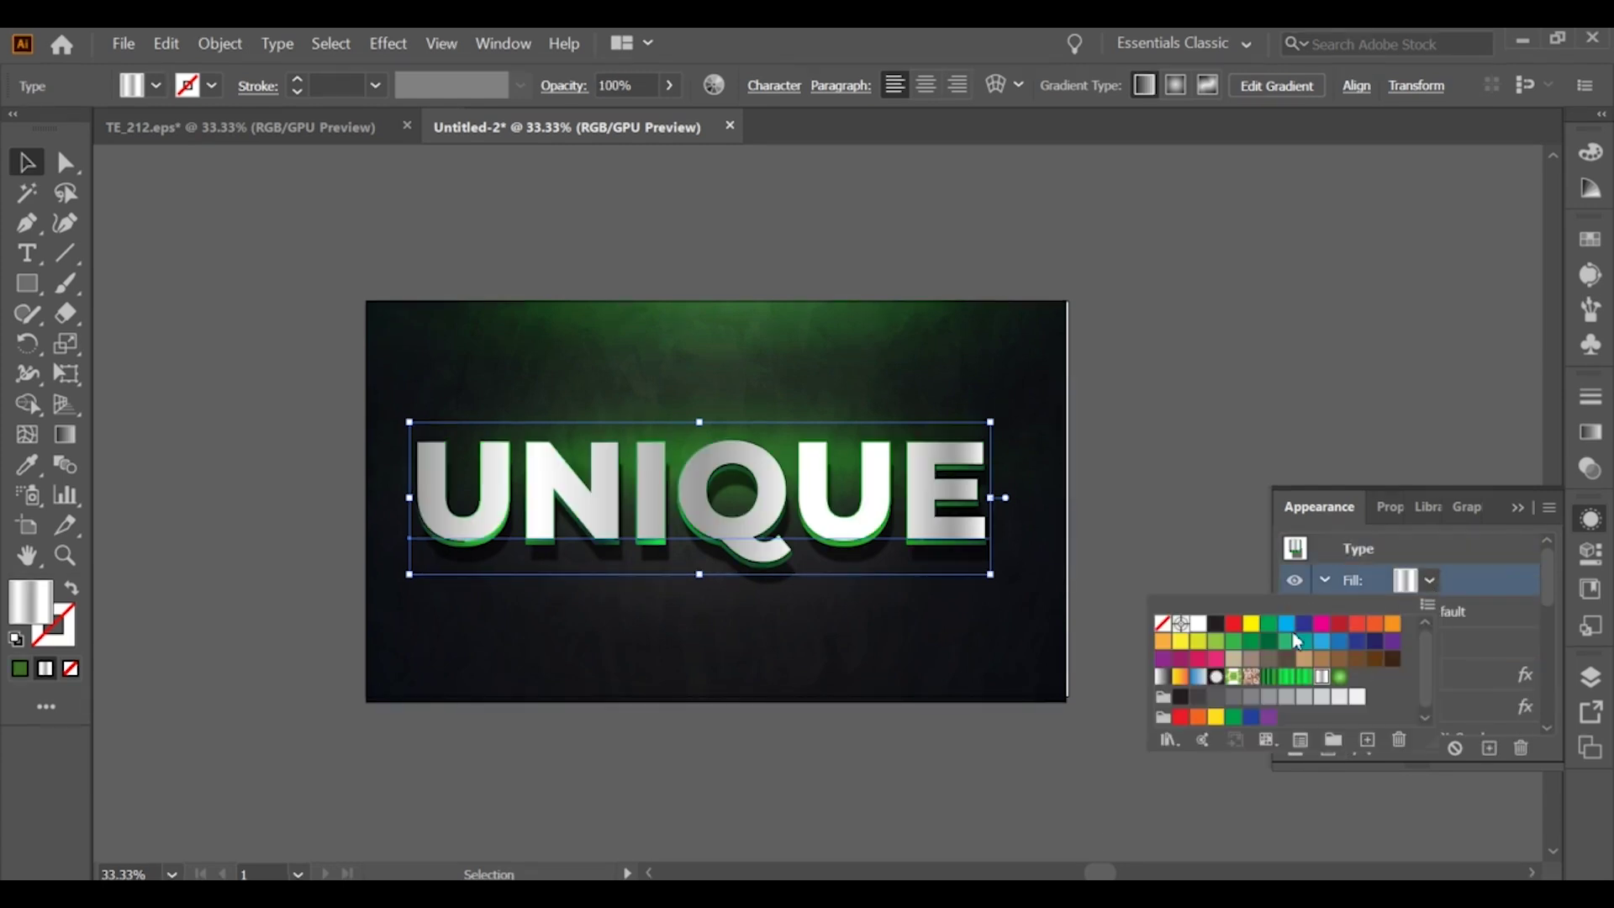
pyautogui.click(1340, 677)
pyautogui.click(1458, 593)
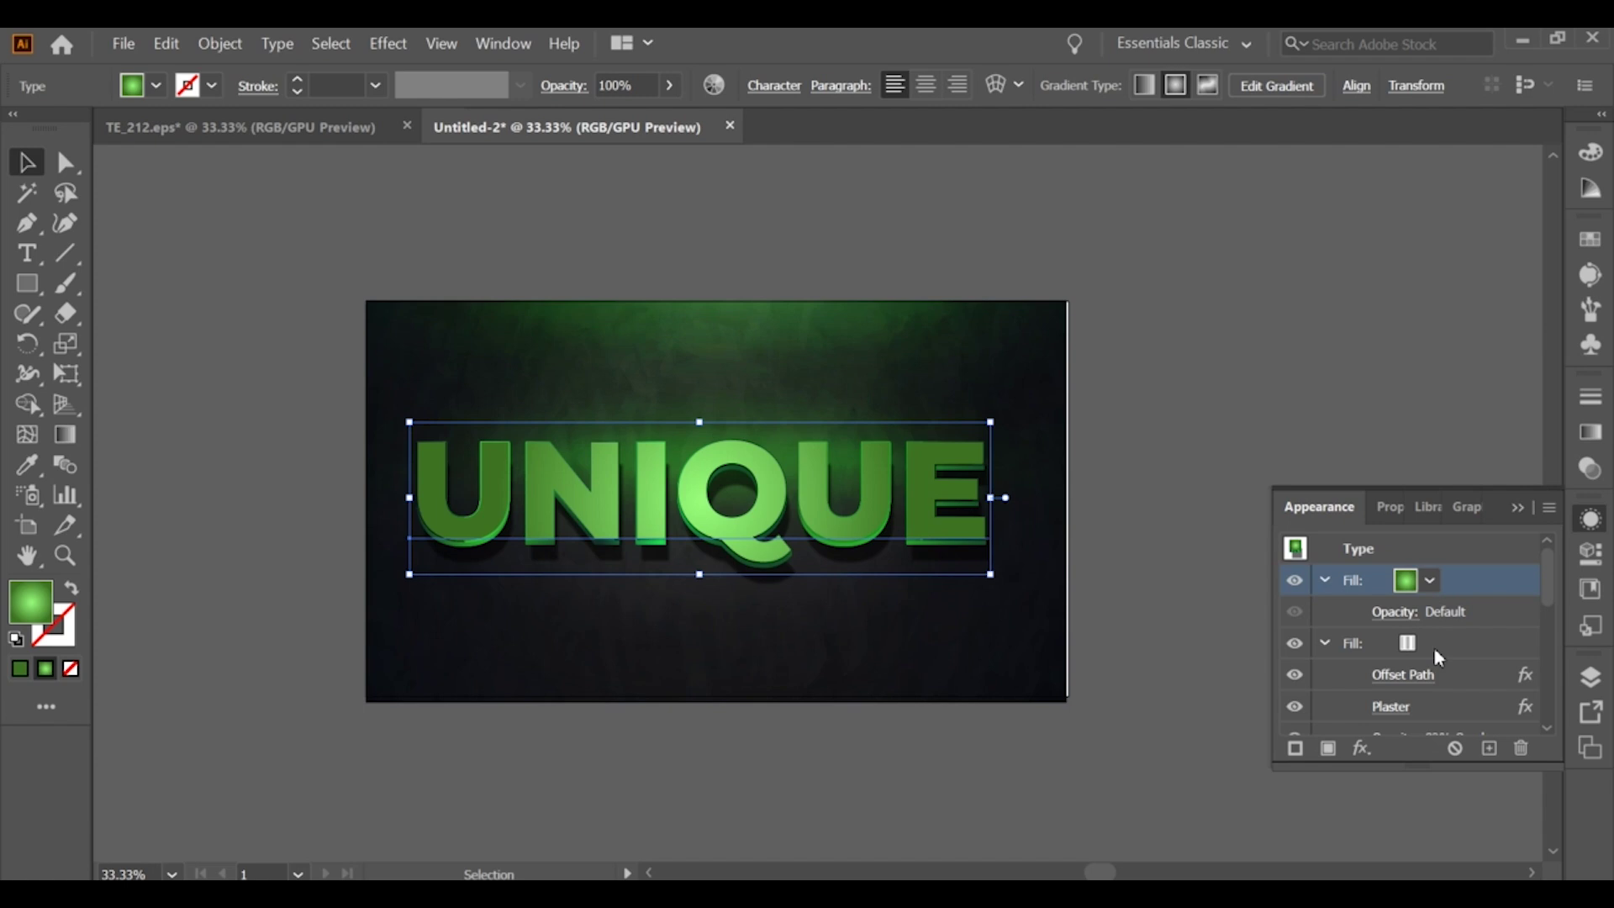
# Shrink the green gradient fill inward with an Offset Path of -4.802.
pyautogui.click(1362, 748)
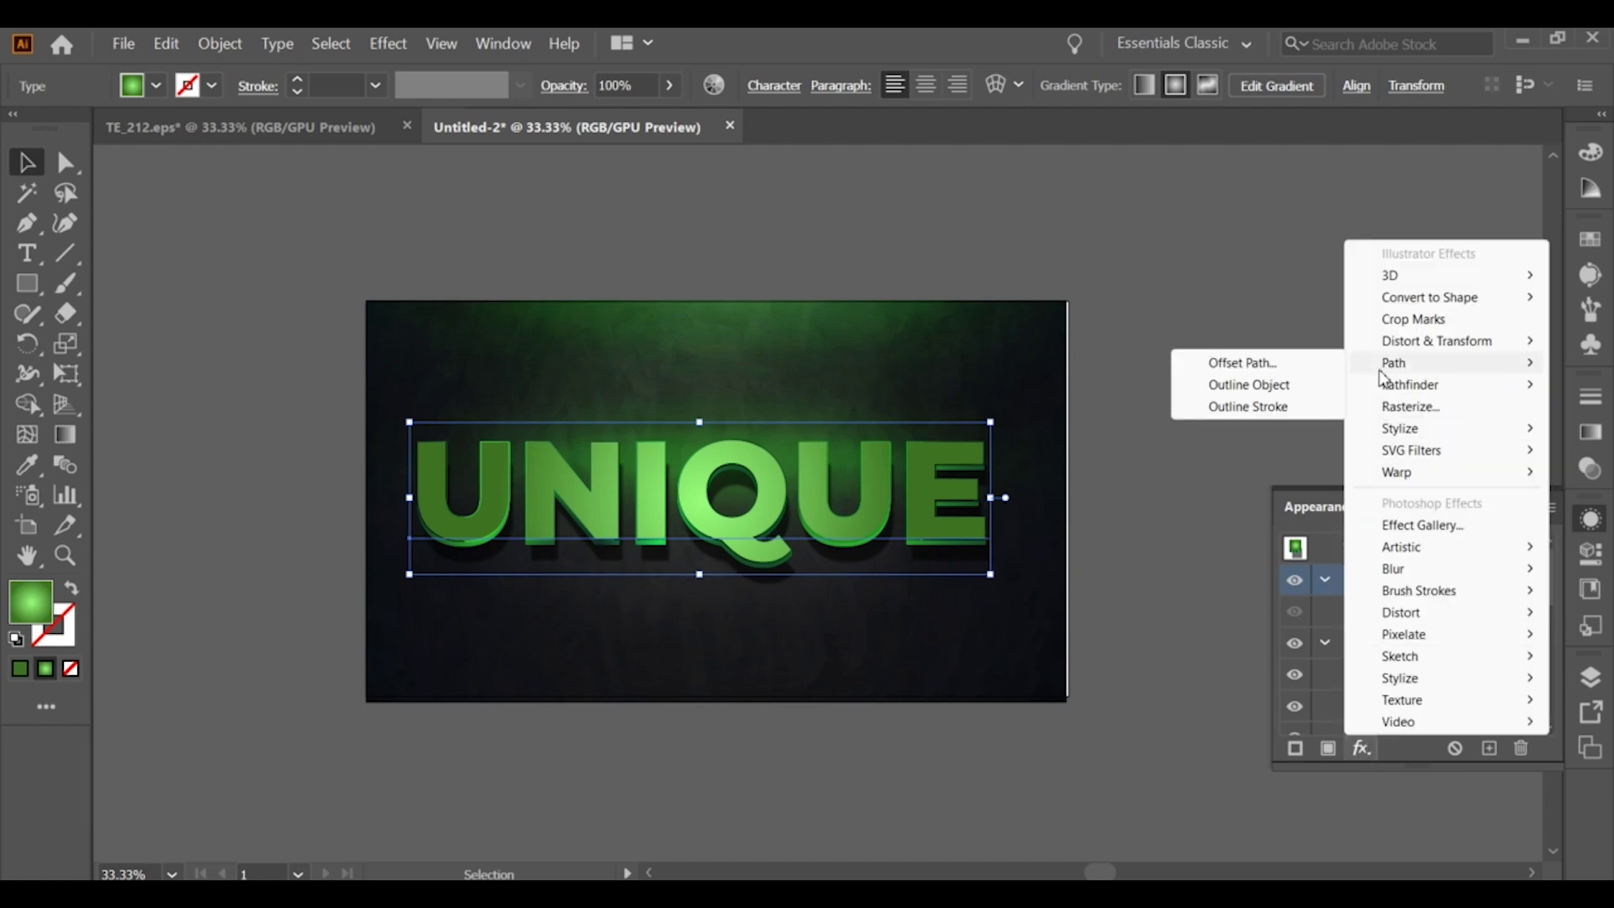
pyautogui.click(1301, 374)
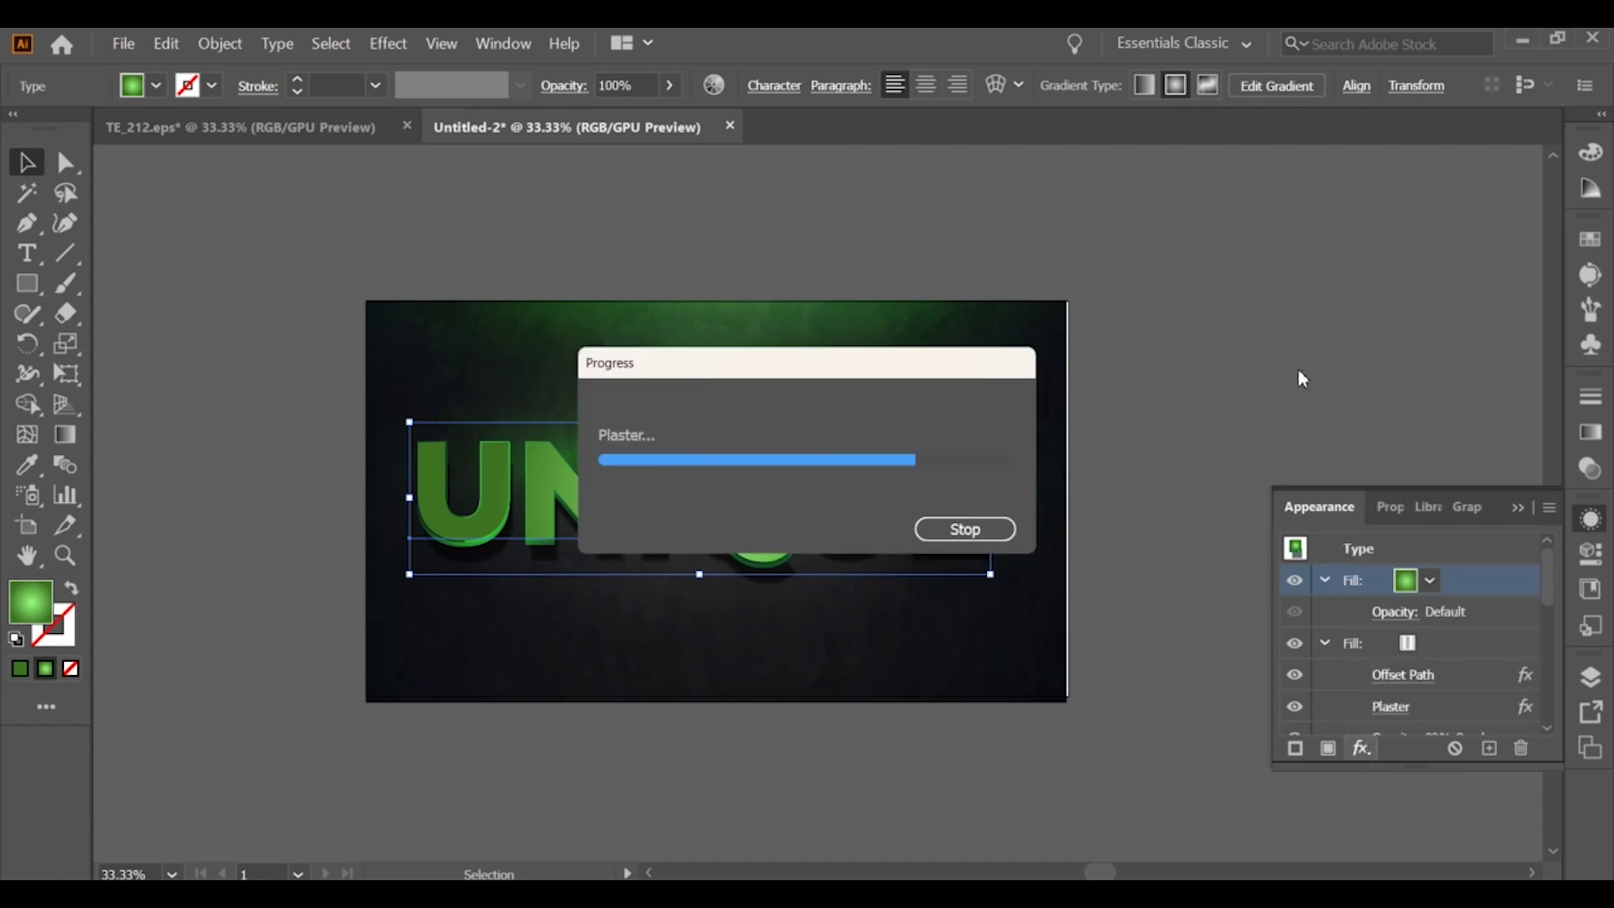
pyautogui.write('-4.8')
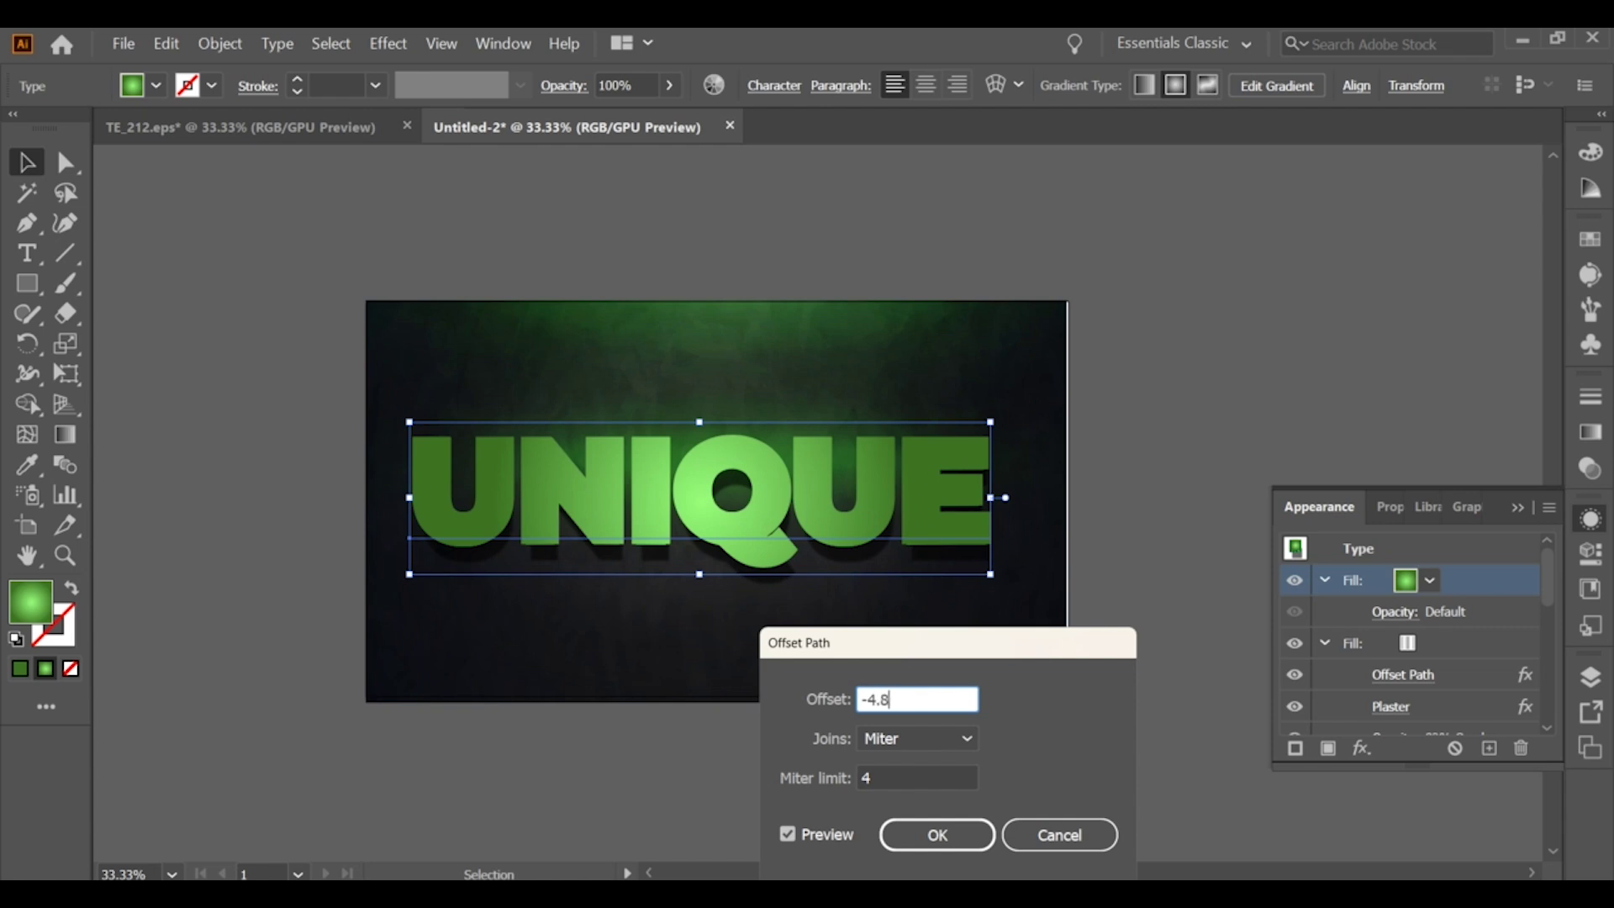
pyautogui.write('02')
pyautogui.click(935, 835)
pyautogui.click(1434, 585)
pyautogui.click(1362, 748)
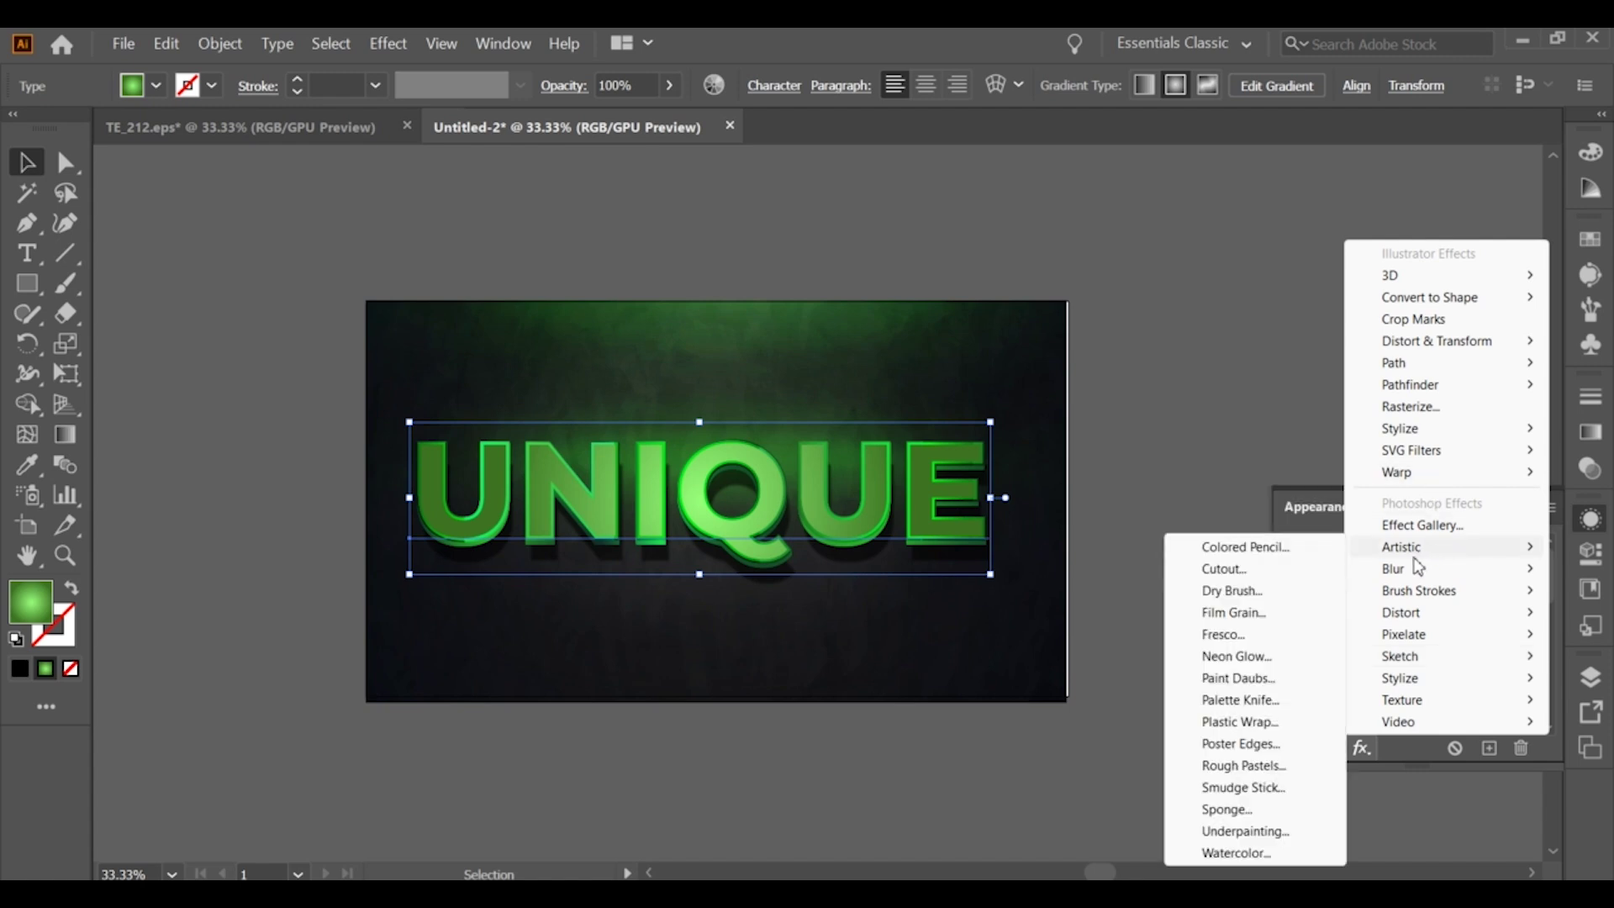
pyautogui.moveTo(1400, 546)
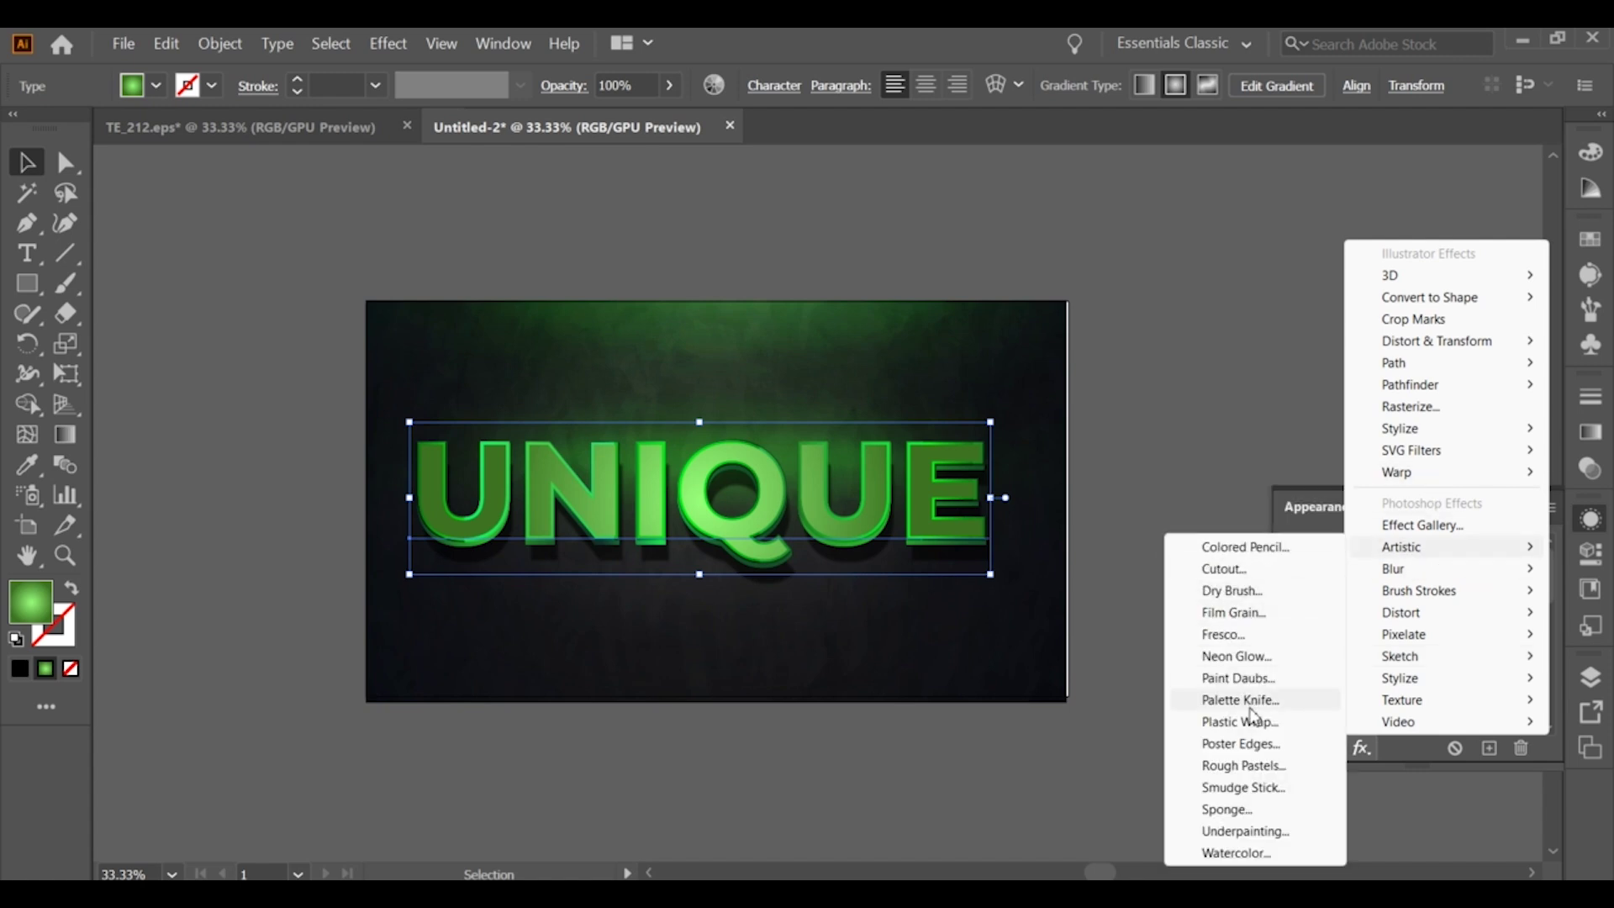
# Apply Plastic Wrap to the green fill with values 20, Detail 8 and Smoothness 8.
pyautogui.click(1259, 722)
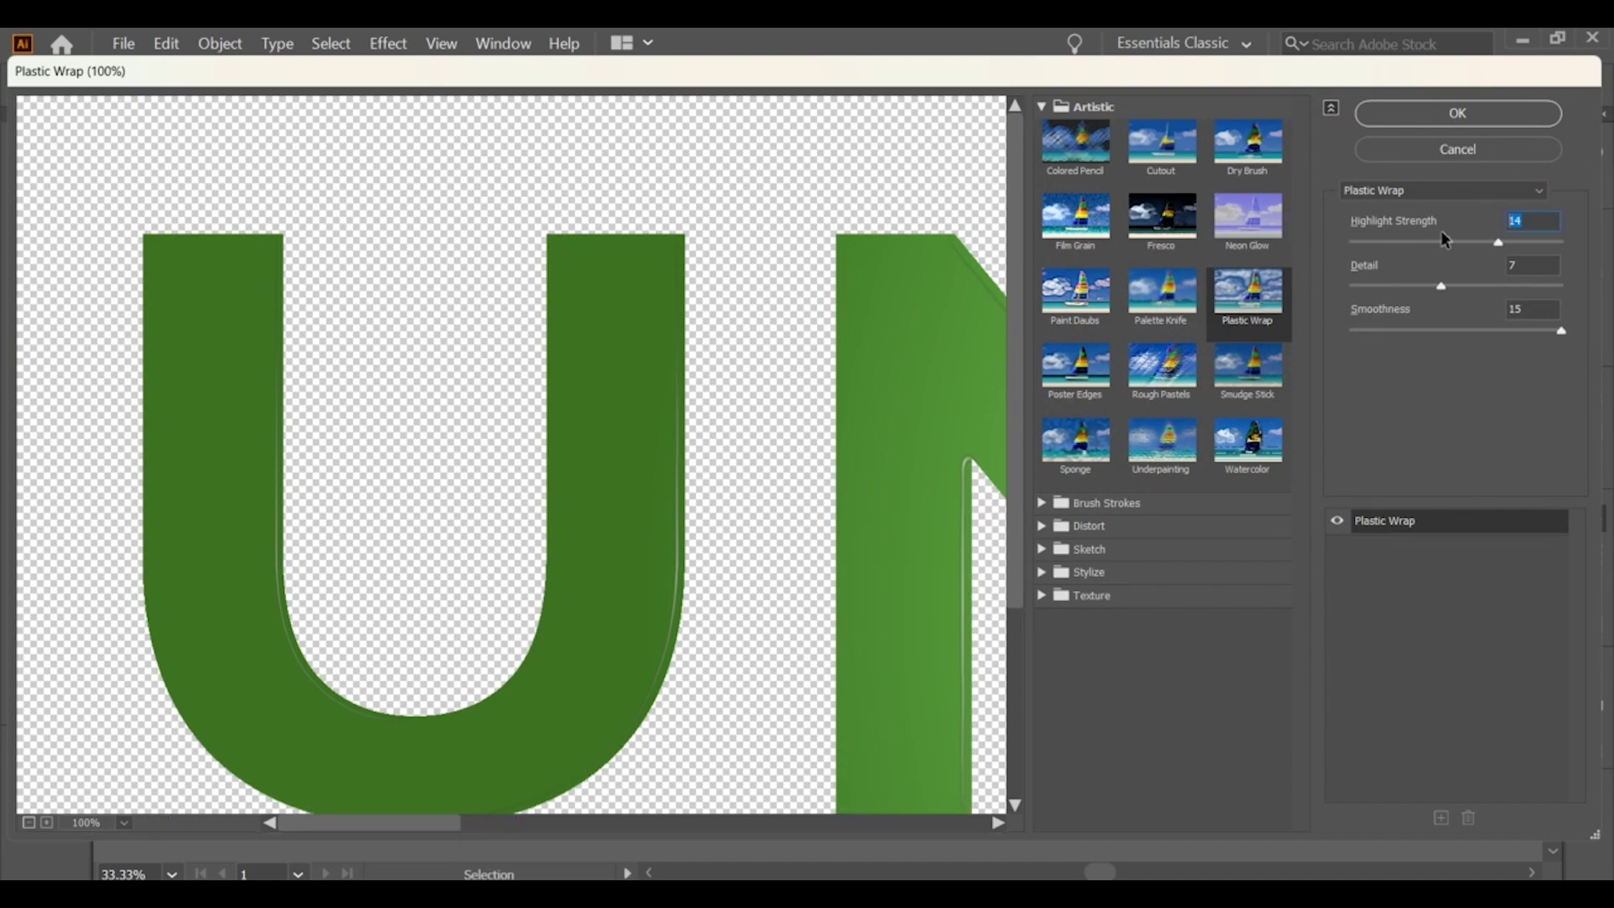
pyautogui.write('20')
pyautogui.press('Tab')
pyautogui.write('8')
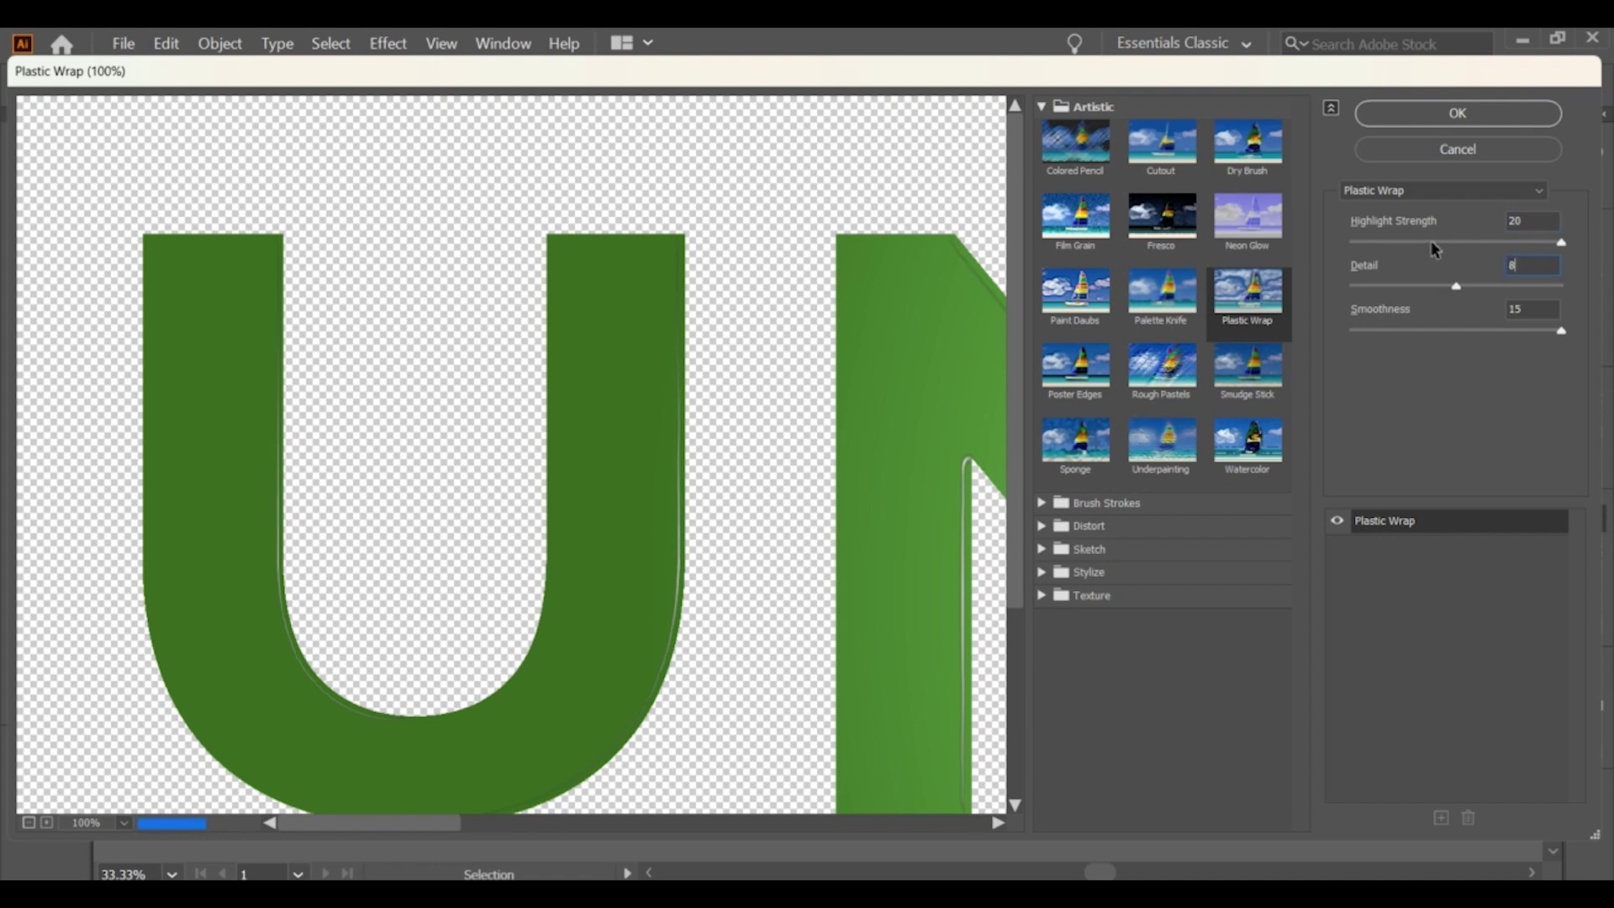
pyautogui.press('Tab')
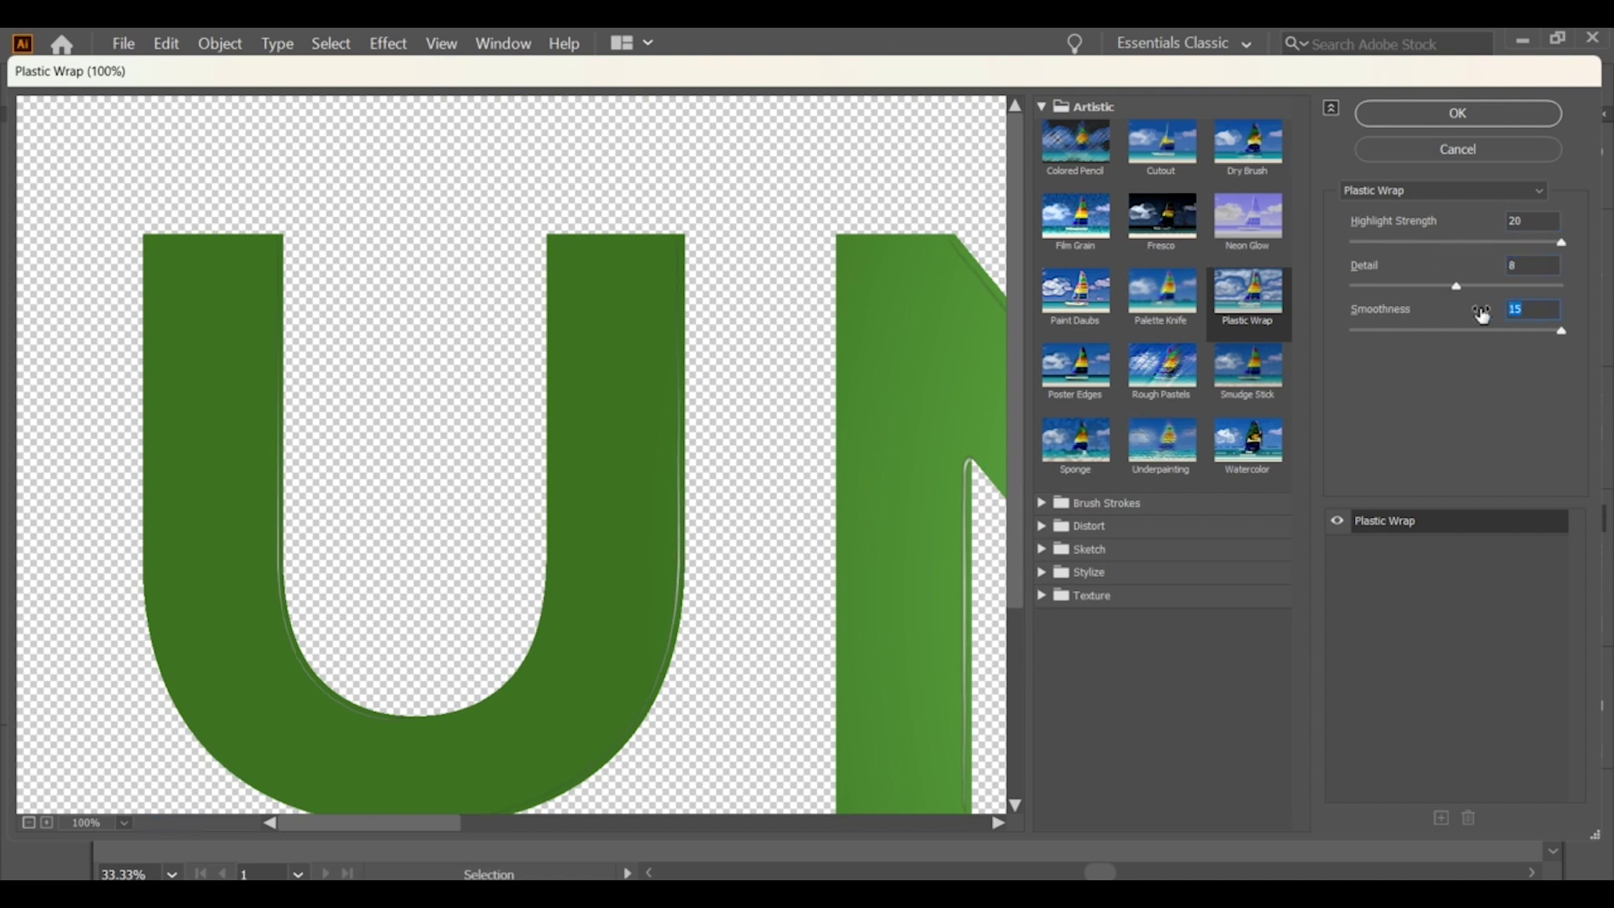
pyautogui.write('8')
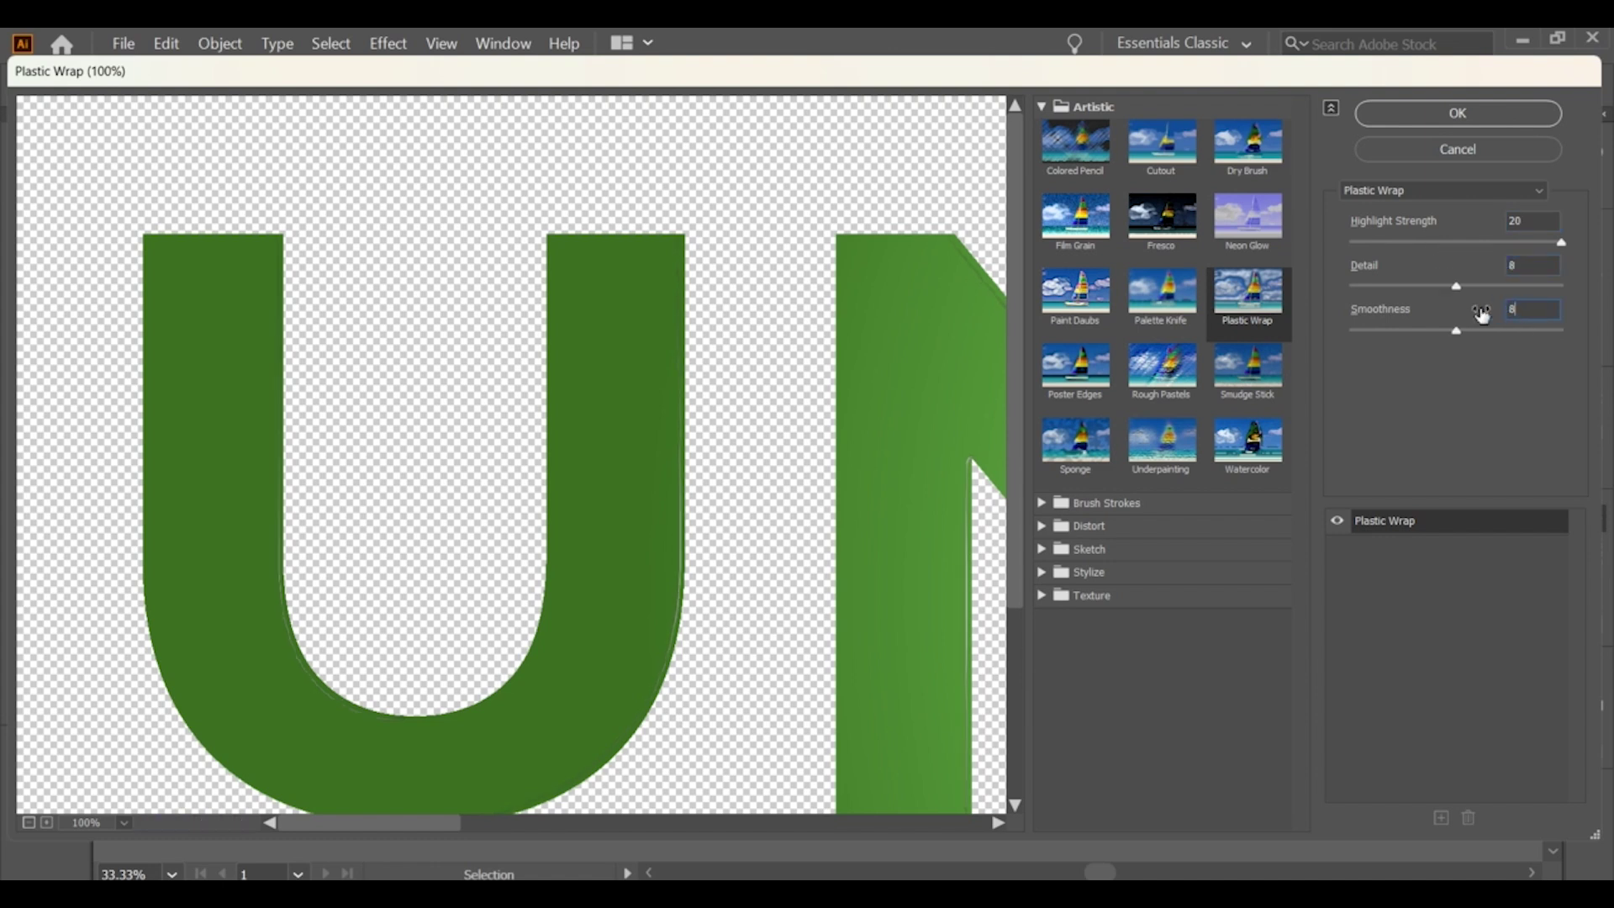
pyautogui.click(1463, 116)
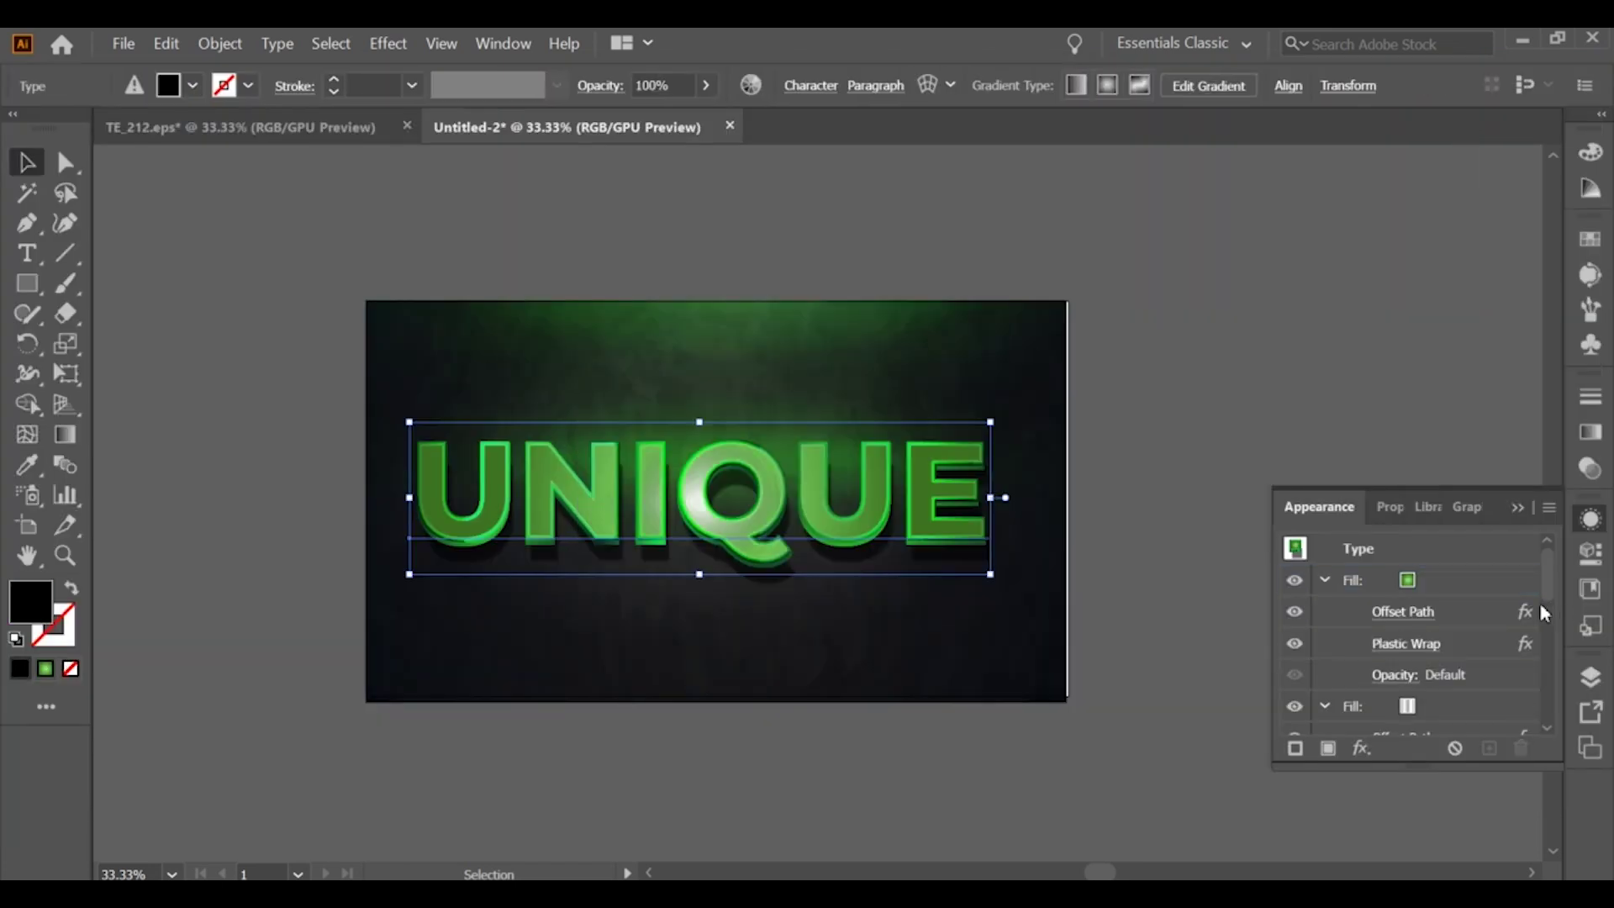
# Blend the green fill as Overlay at 7% opacity and add a new fill above.
pyautogui.click(1443, 582)
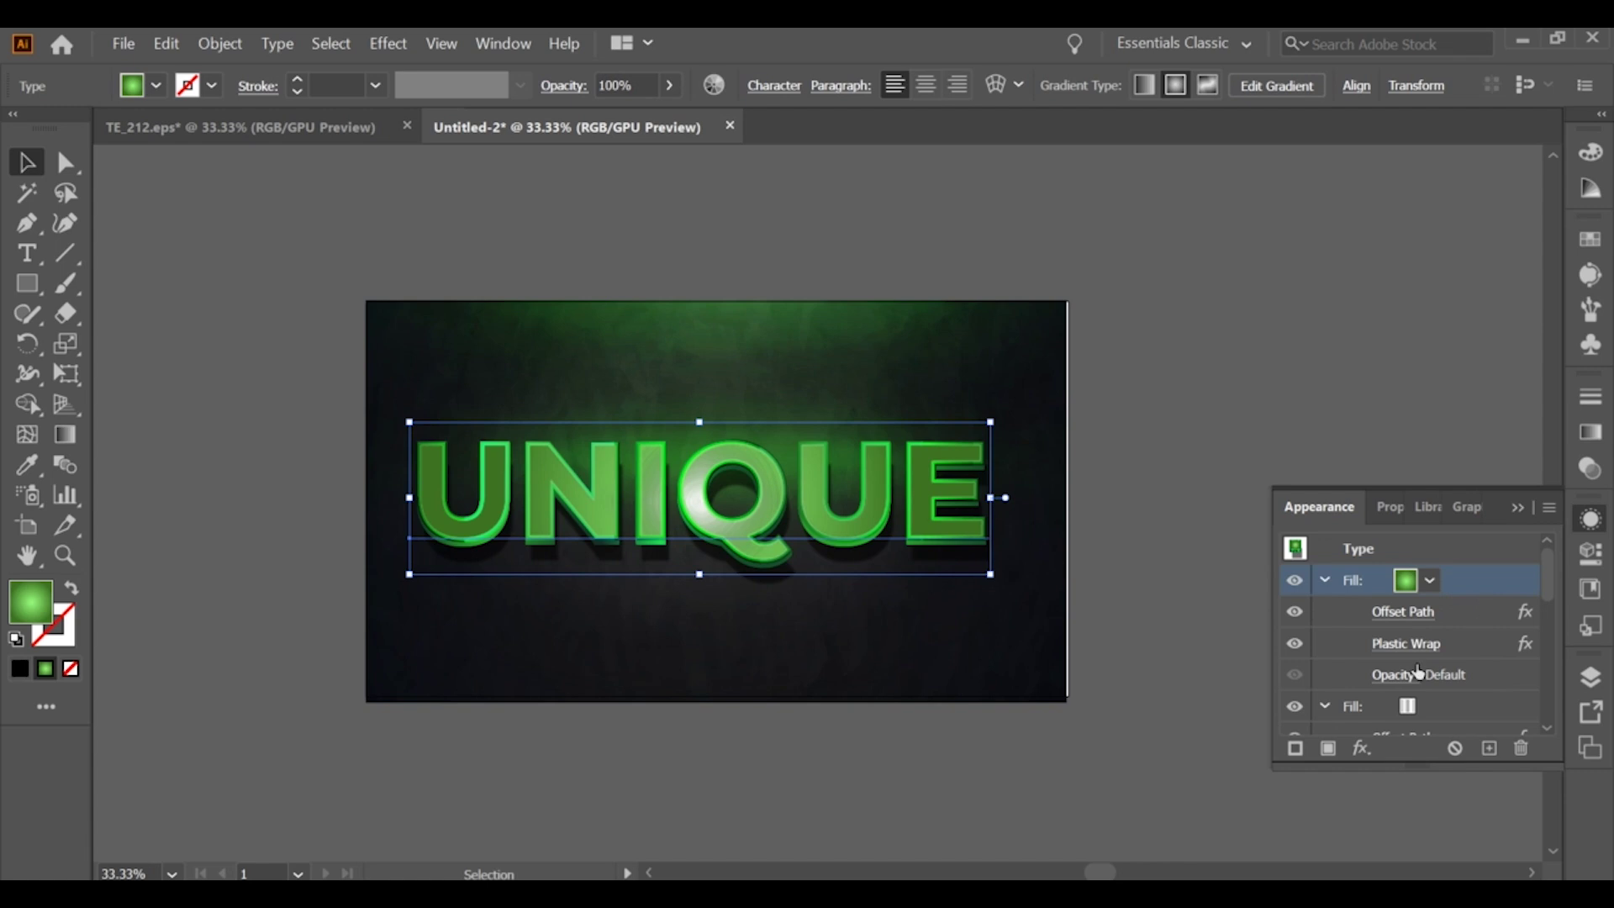
pyautogui.click(1397, 678)
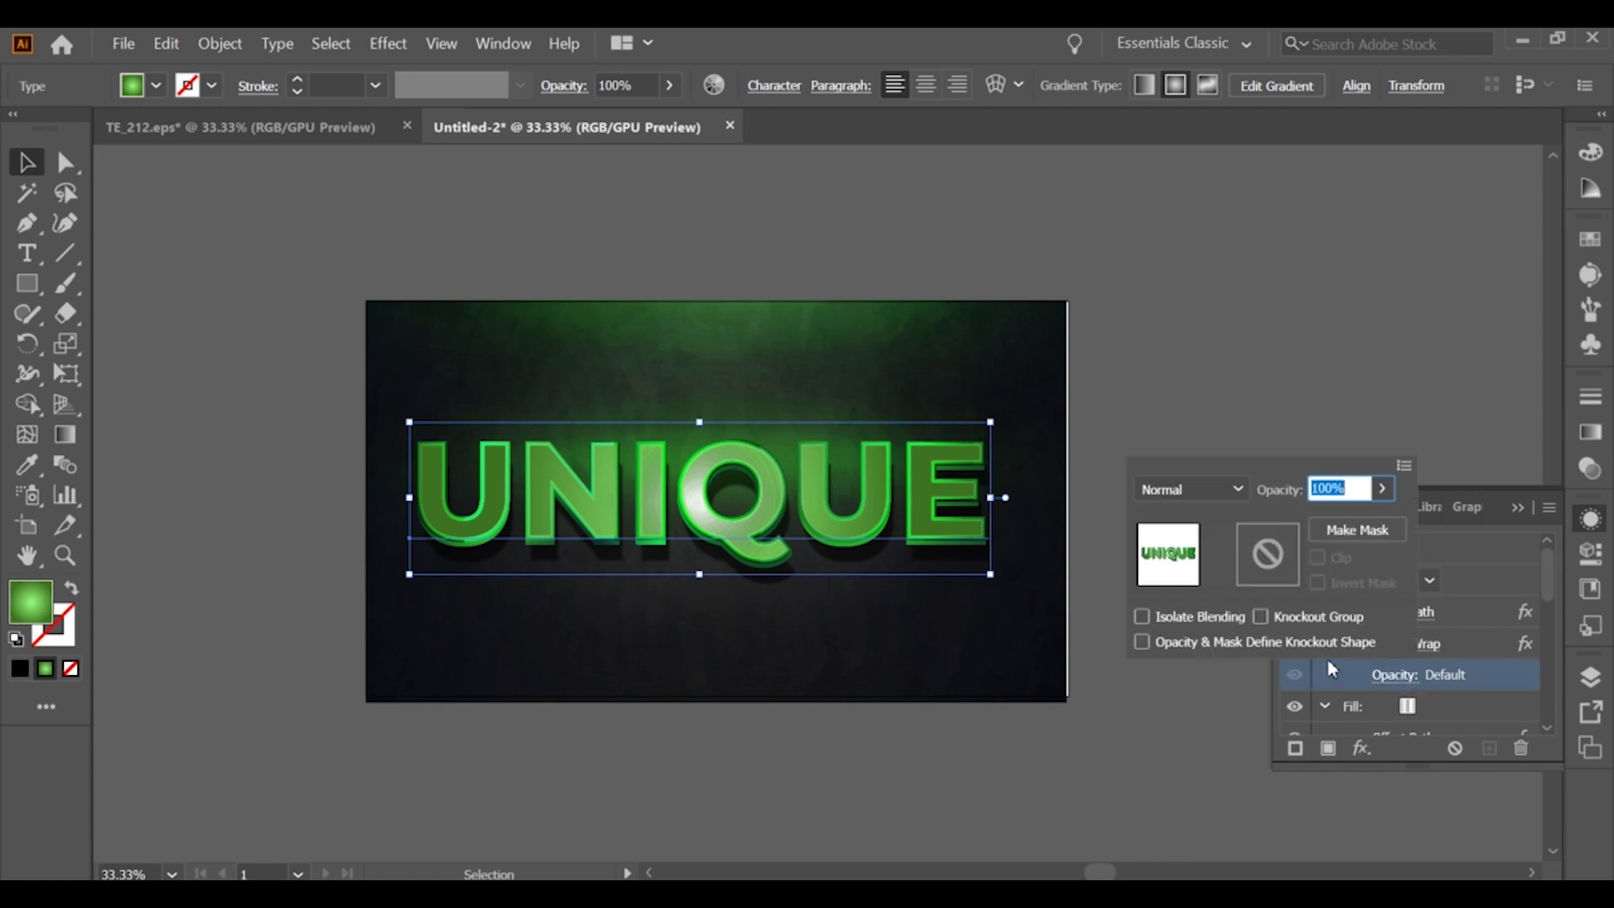
pyautogui.click(1202, 486)
pyautogui.click(1185, 252)
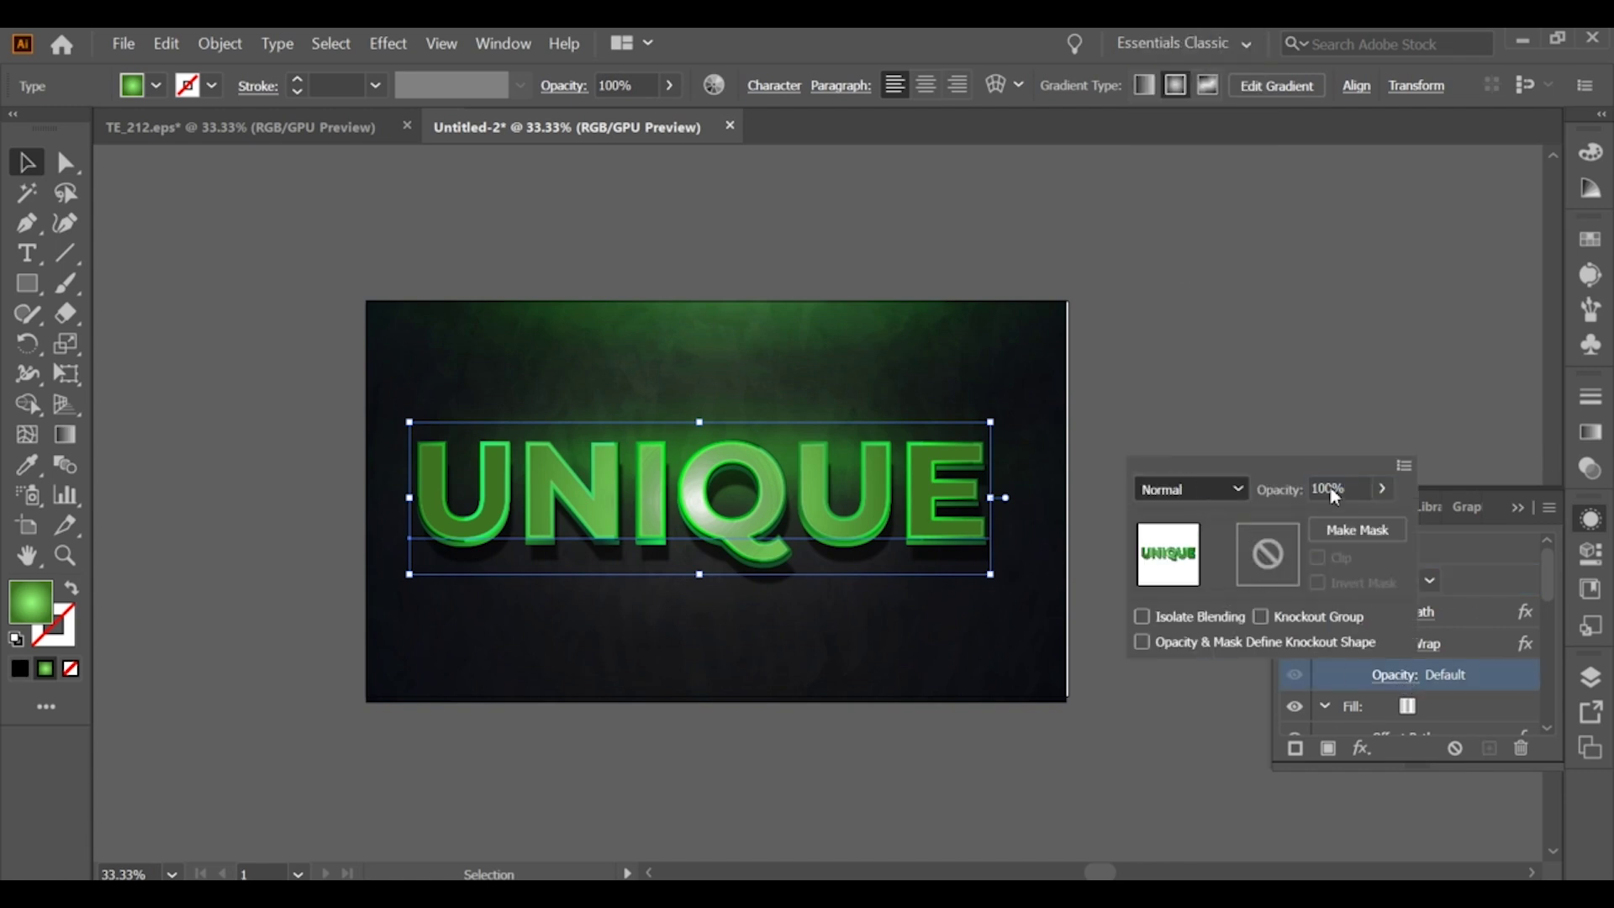
pyautogui.press('Tab')
pyautogui.write('100')
pyautogui.press('Return')
pyautogui.write('7')
pyautogui.press('Return')
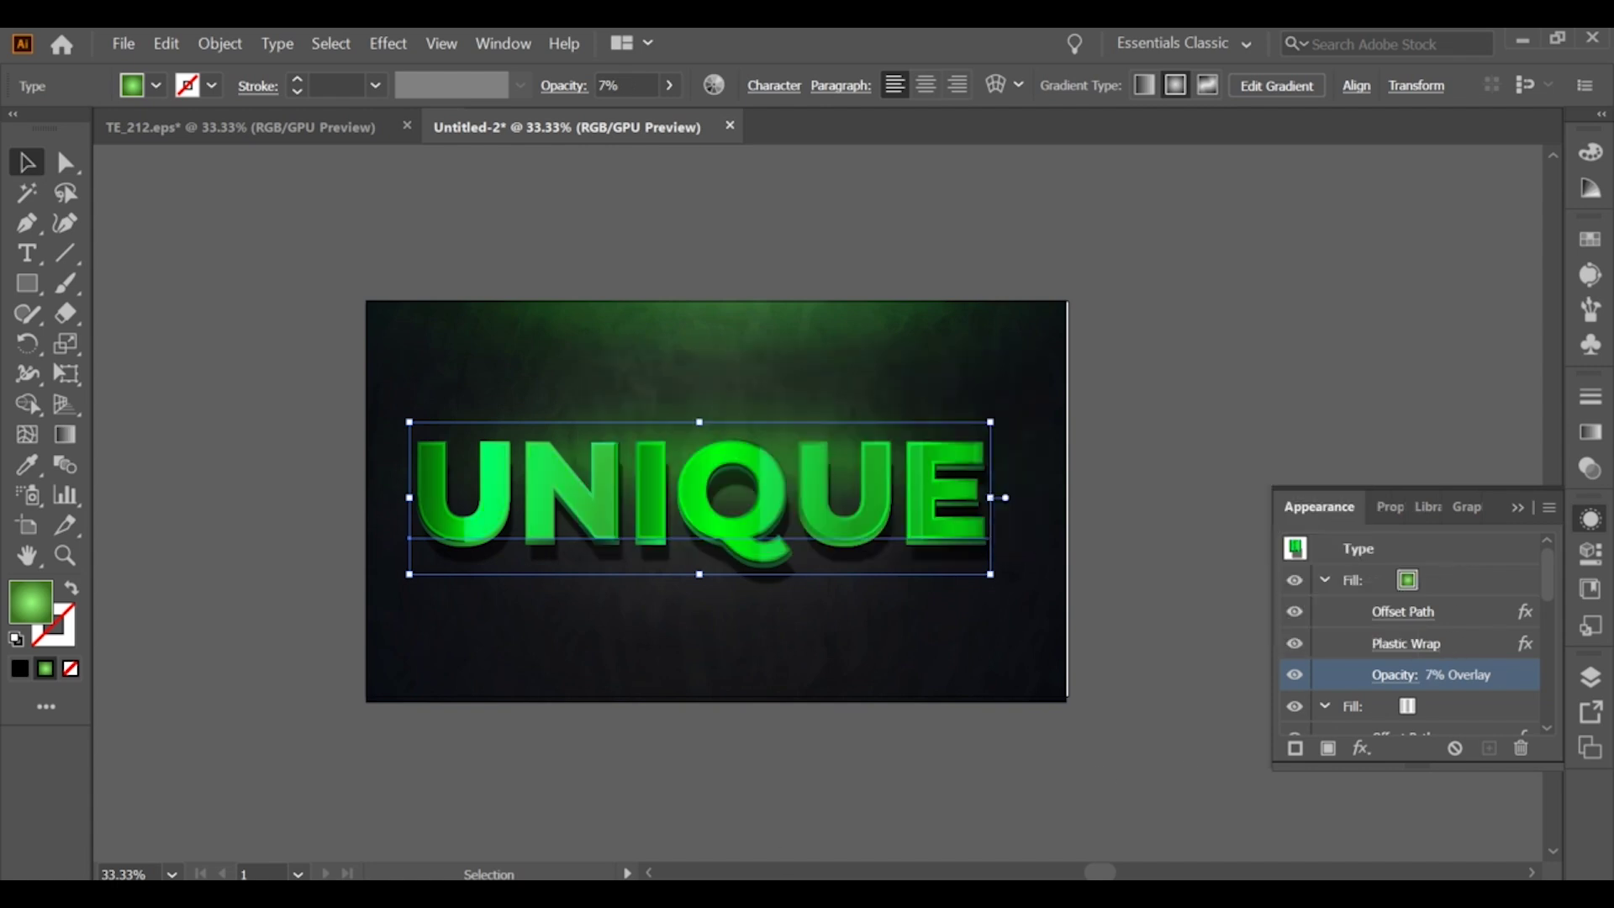
pyautogui.click(1328, 749)
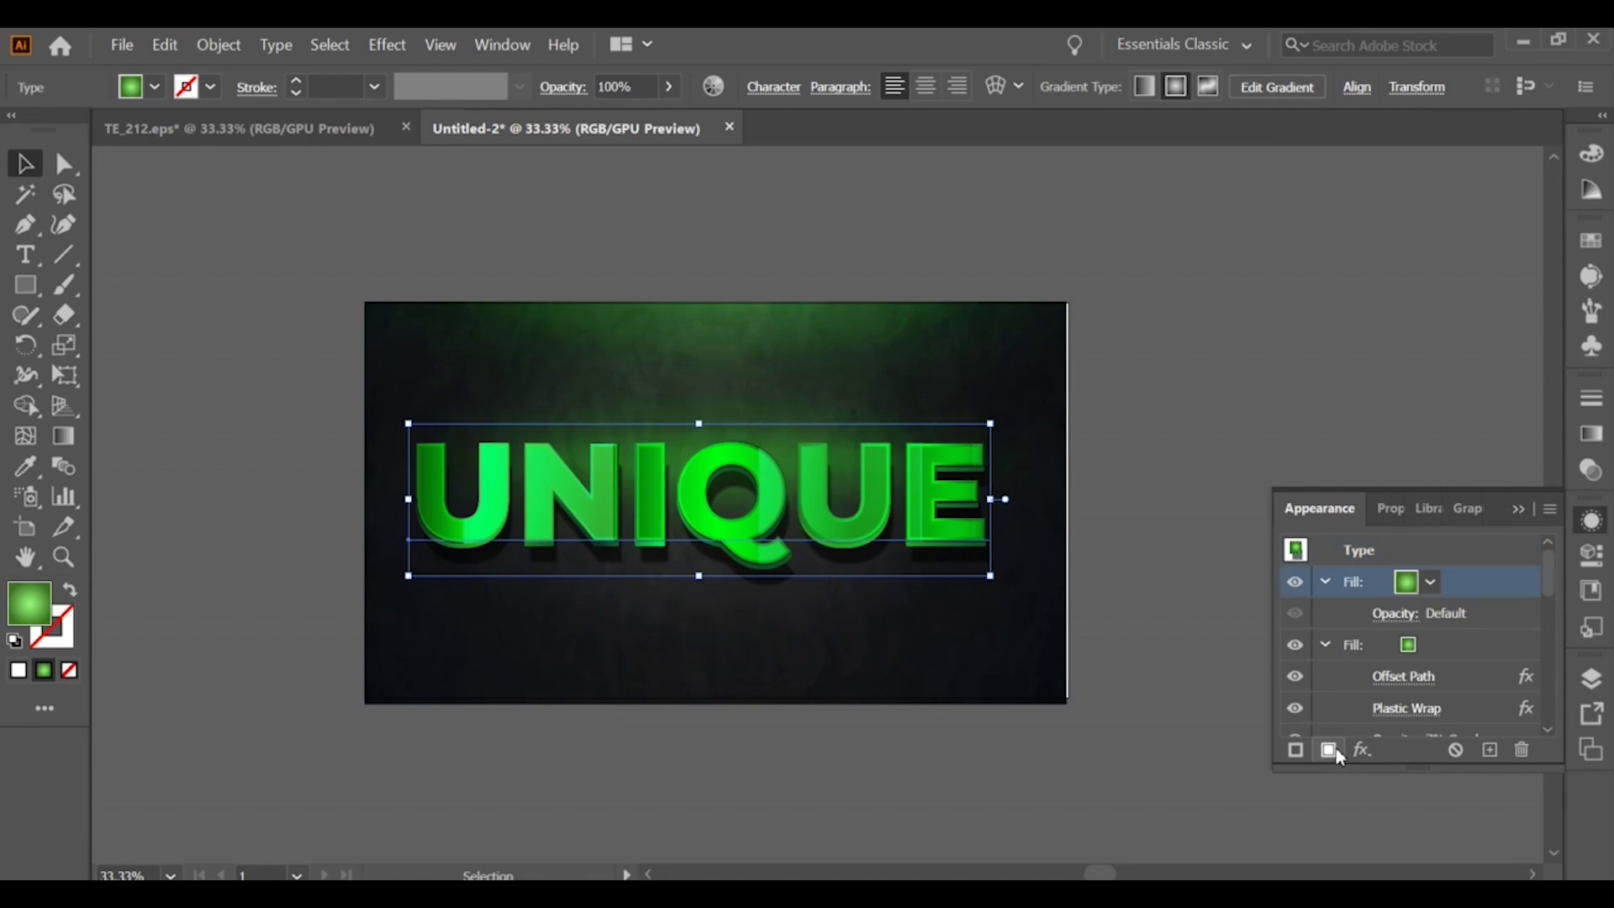
# Colour the new top fill pure white (#ffffff) using the Color Picker.
pyautogui.click(1419, 594)
pyautogui.click(1199, 625)
pyautogui.doubleClick(30, 604)
pyautogui.write('000000')
pyautogui.press('Tab')
pyautogui.press('Escape')
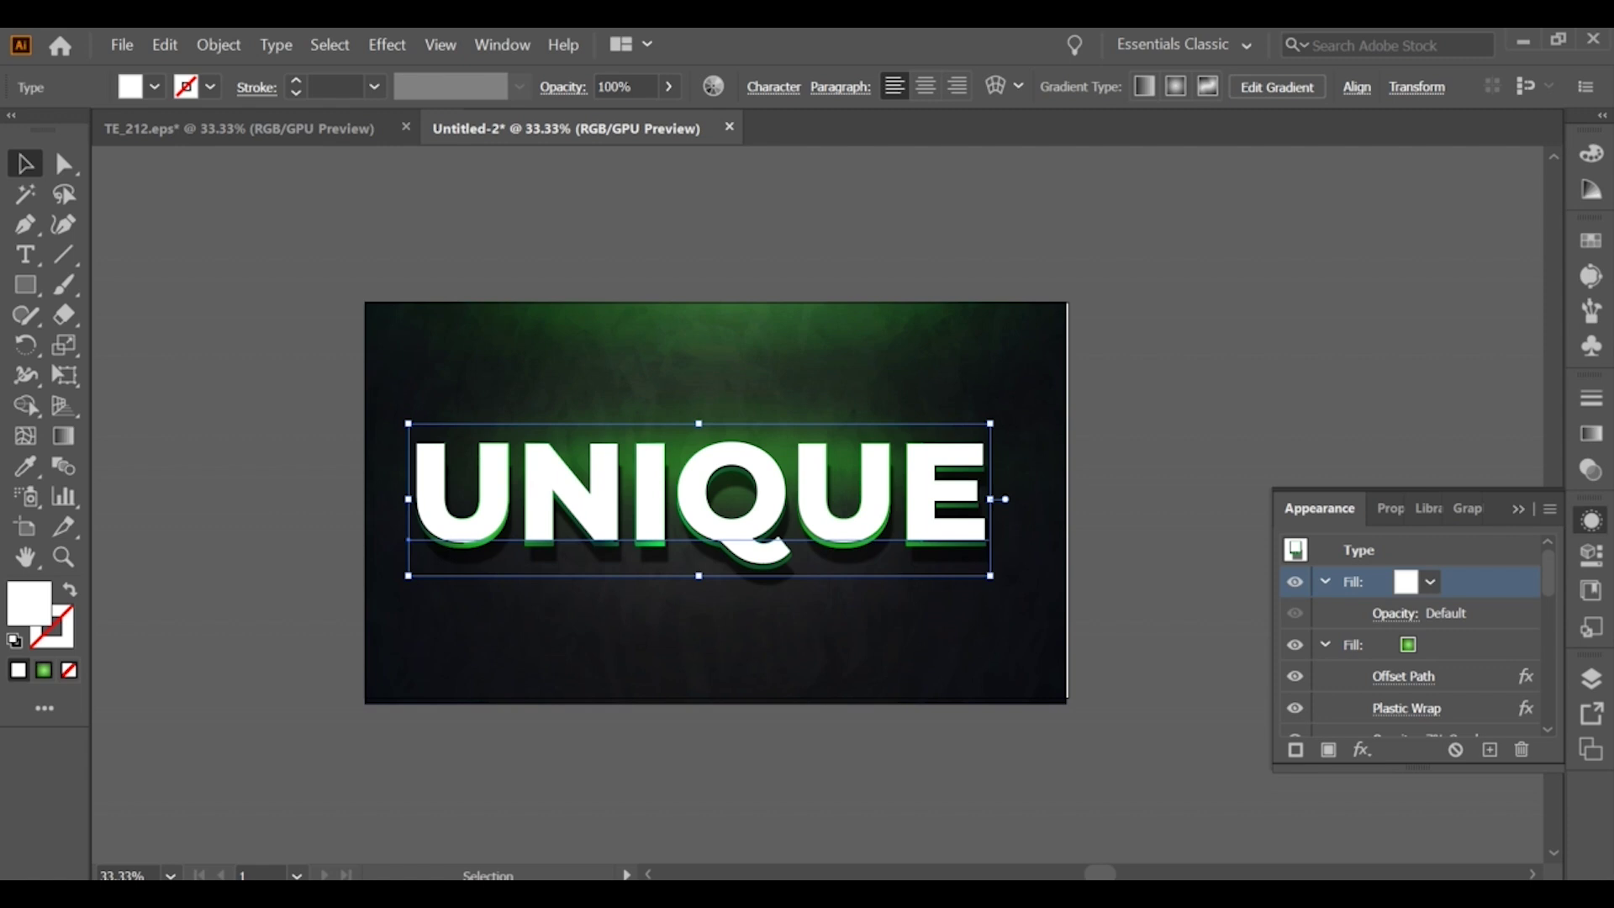
pyautogui.doubleClick(29, 604)
pyautogui.click(623, 404)
pyautogui.click(626, 392)
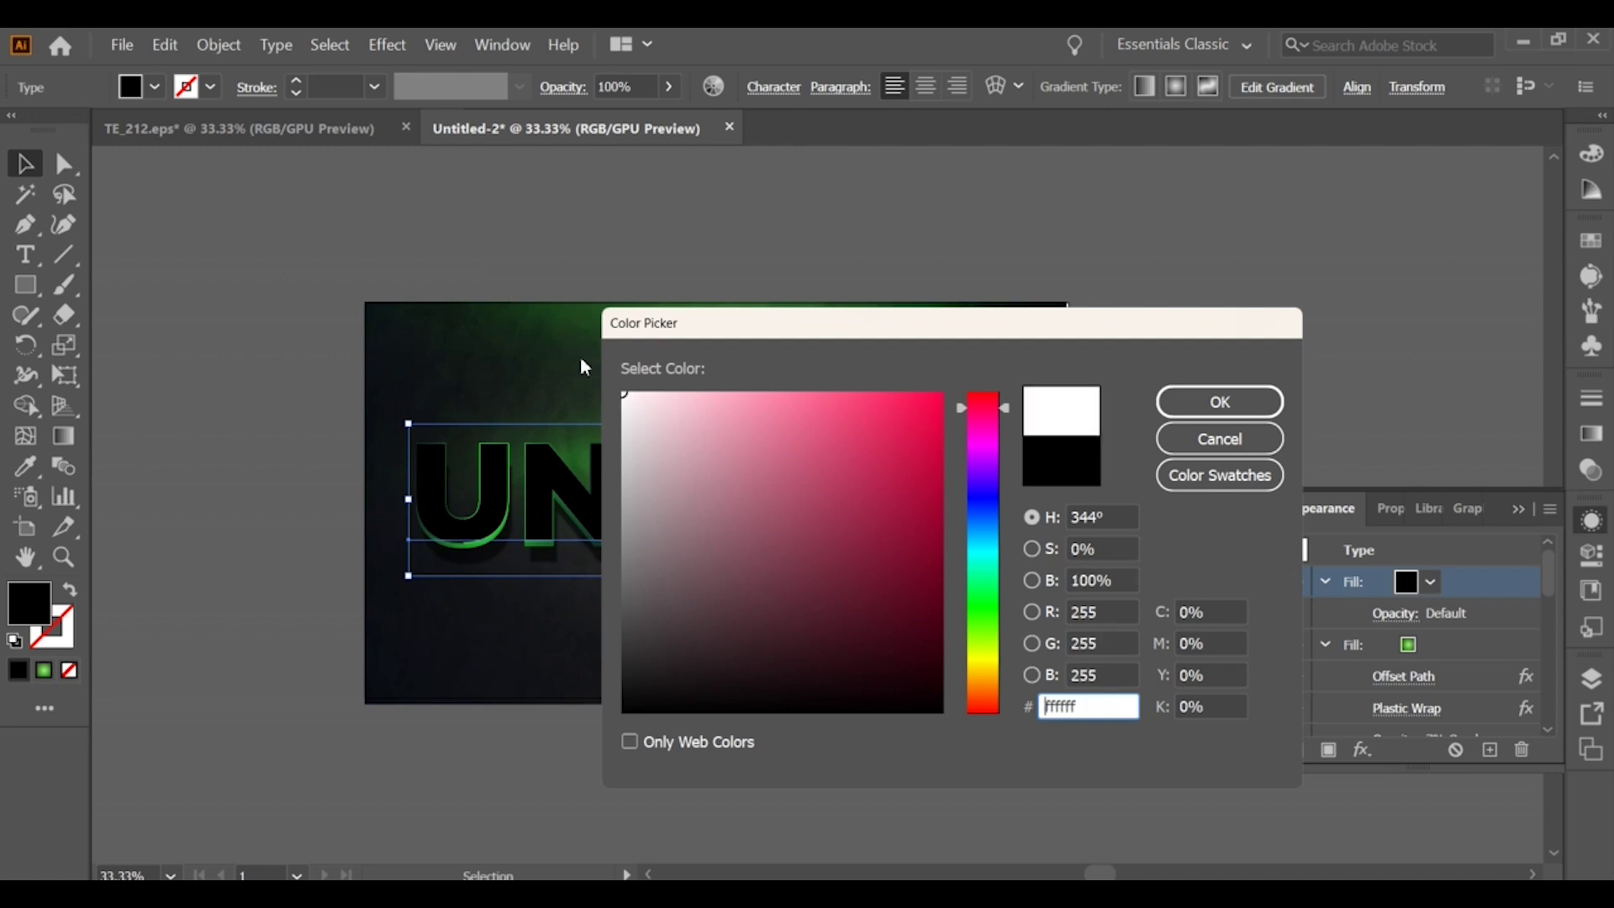
pyautogui.click(1248, 403)
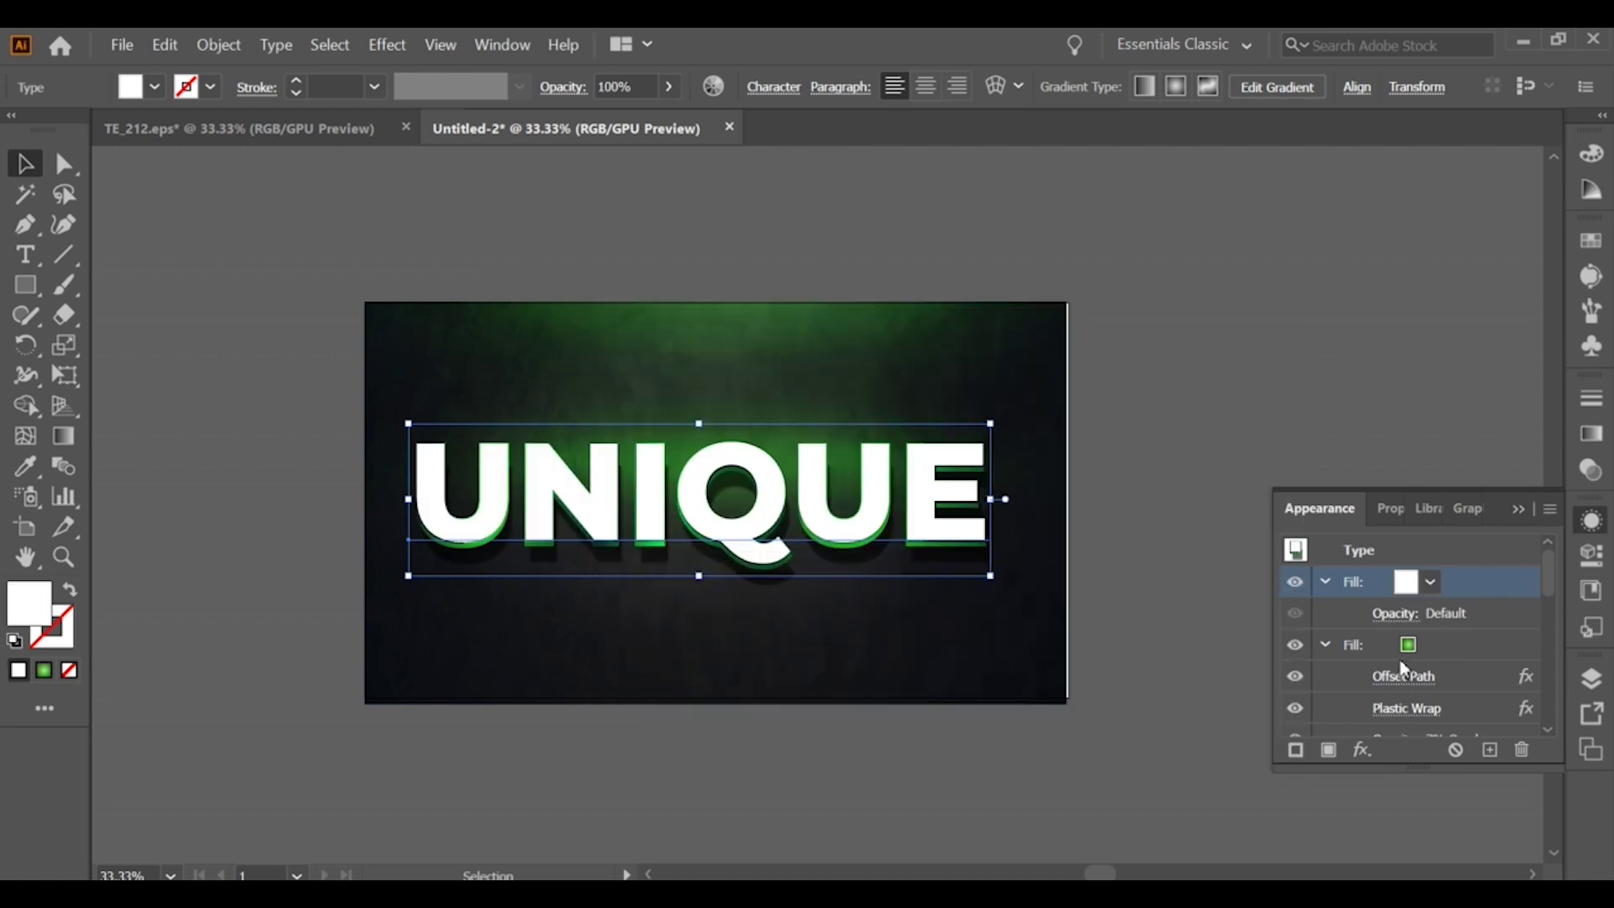
pyautogui.click(1366, 752)
pyautogui.moveTo(1395, 365)
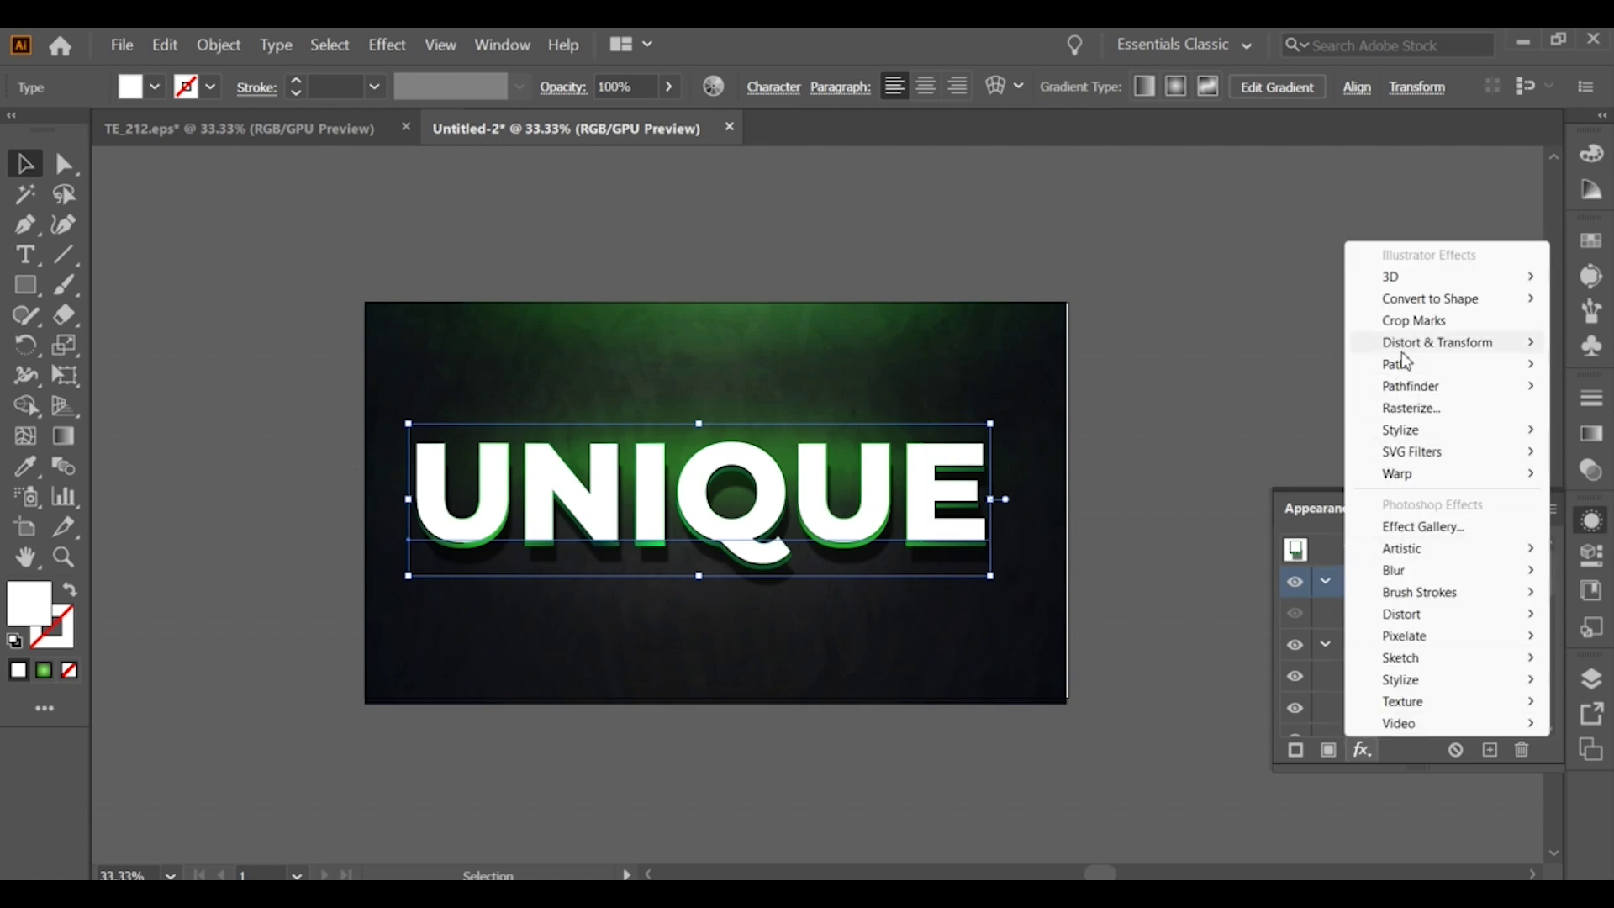
# Inset the white fill with an Offset Path of -4.8025 pt.
pyautogui.click(1273, 367)
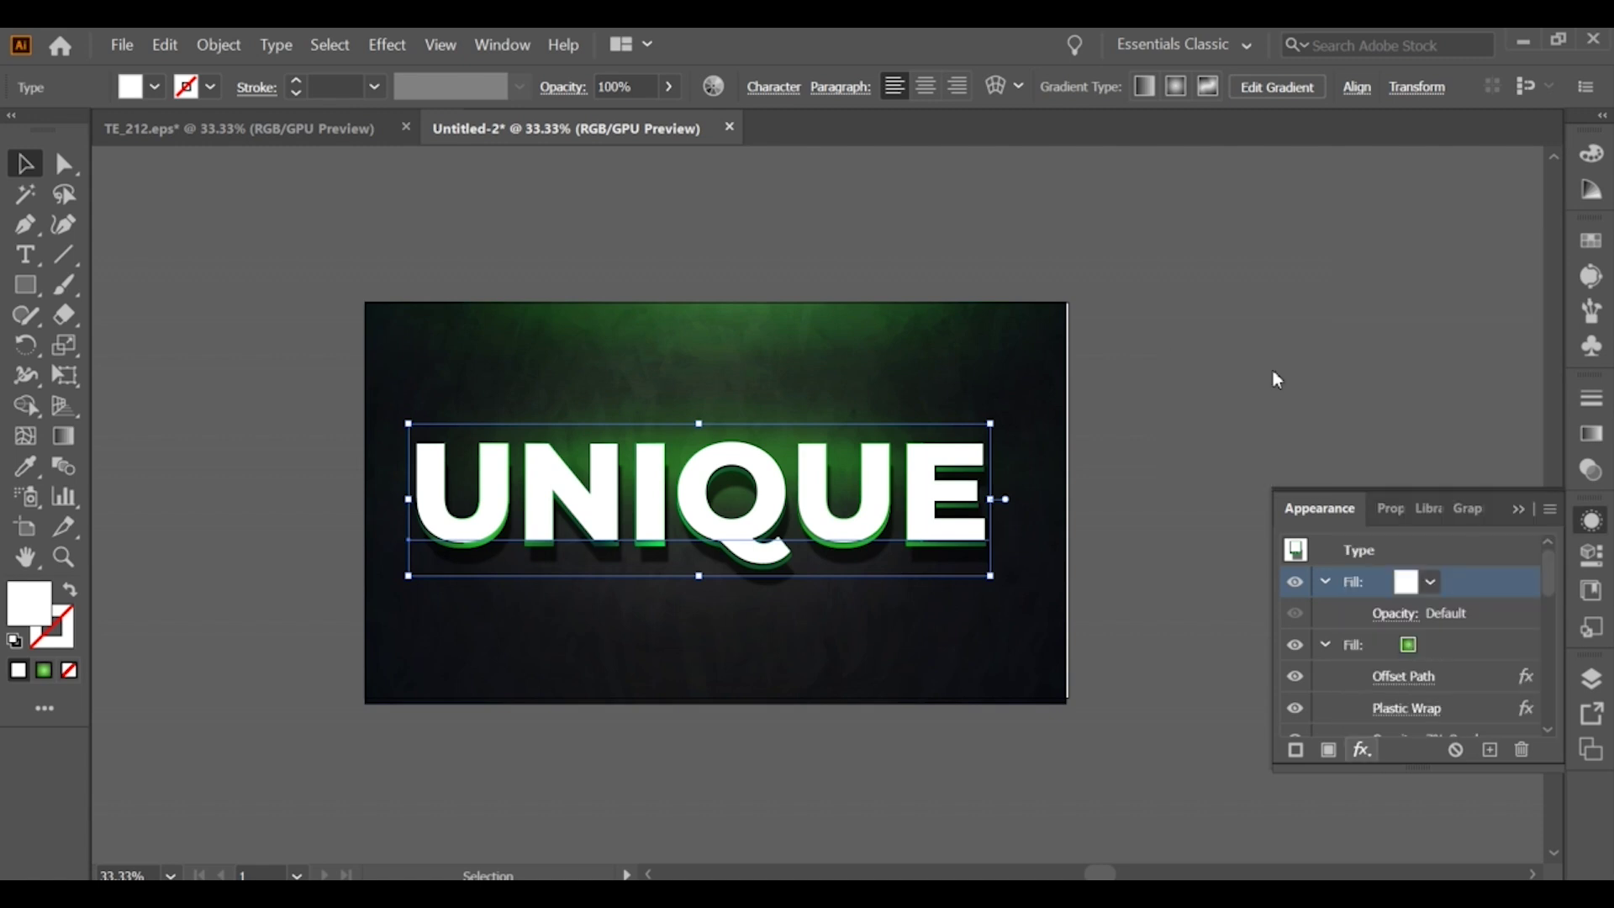
pyautogui.write('-4.')
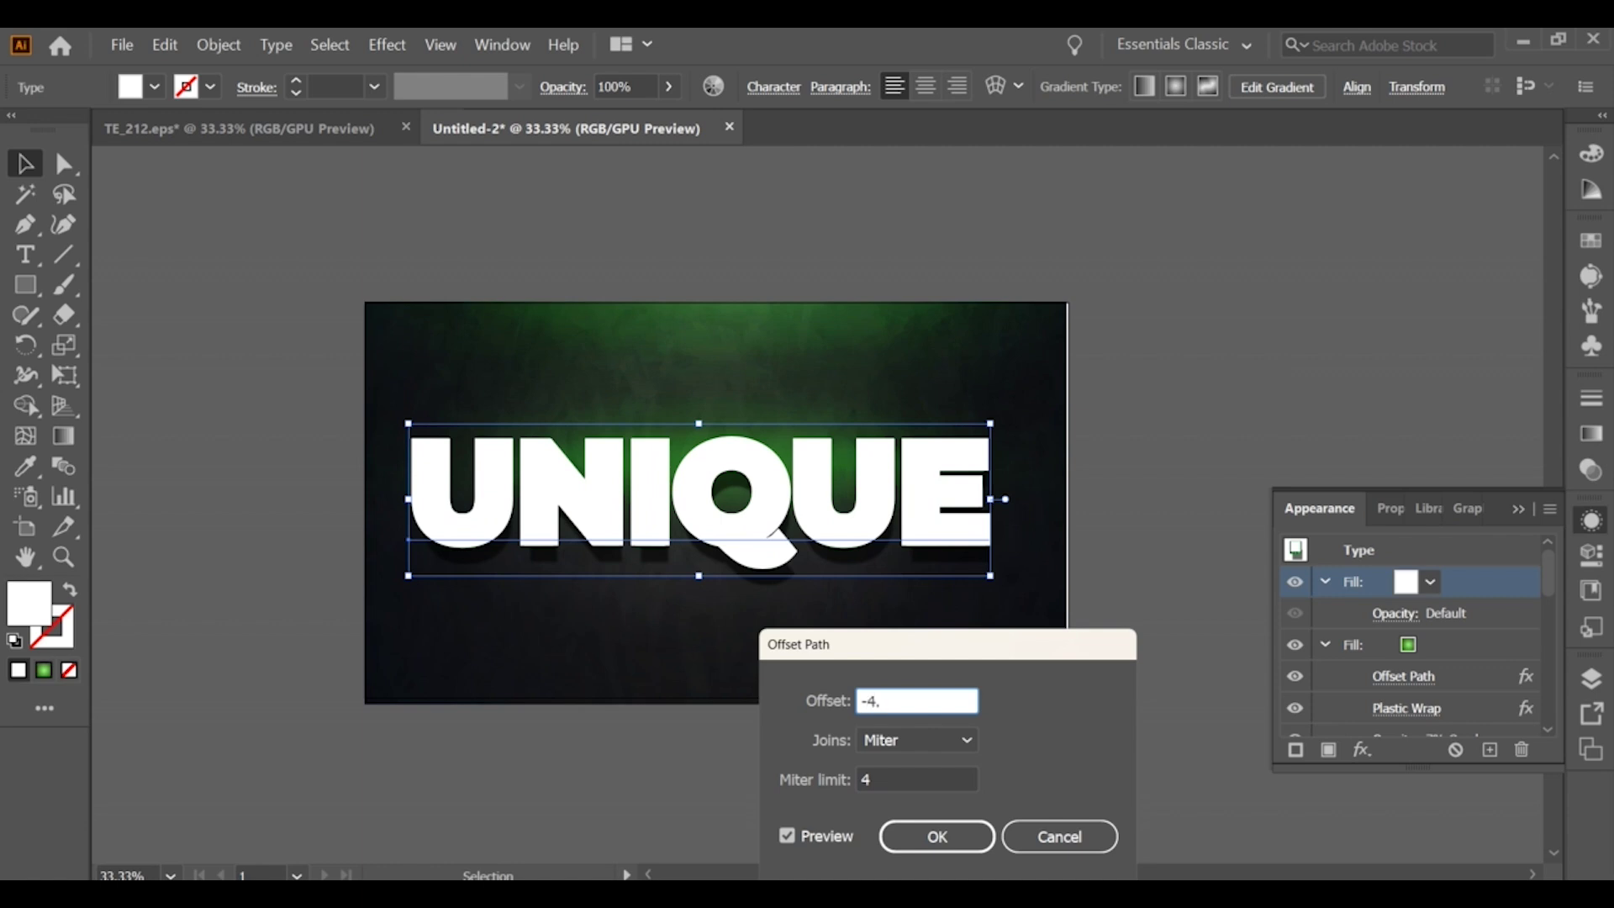
pyautogui.write('8025')
pyautogui.click(995, 837)
pyautogui.click(939, 836)
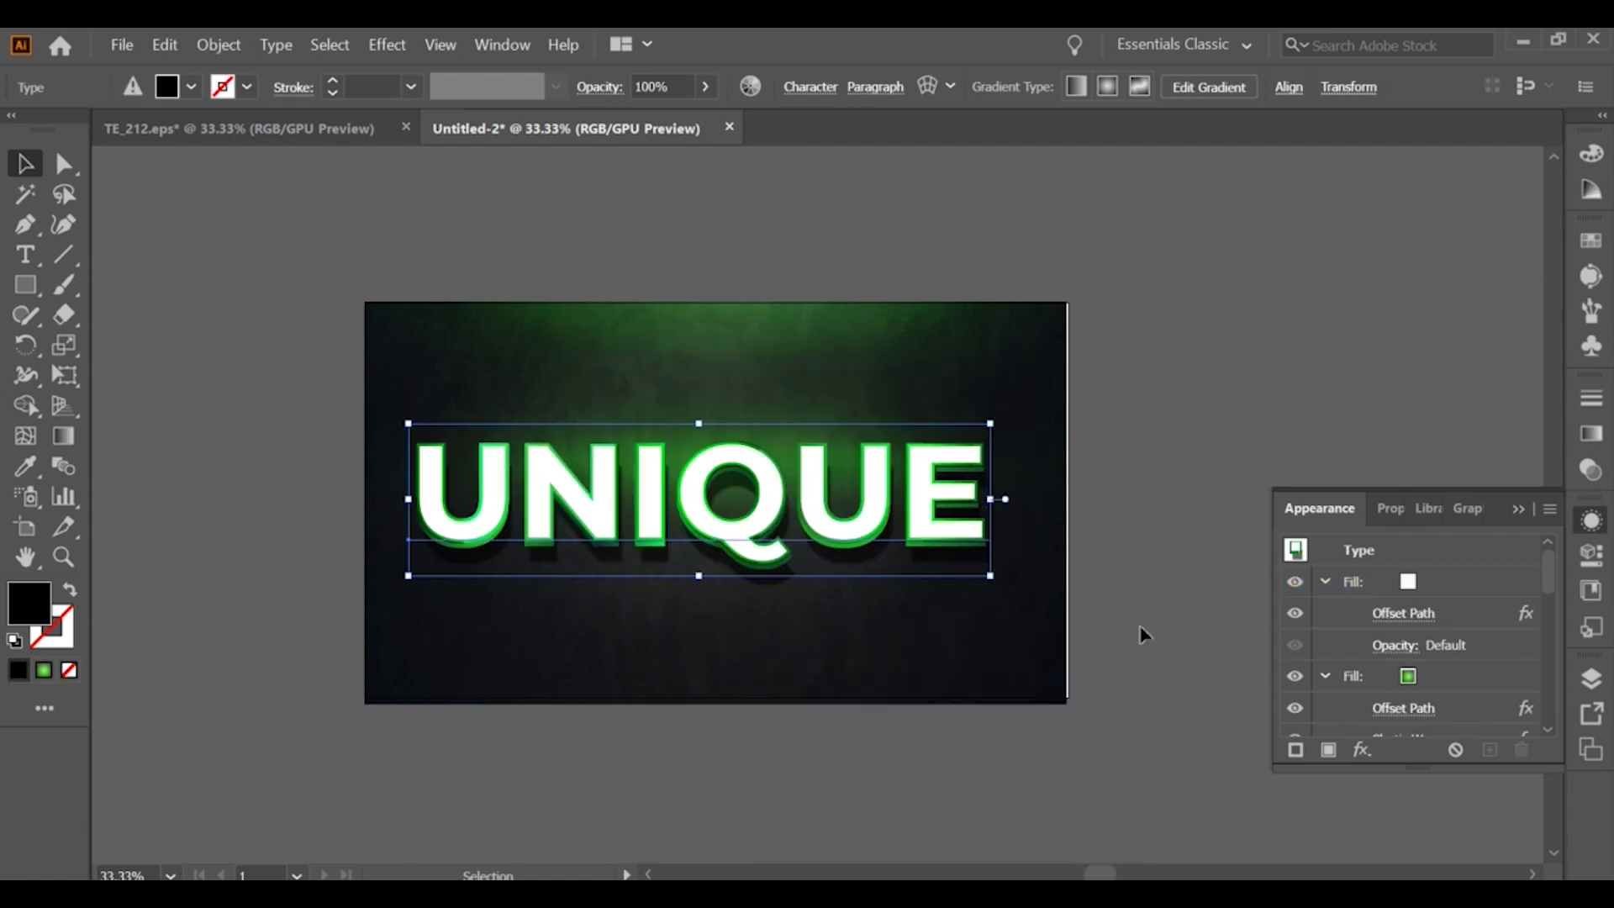
pyautogui.click(1362, 749)
pyautogui.click(1228, 407)
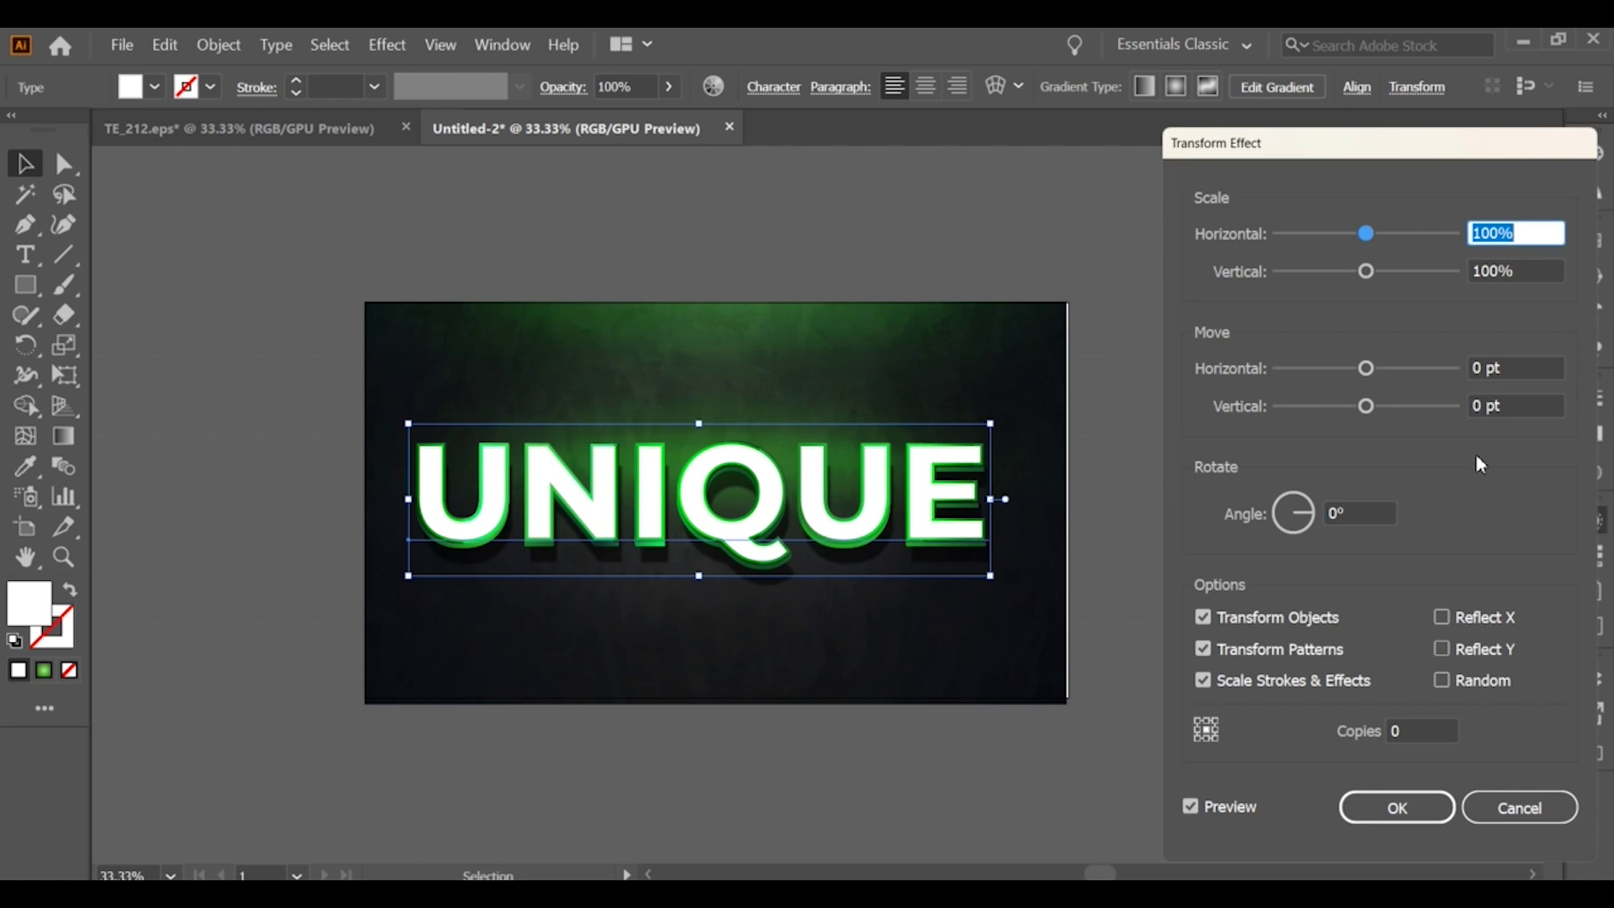
# Scale the white fill to 50% horizontal and vertical with a Transform effect.
pyautogui.write('50')
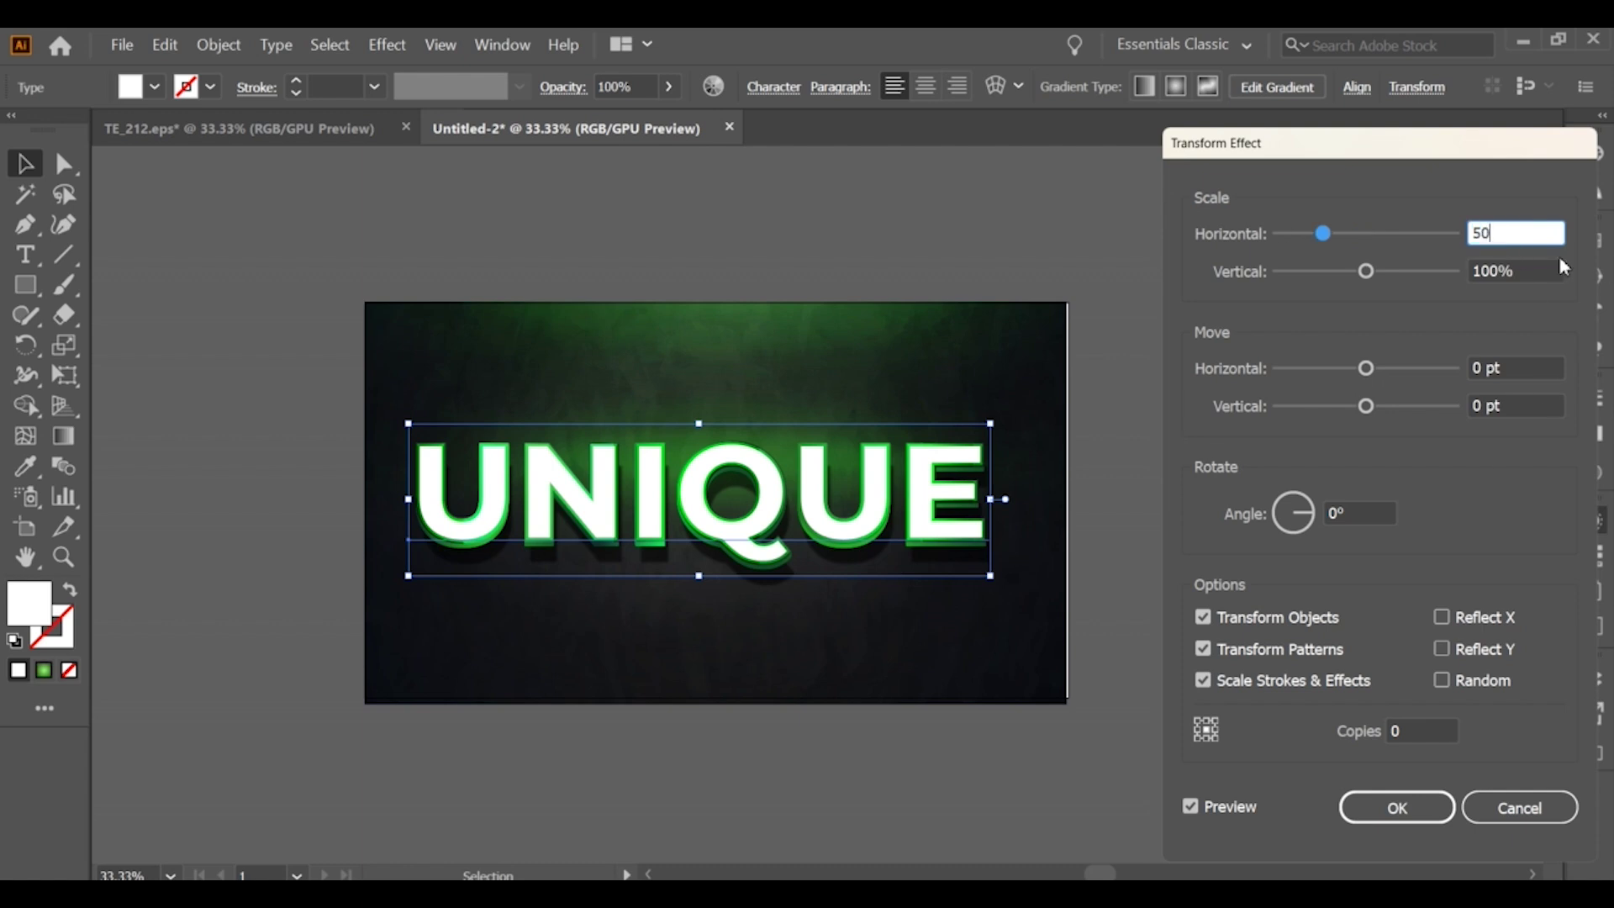
pyautogui.click(1495, 269)
pyautogui.write('50')
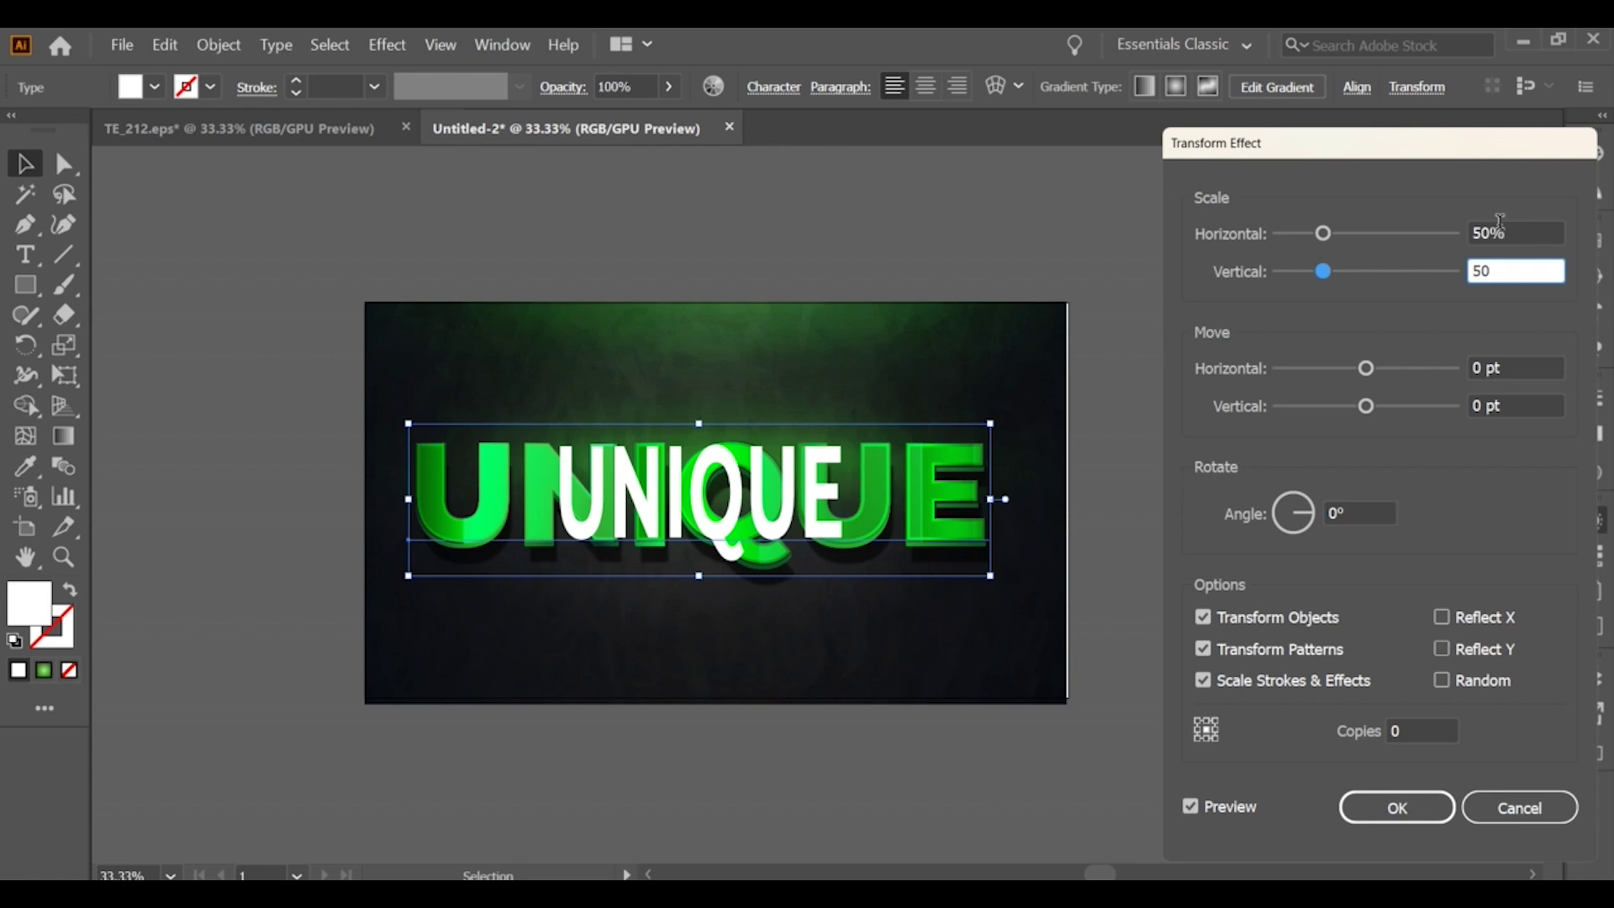
pyautogui.click(1402, 812)
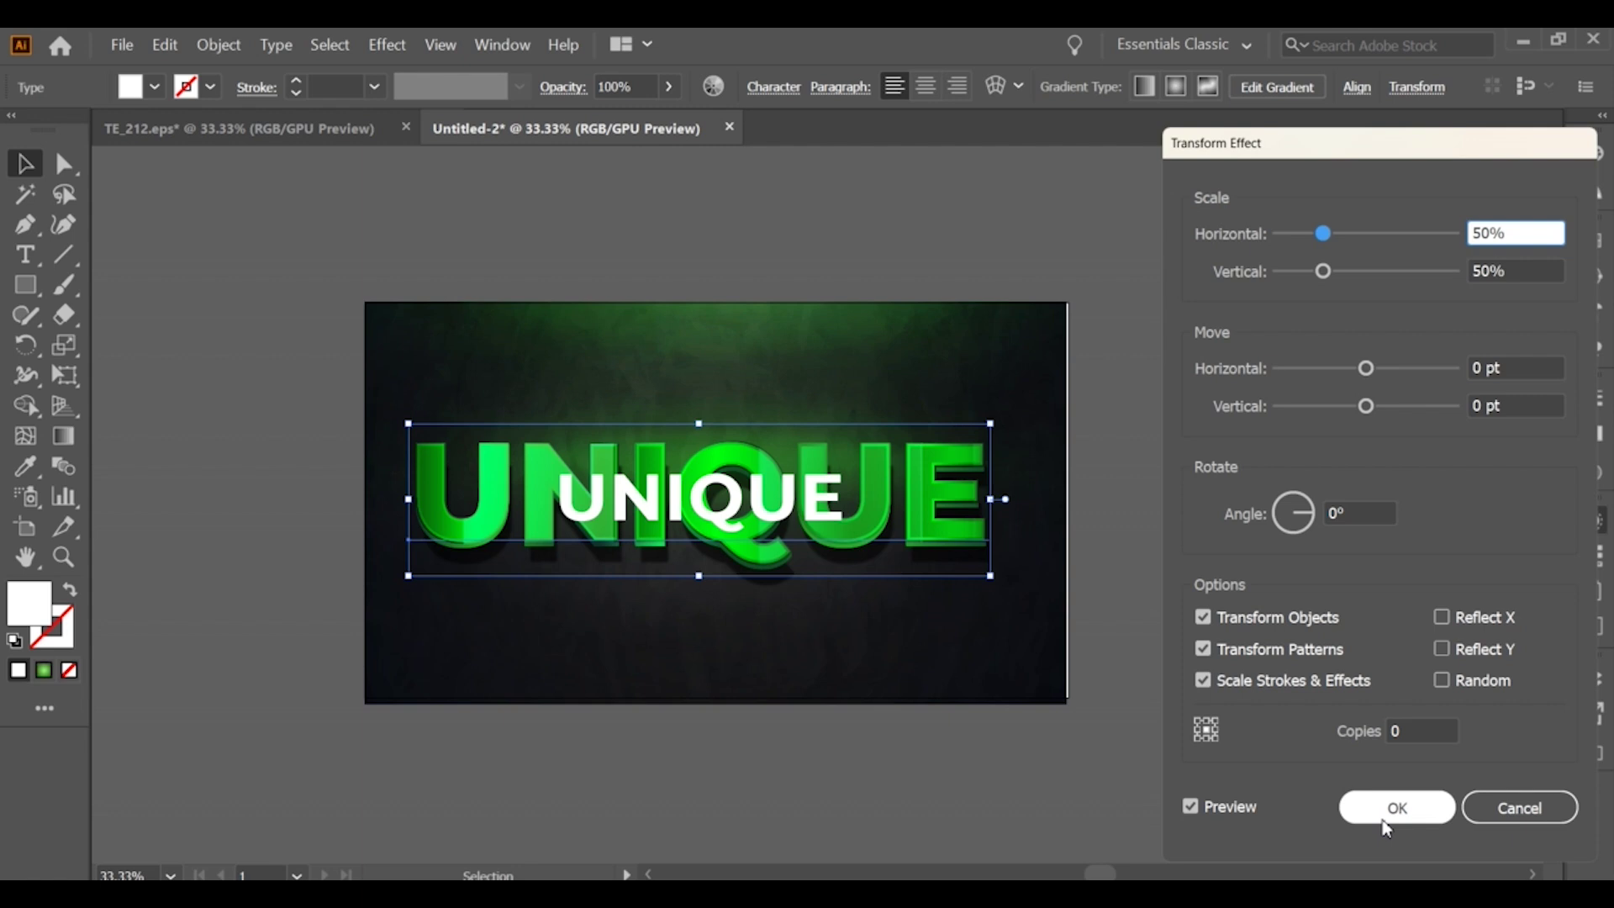
pyautogui.click(1396, 808)
pyautogui.click(1435, 592)
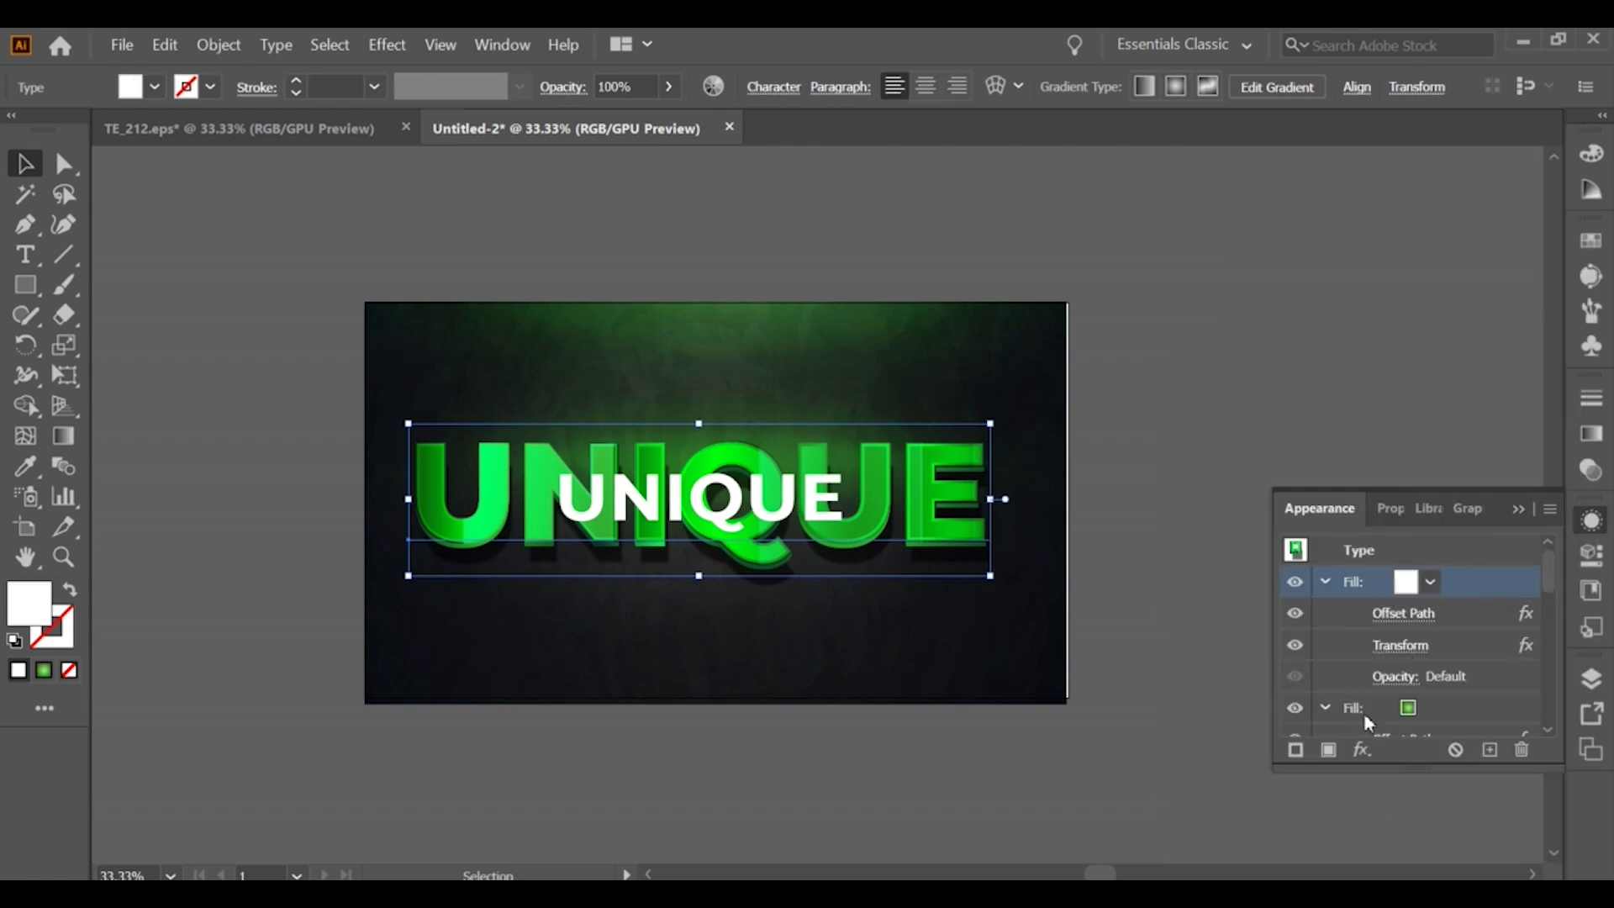
pyautogui.click(1362, 749)
pyautogui.moveTo(1420, 592)
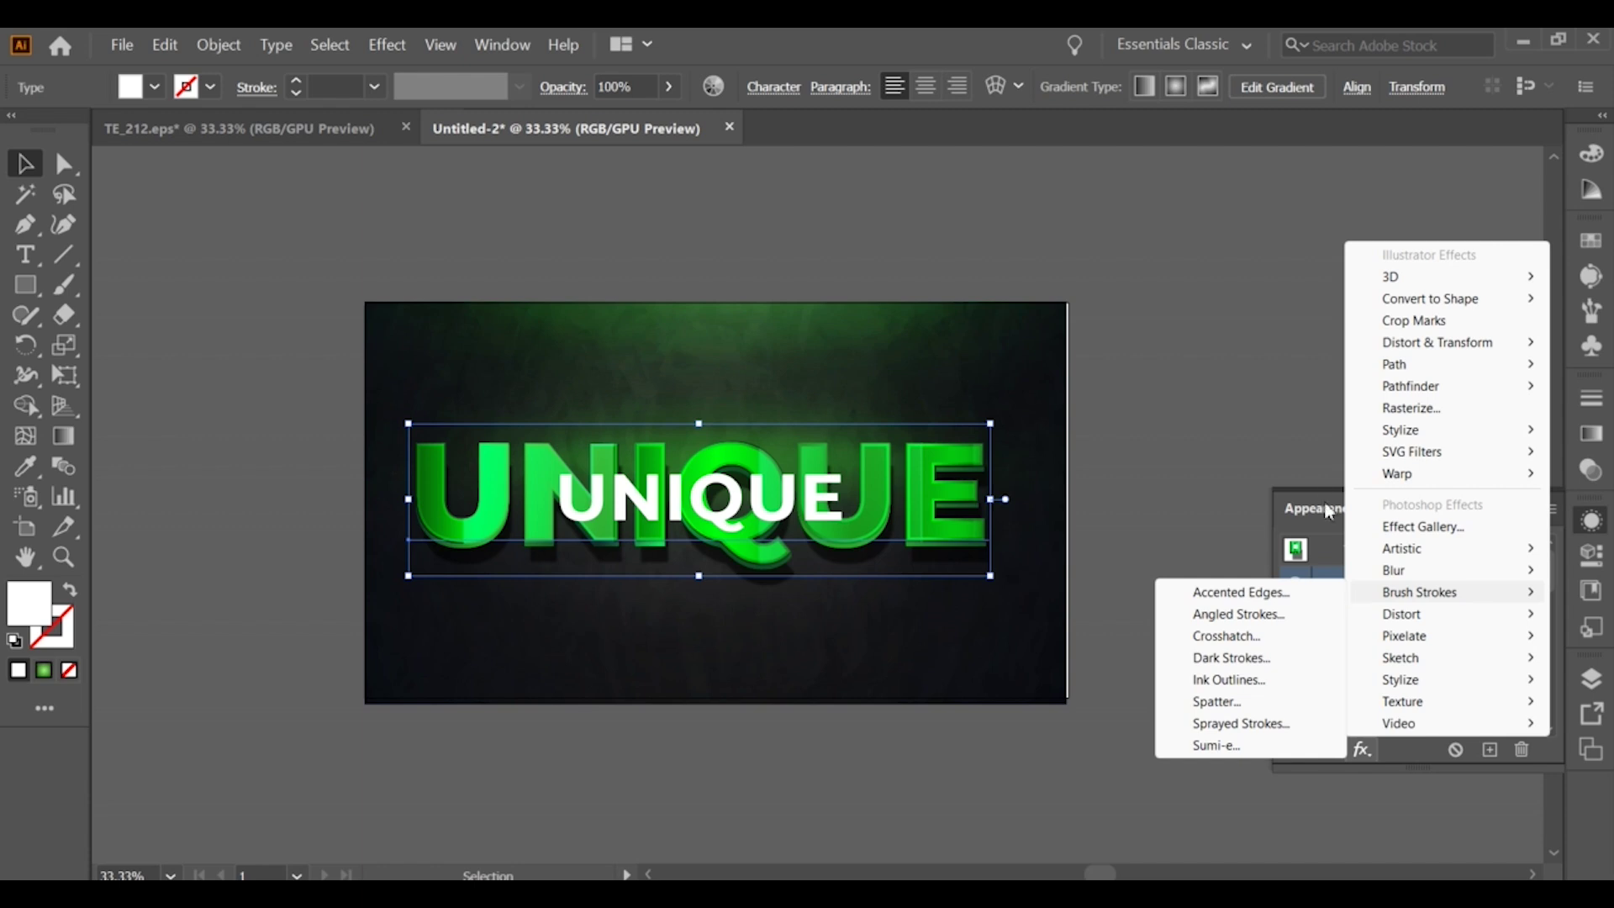
# Undo the 50% Transform scale and set the white fill to Soft Light blending.
pyautogui.click(1320, 477)
pyautogui.hotkey('ctrl', 'z')
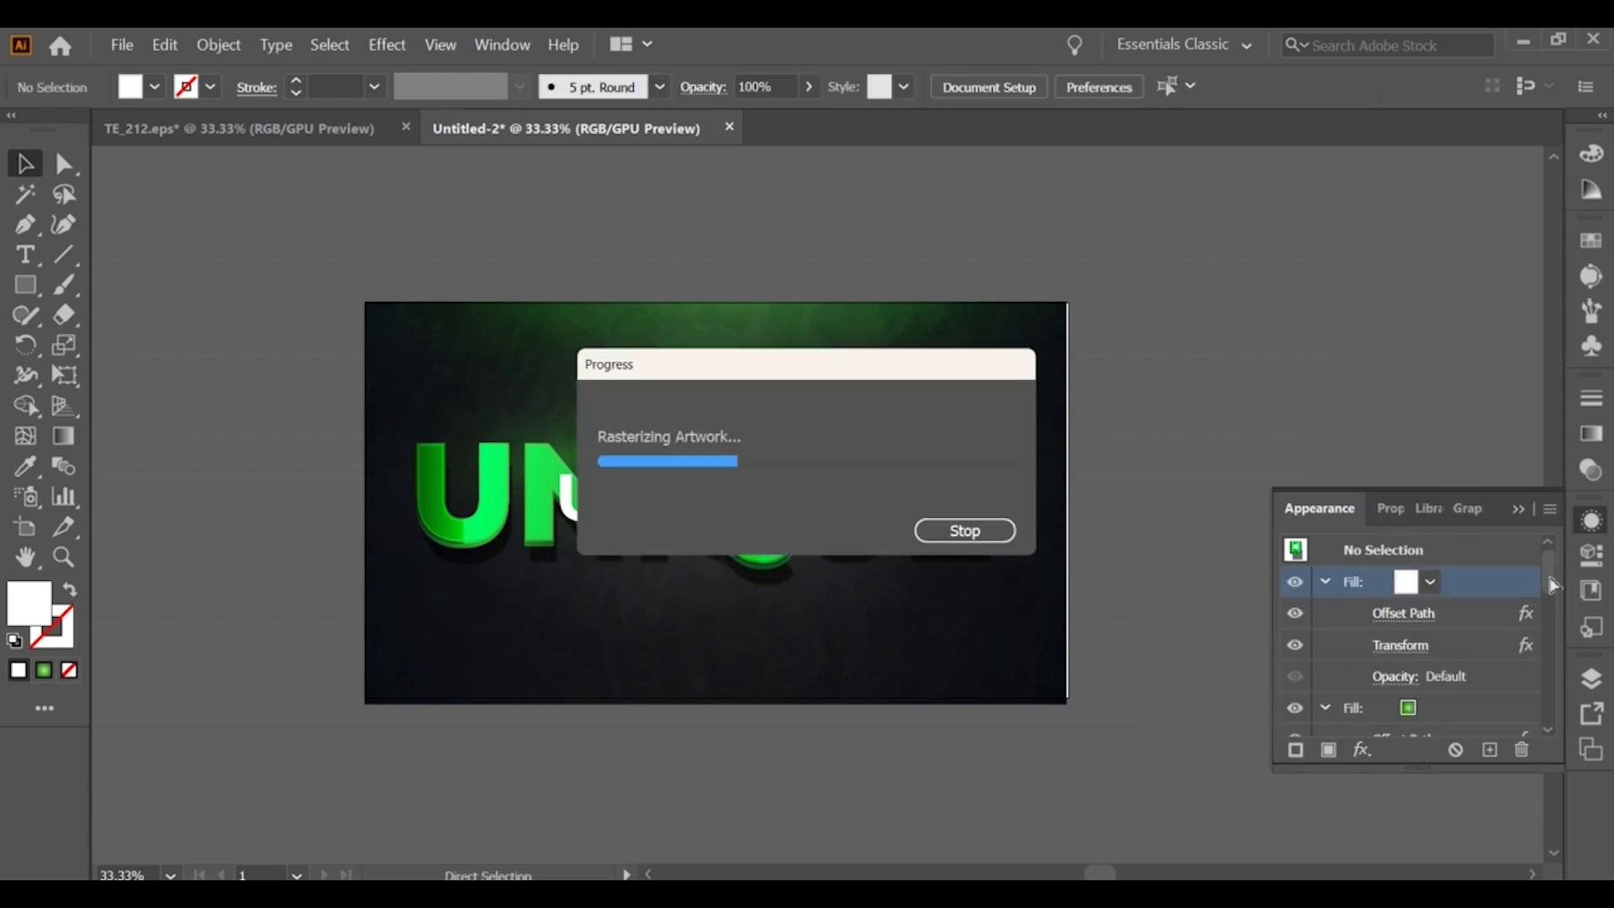
pyautogui.click(1361, 750)
pyautogui.click(1424, 643)
pyautogui.click(1238, 695)
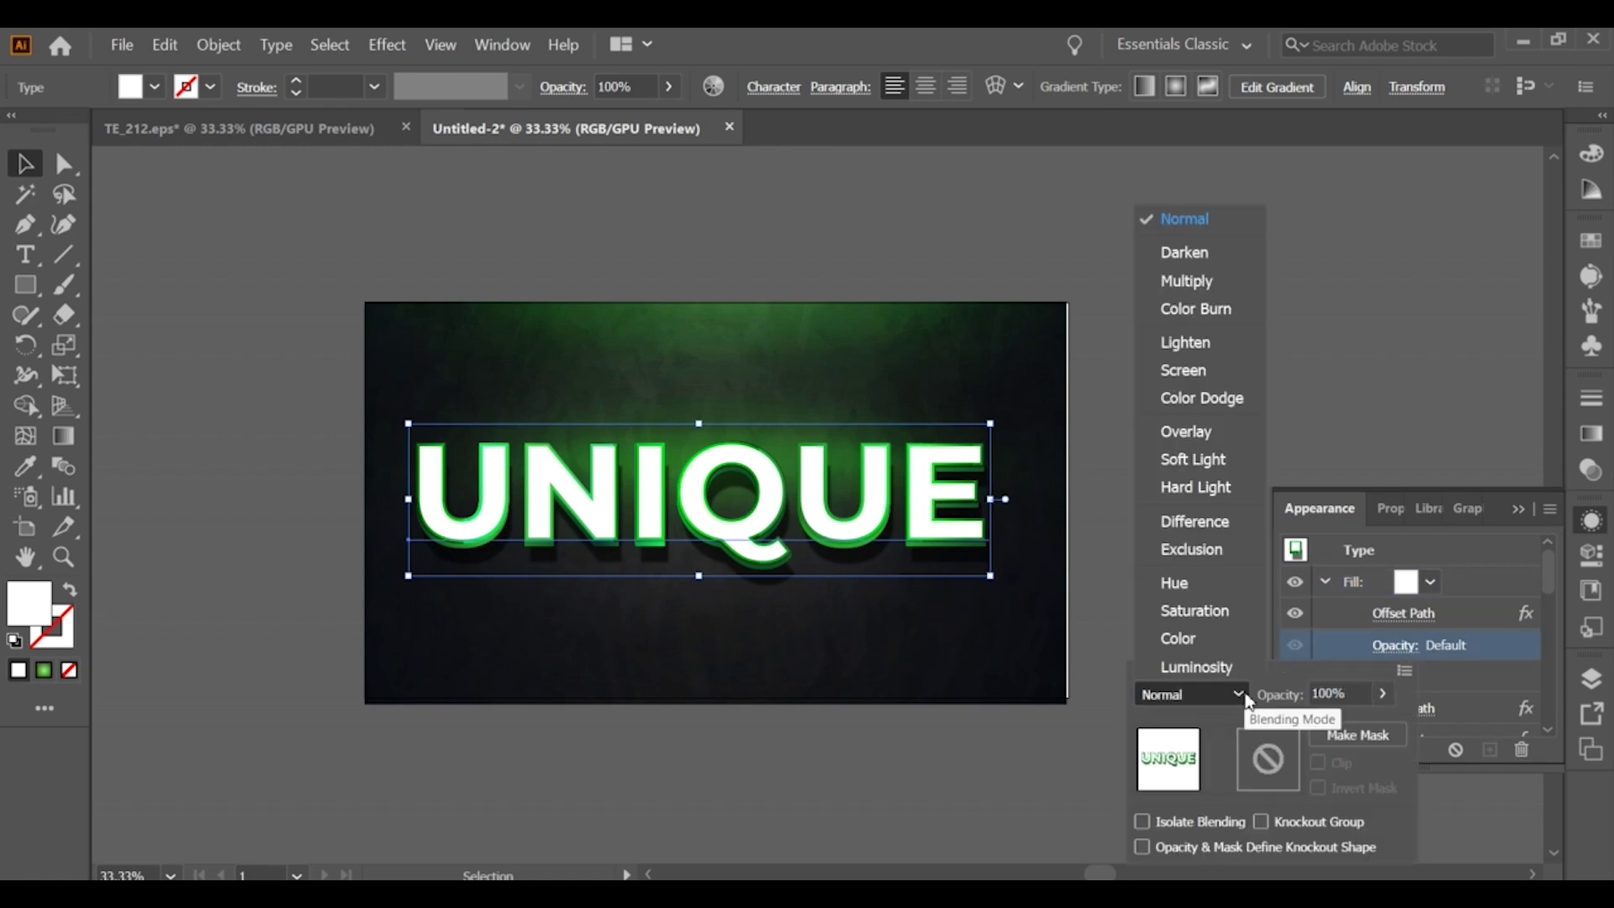
pyautogui.press('Escape')
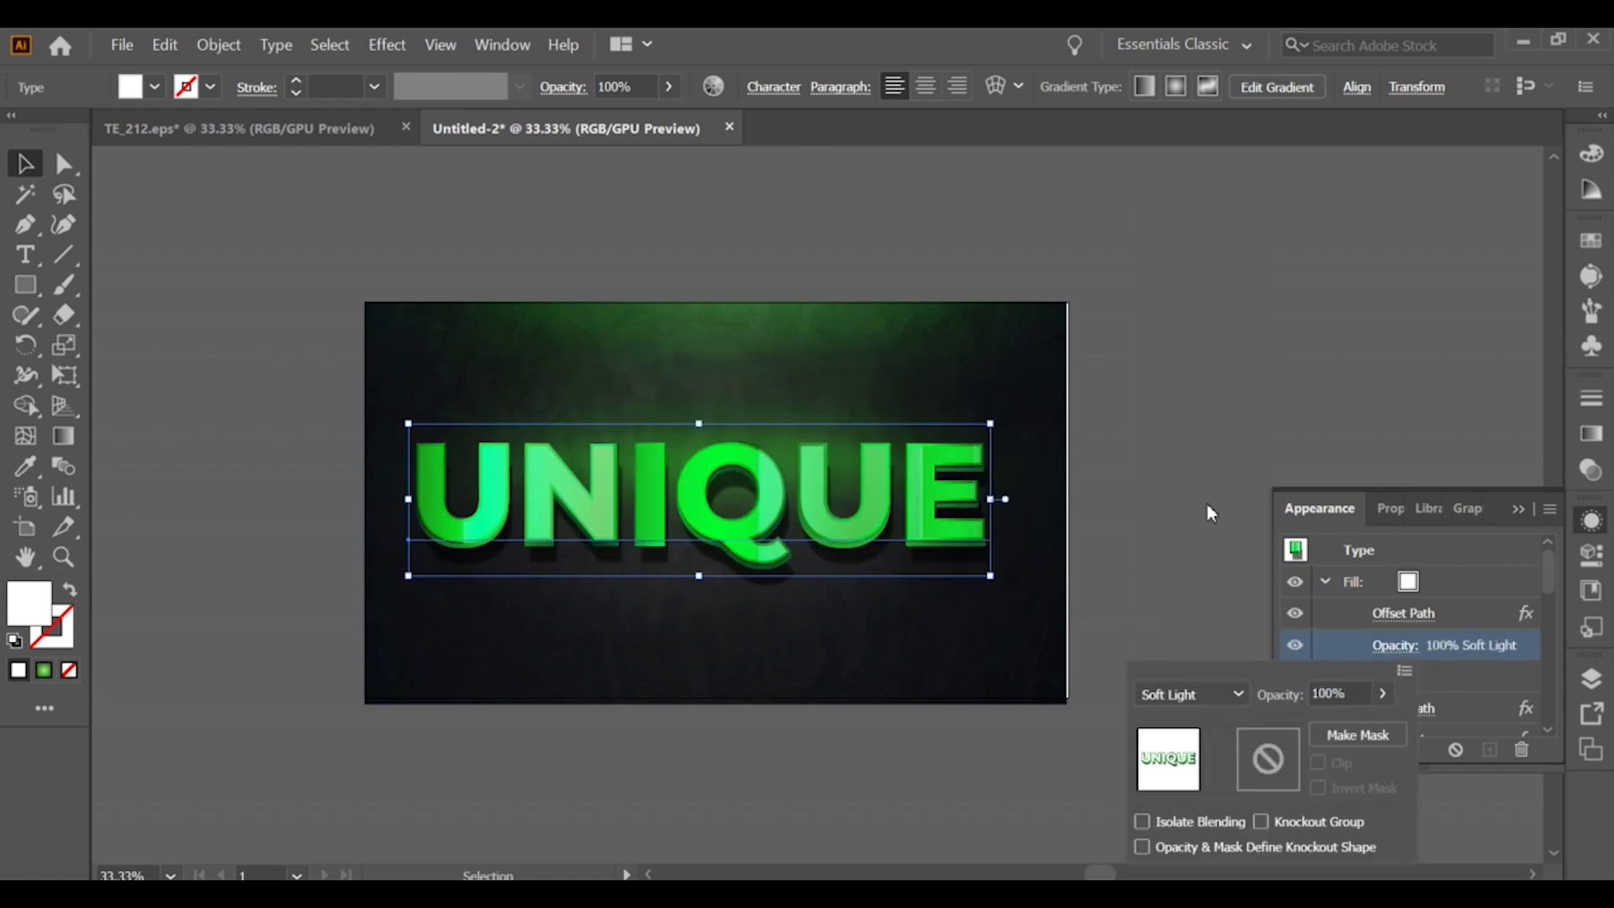
pyautogui.press('Escape')
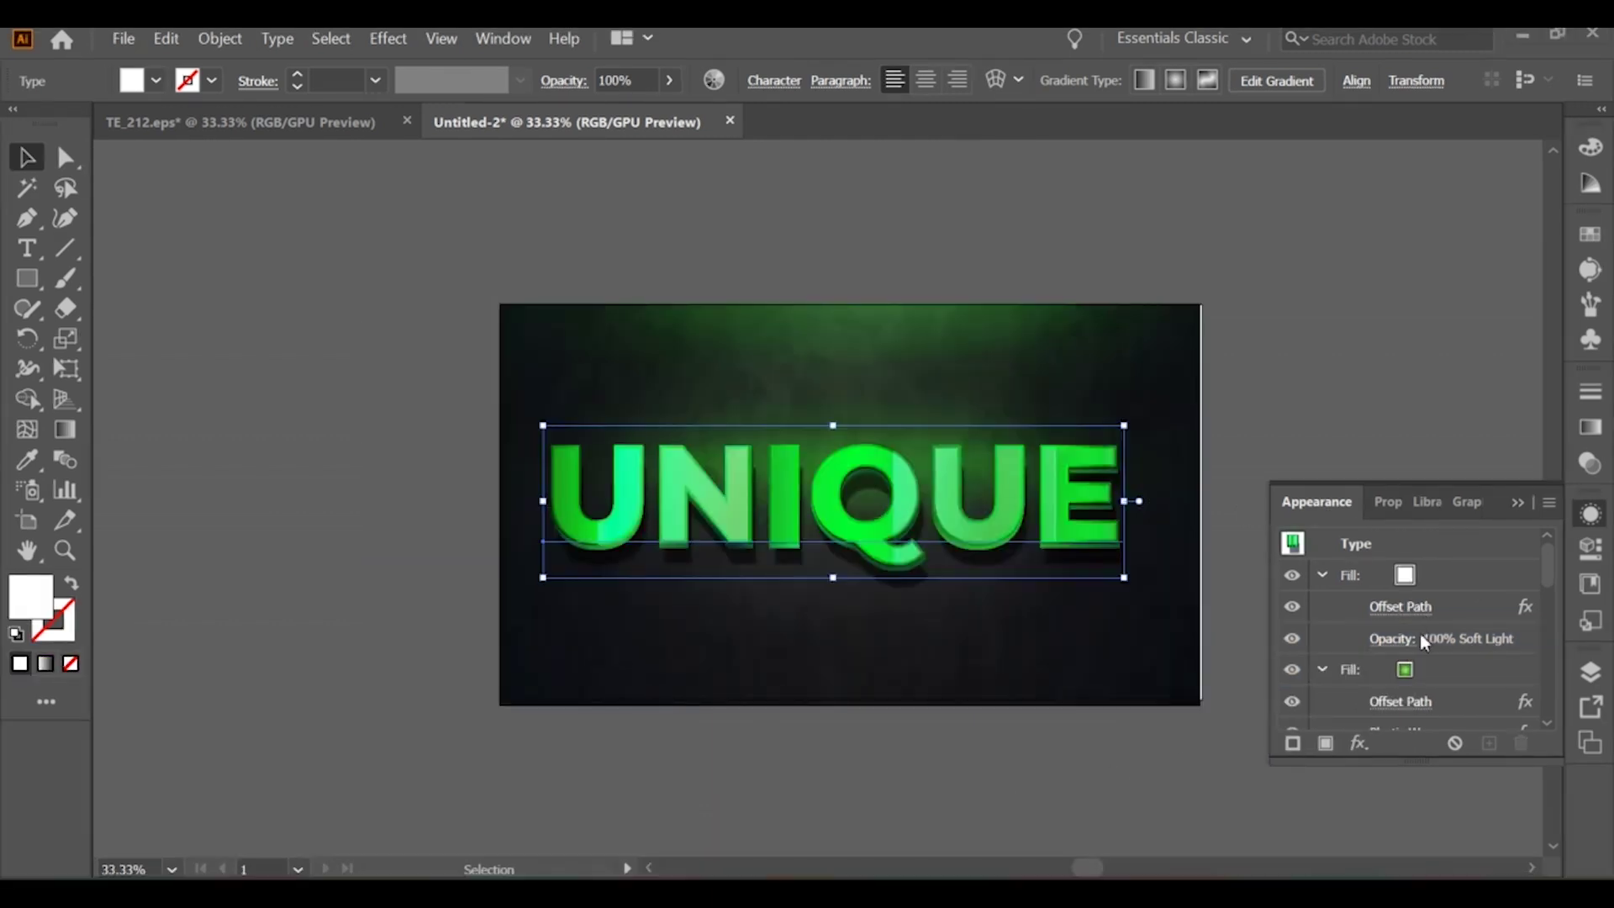
# Lower the white fill's opacity to 54%.
pyautogui.click(1442, 638)
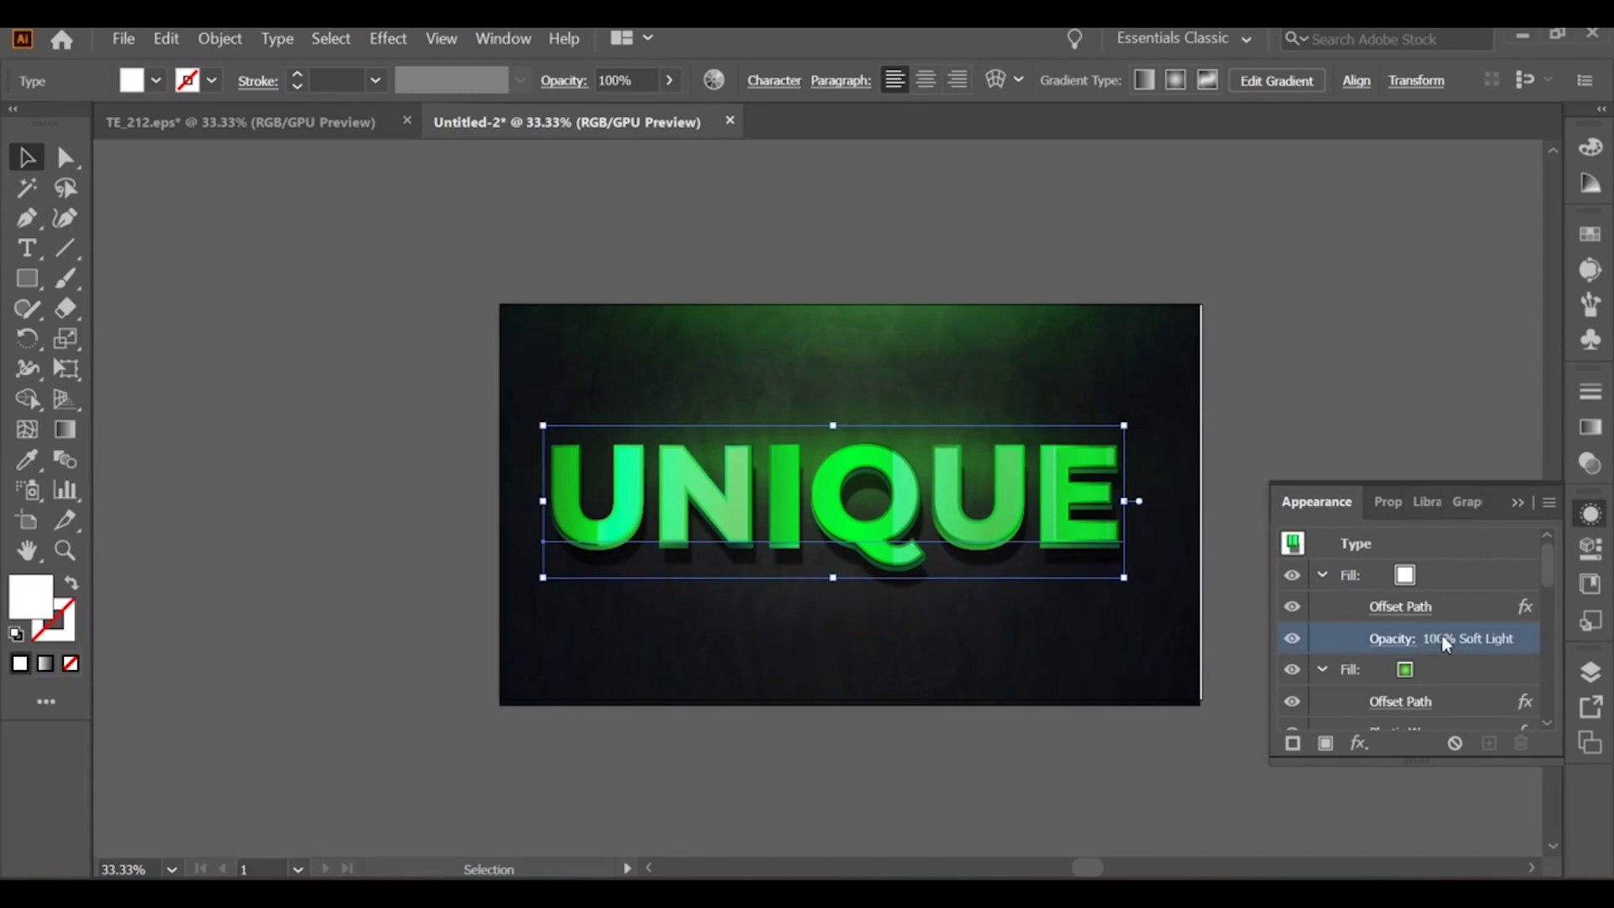
pyautogui.click(1396, 638)
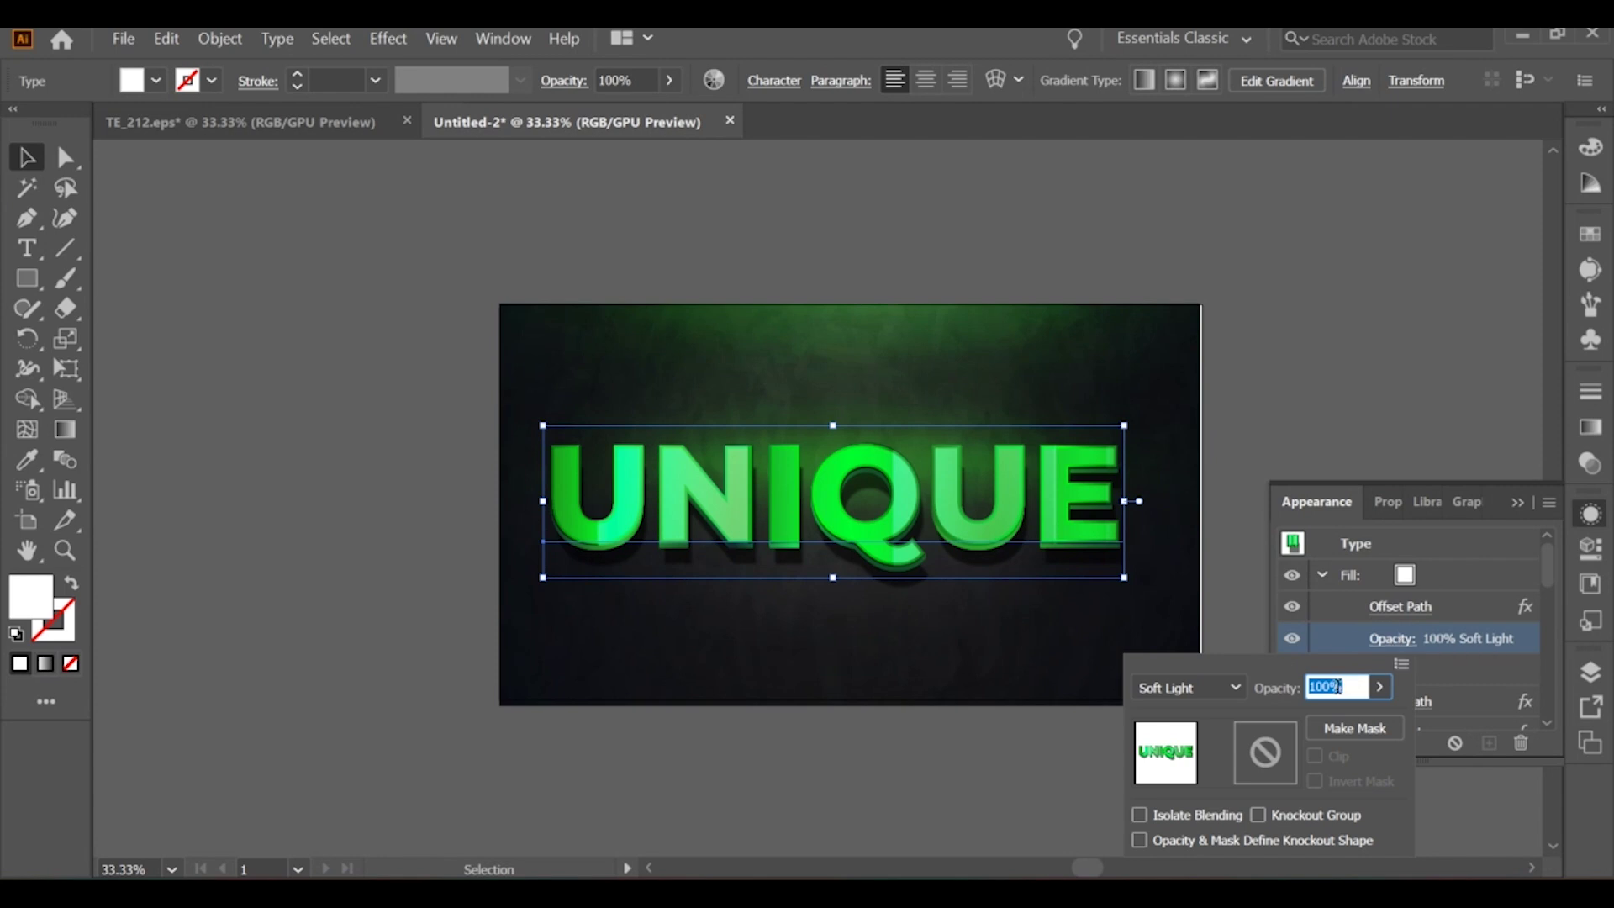
pyautogui.write('54')
pyautogui.click(1484, 686)
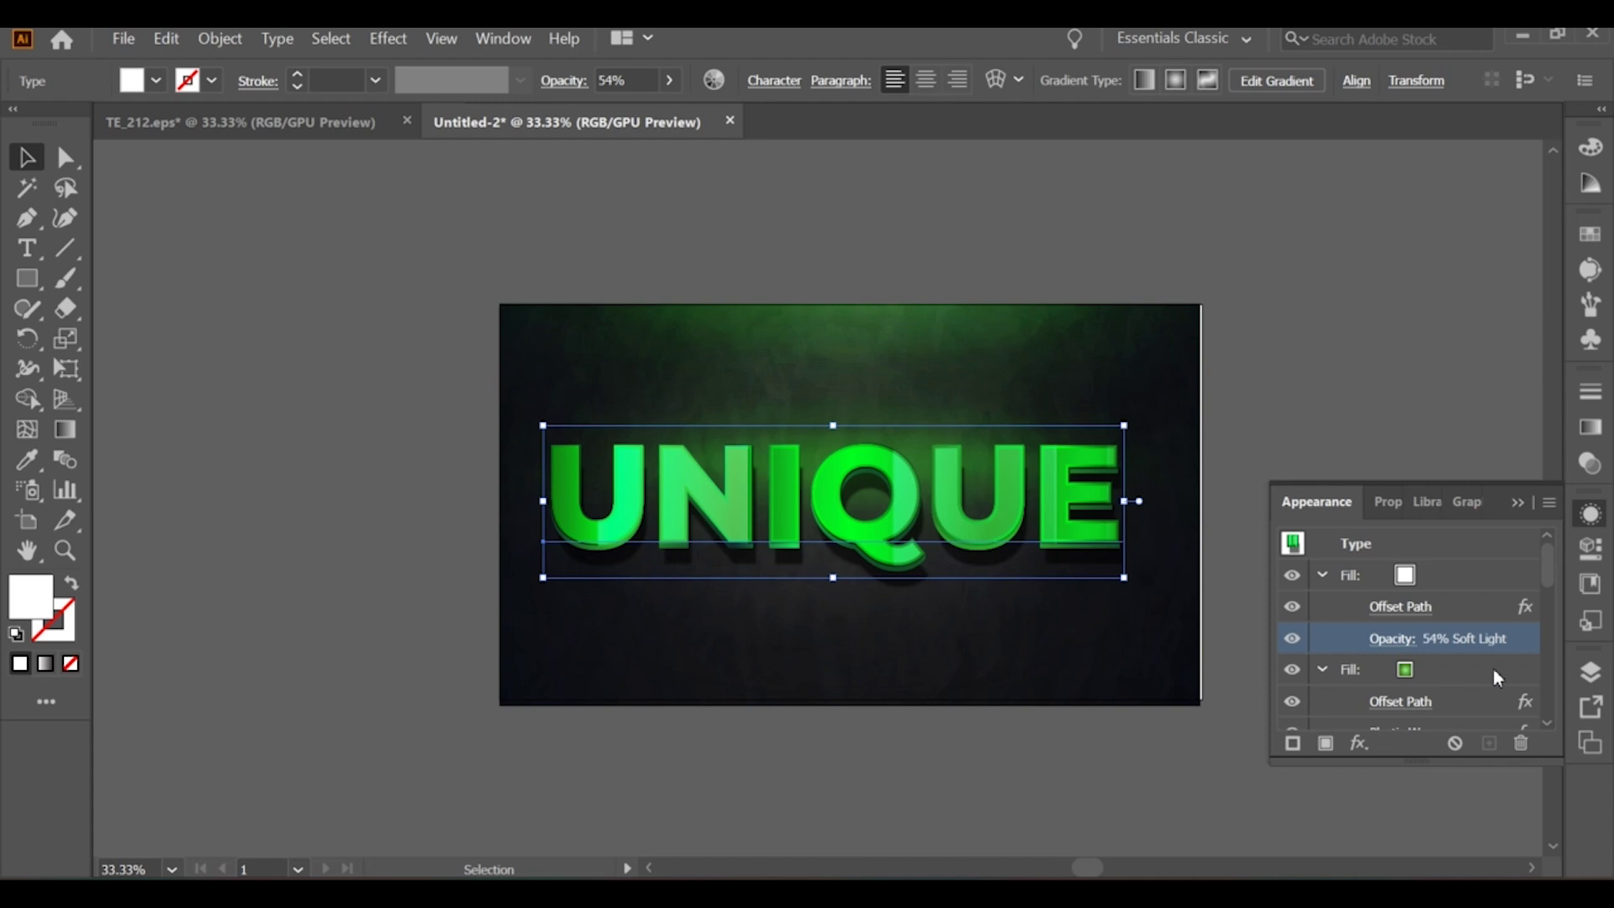
# Pan and zoom the view, close the Appearance panel and deselect UNIQUE.
pyautogui.press('space')
pyautogui.moveTo(1041, 561); pyautogui.dragTo(1033, 544)
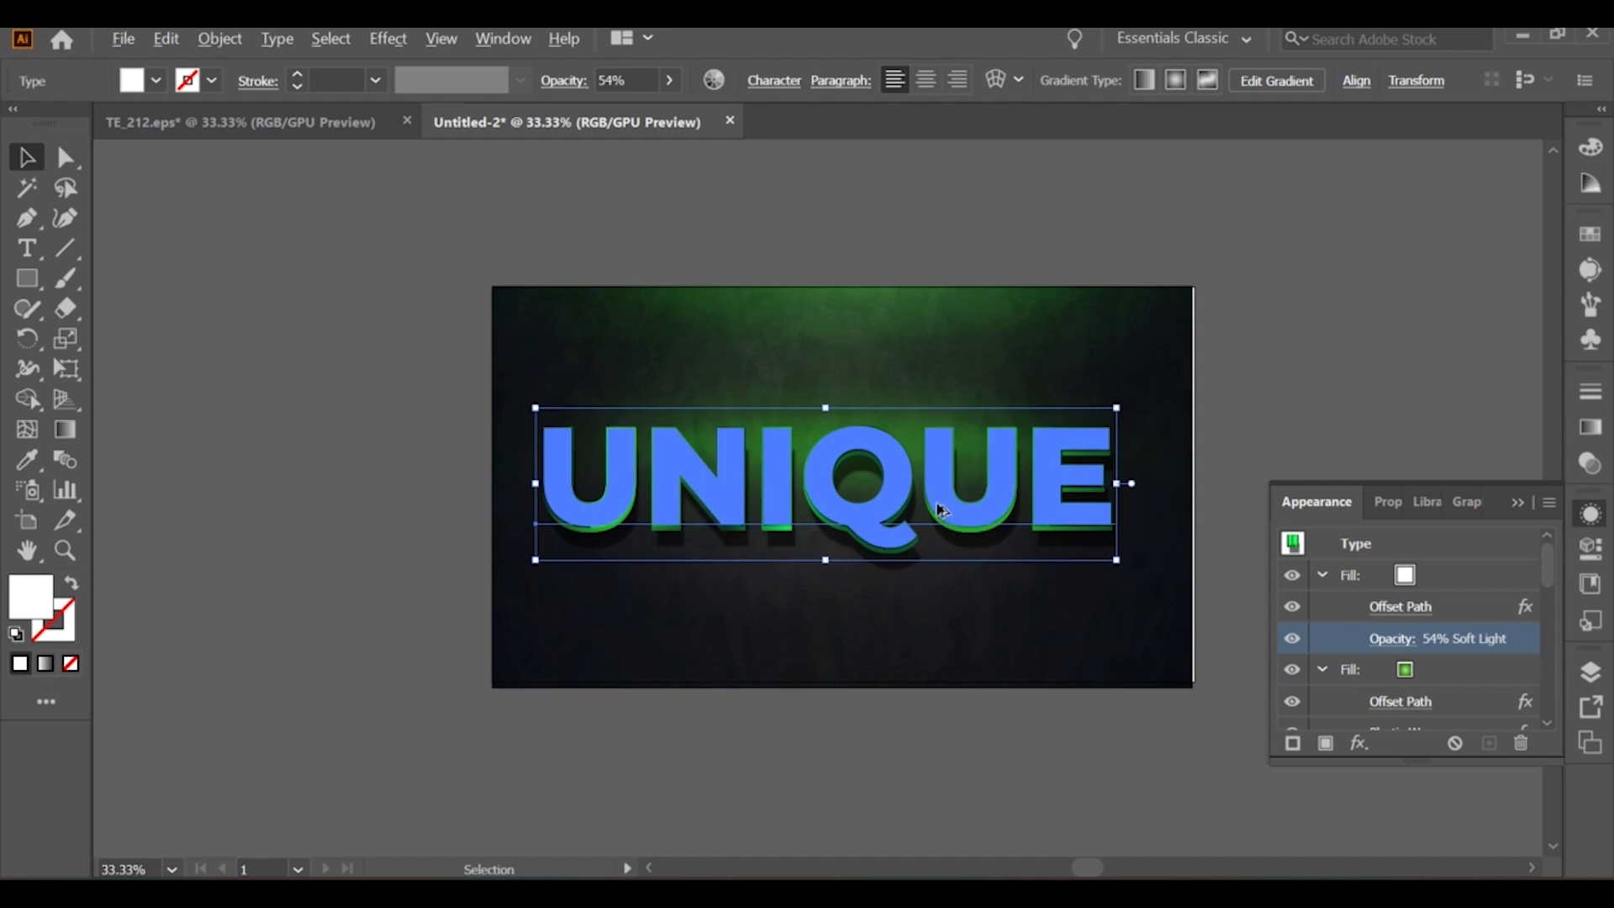
pyautogui.scroll(1, 940, 510)
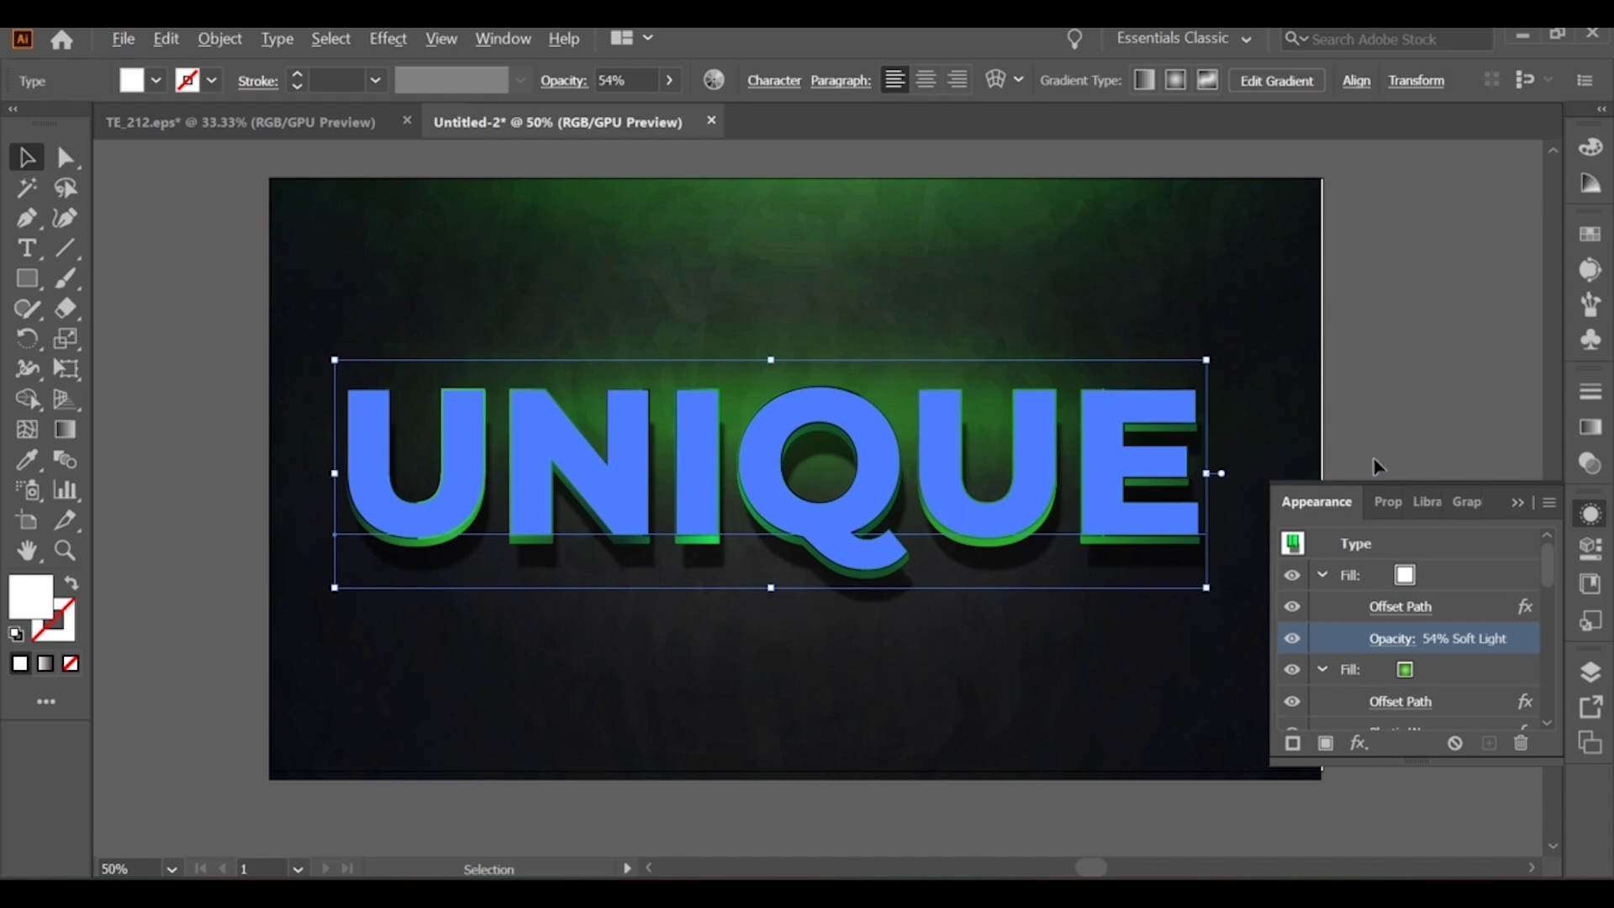
pyautogui.click(1519, 502)
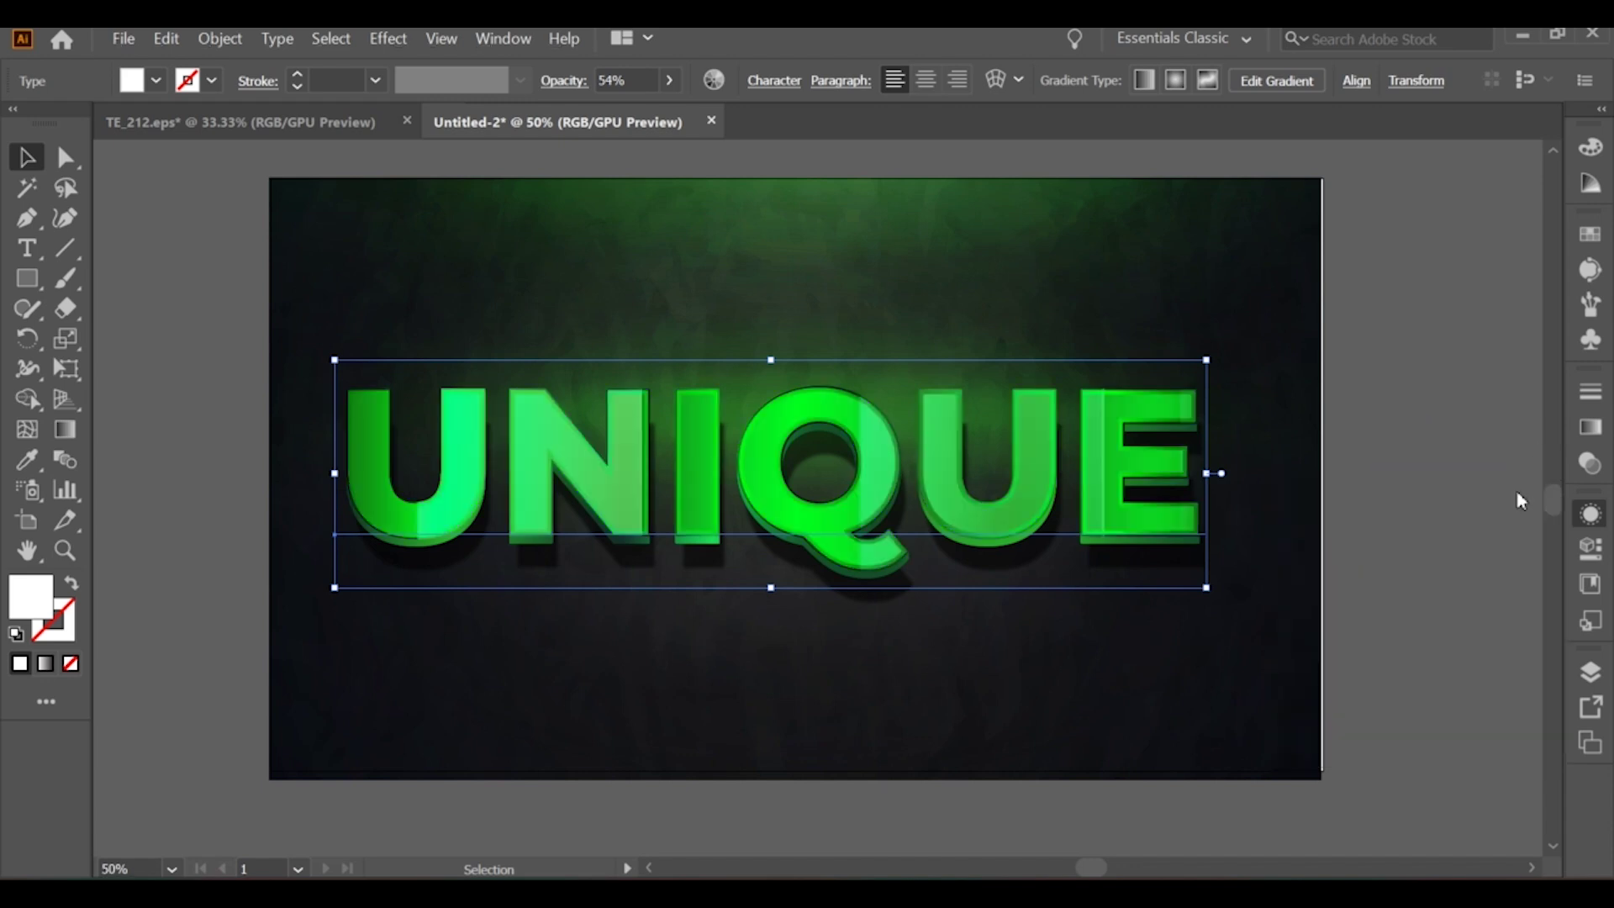
pyautogui.click(1450, 451)
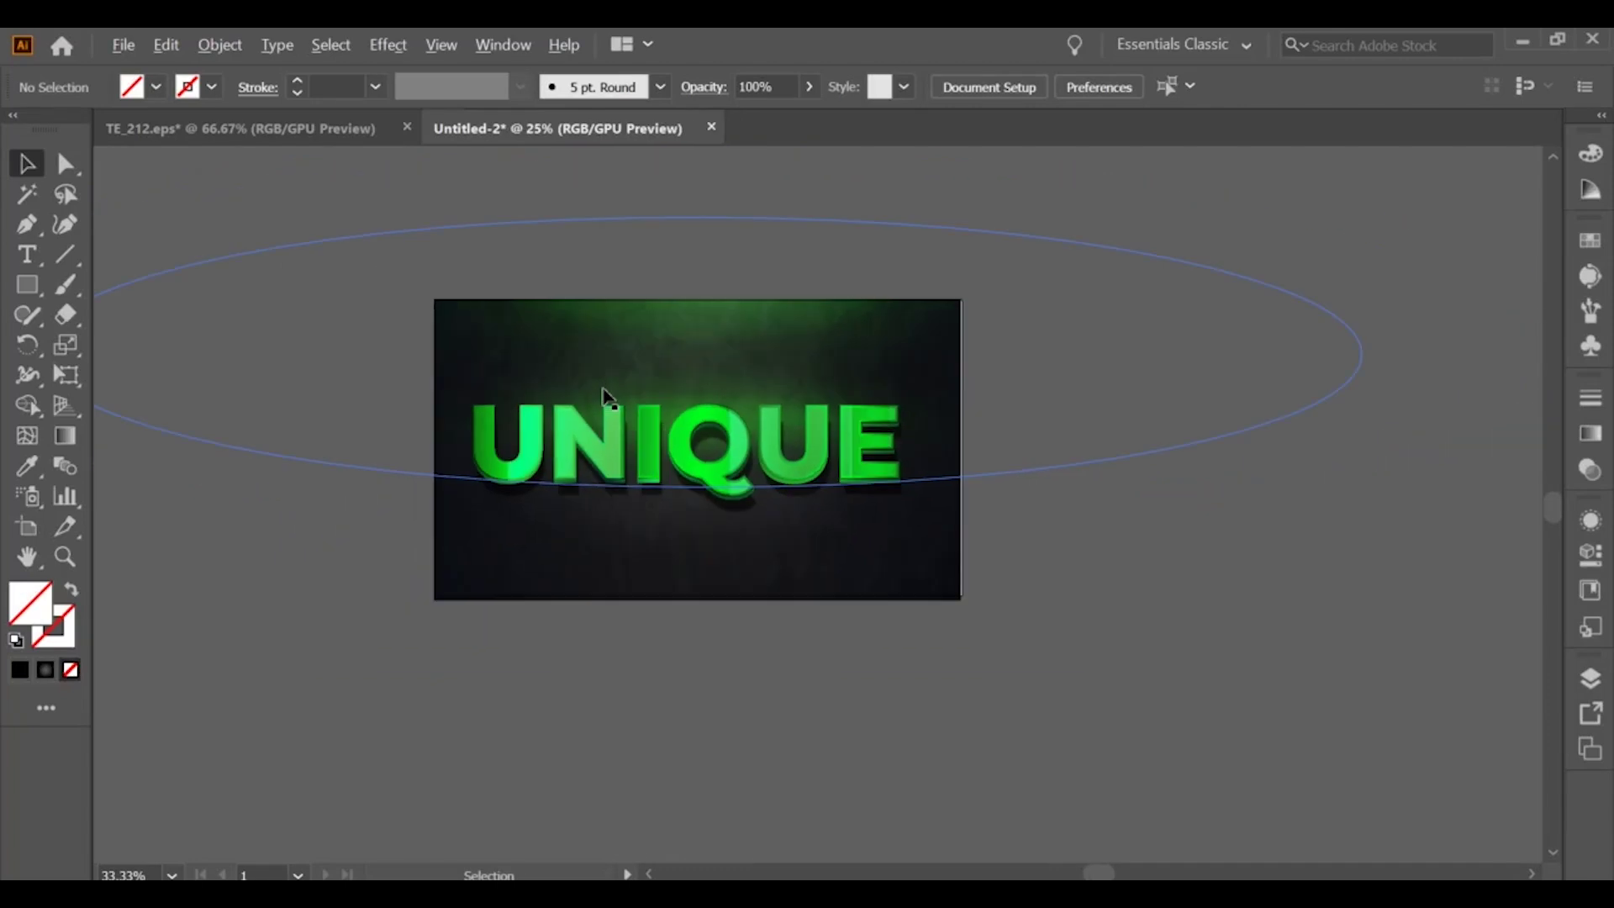
# Move the blurry green glow group to the artboard's top and enlarge it.
pyautogui.moveTo(731, 253)
pyautogui.mouseDown()
pyautogui.moveTo(702, 545)
pyautogui.moveTo(835, 574)
pyautogui.moveTo(831, 561)
pyautogui.mouseUp()
pyautogui.scroll(1, 703, 542)
pyautogui.keyDown('shift'); pyautogui.click(956, 595); pyautogui.keyUp('shift')
pyautogui.click(909, 577)
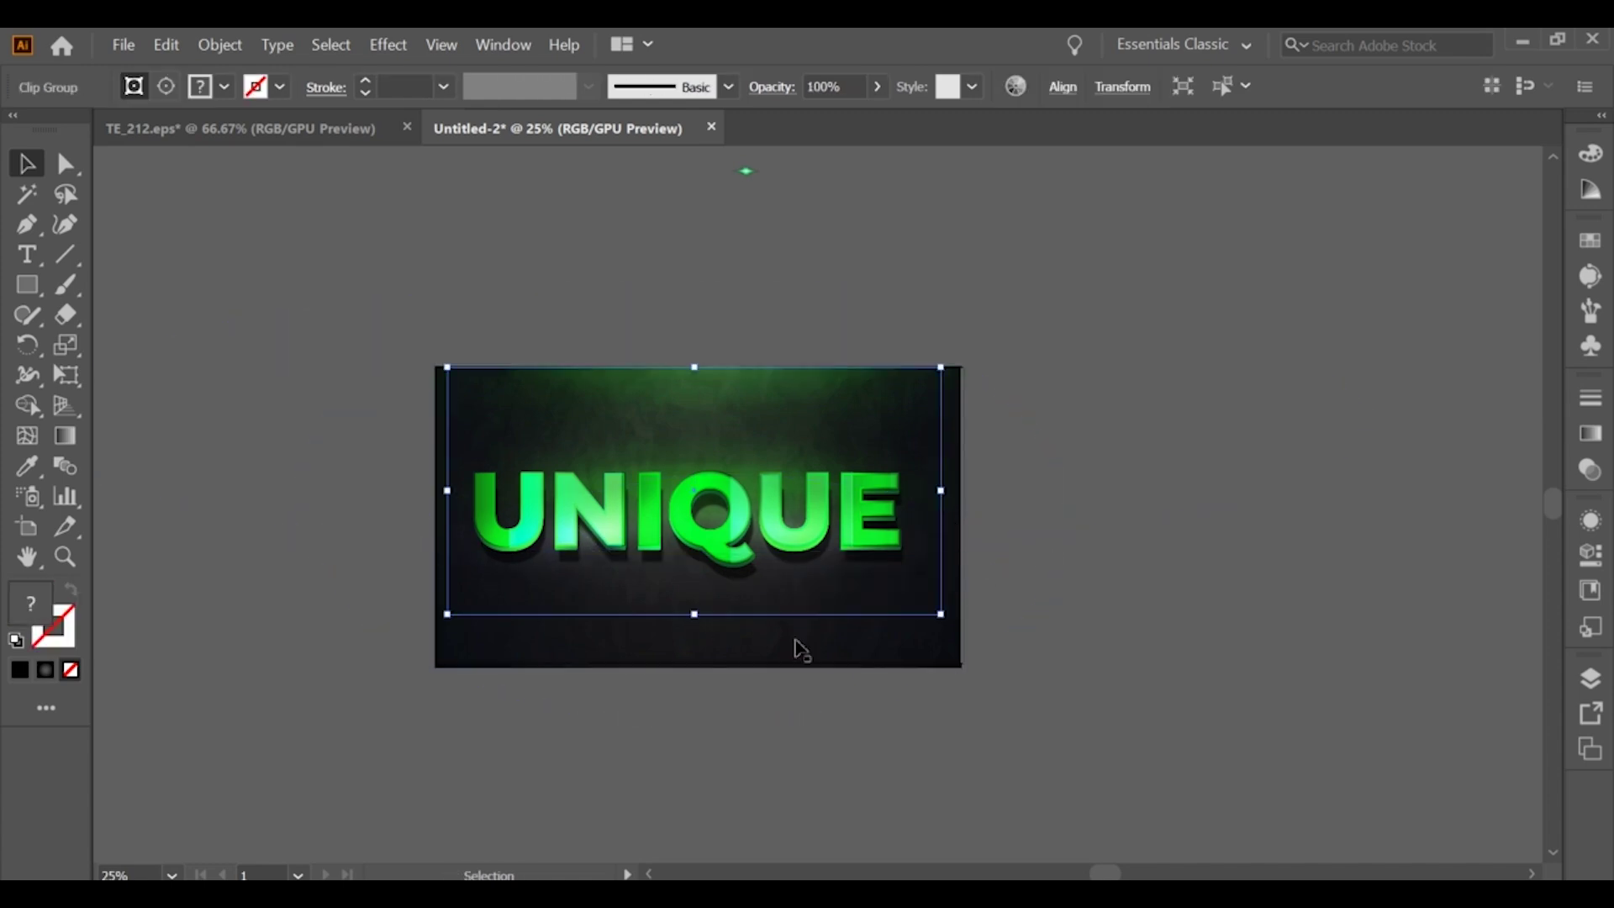
pyautogui.moveTo(694, 619); pyautogui.dragTo(694, 660)
pyautogui.moveTo(815, 588); pyautogui.dragTo(811, 566)
pyautogui.click(1177, 598)
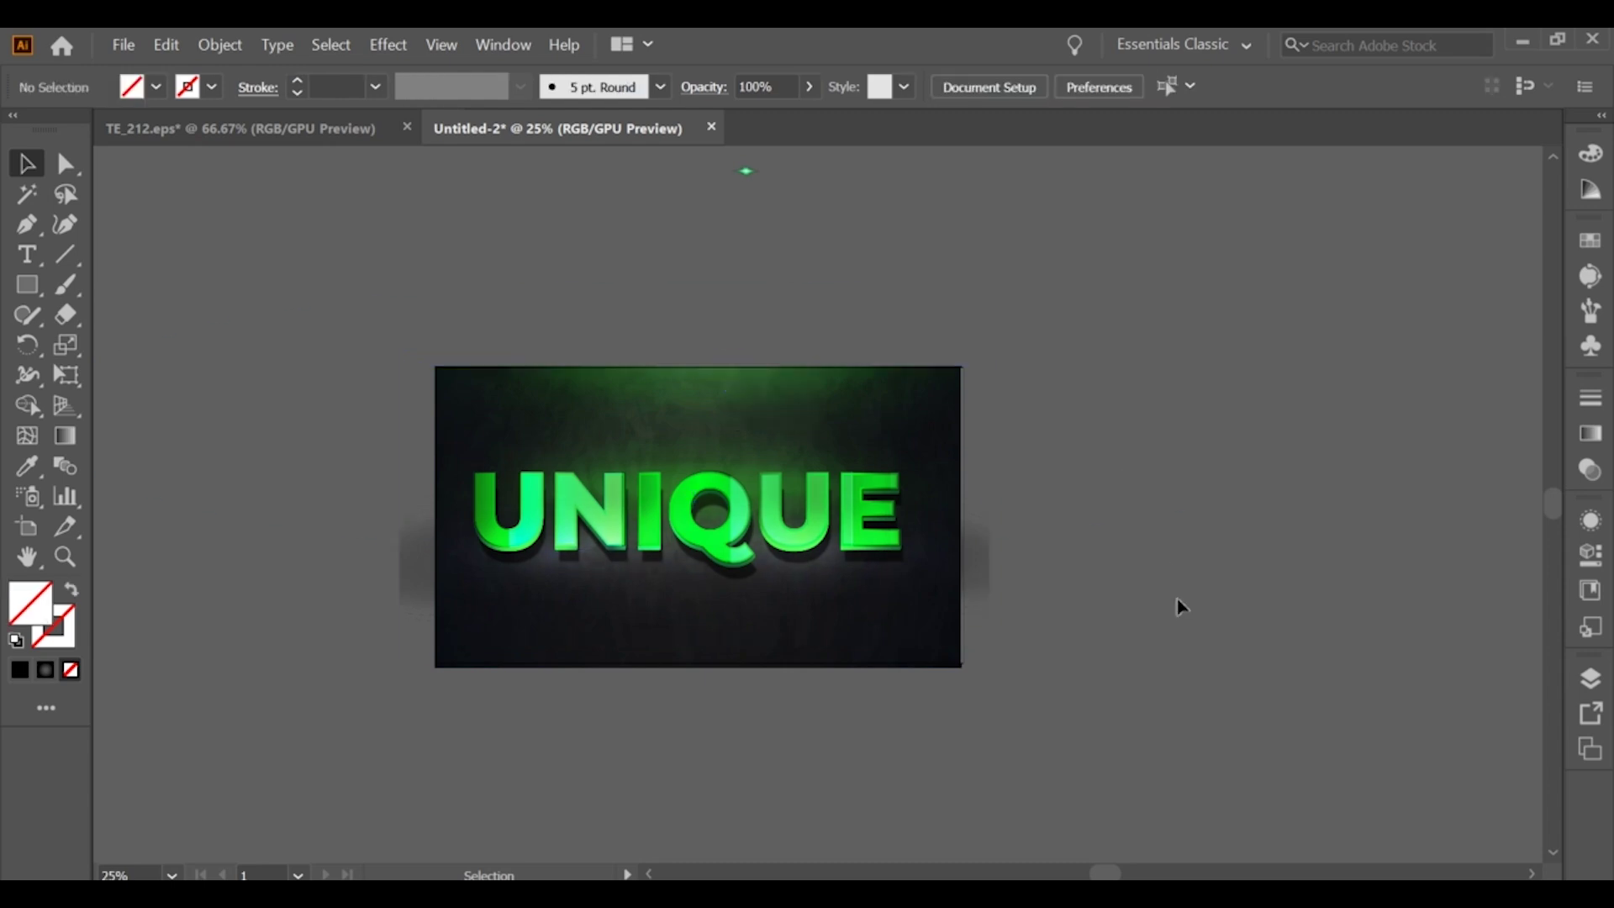
# Place sparkle highlights on the U, N and I, and resize those on the E and Q.
pyautogui.moveTo(634, 403); pyautogui.dragTo(837, 601)
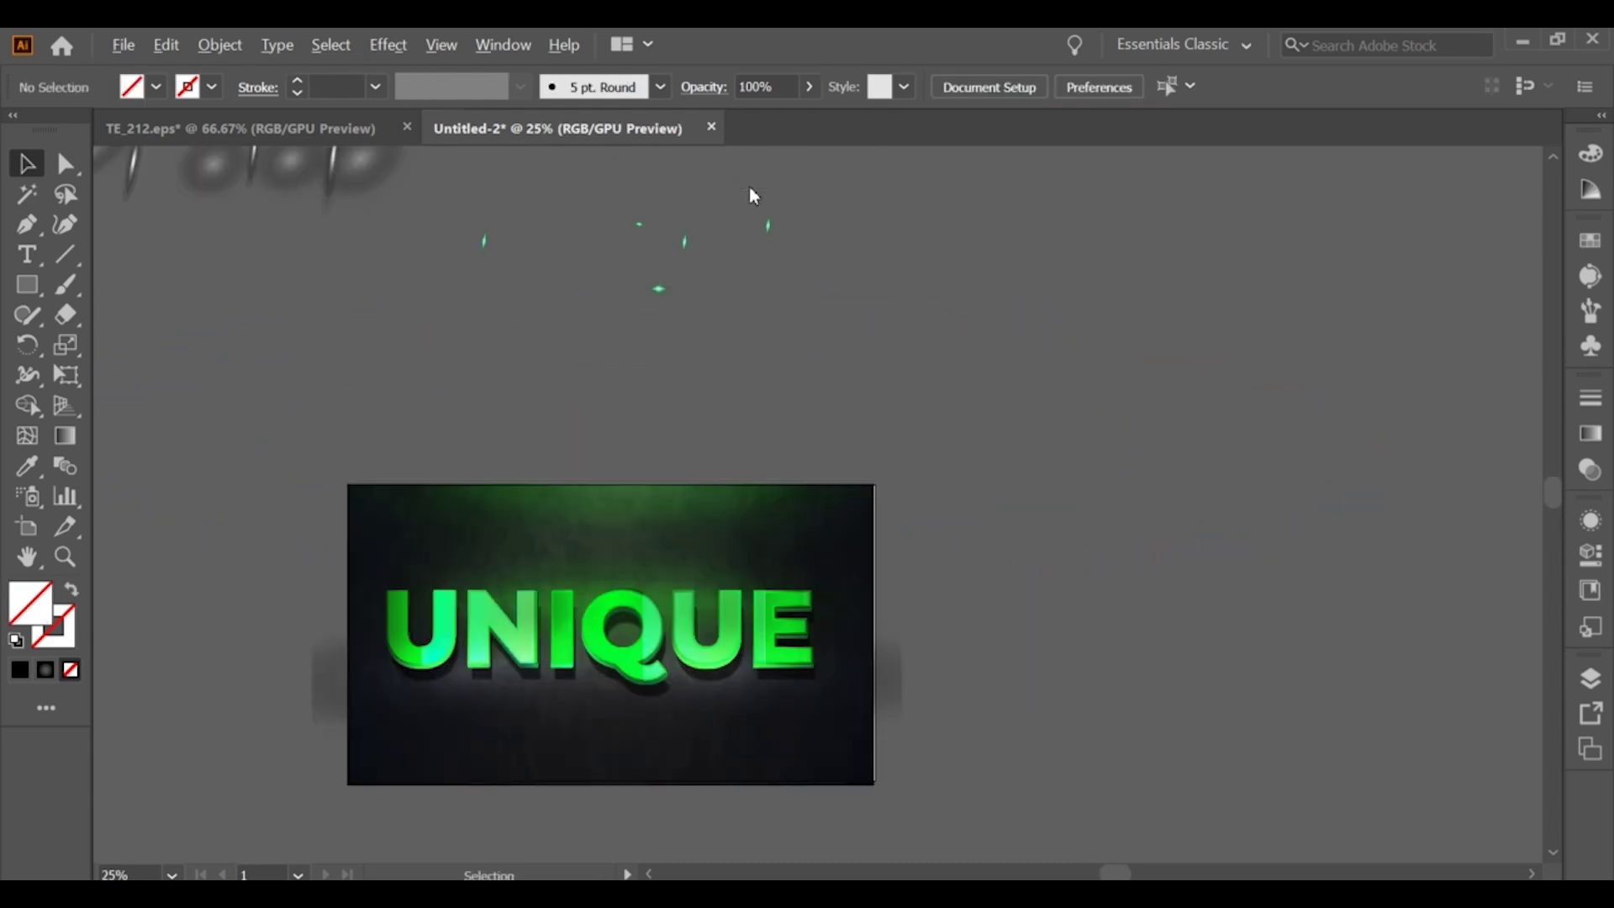
pyautogui.moveTo(837, 601); pyautogui.dragTo(836, 601)
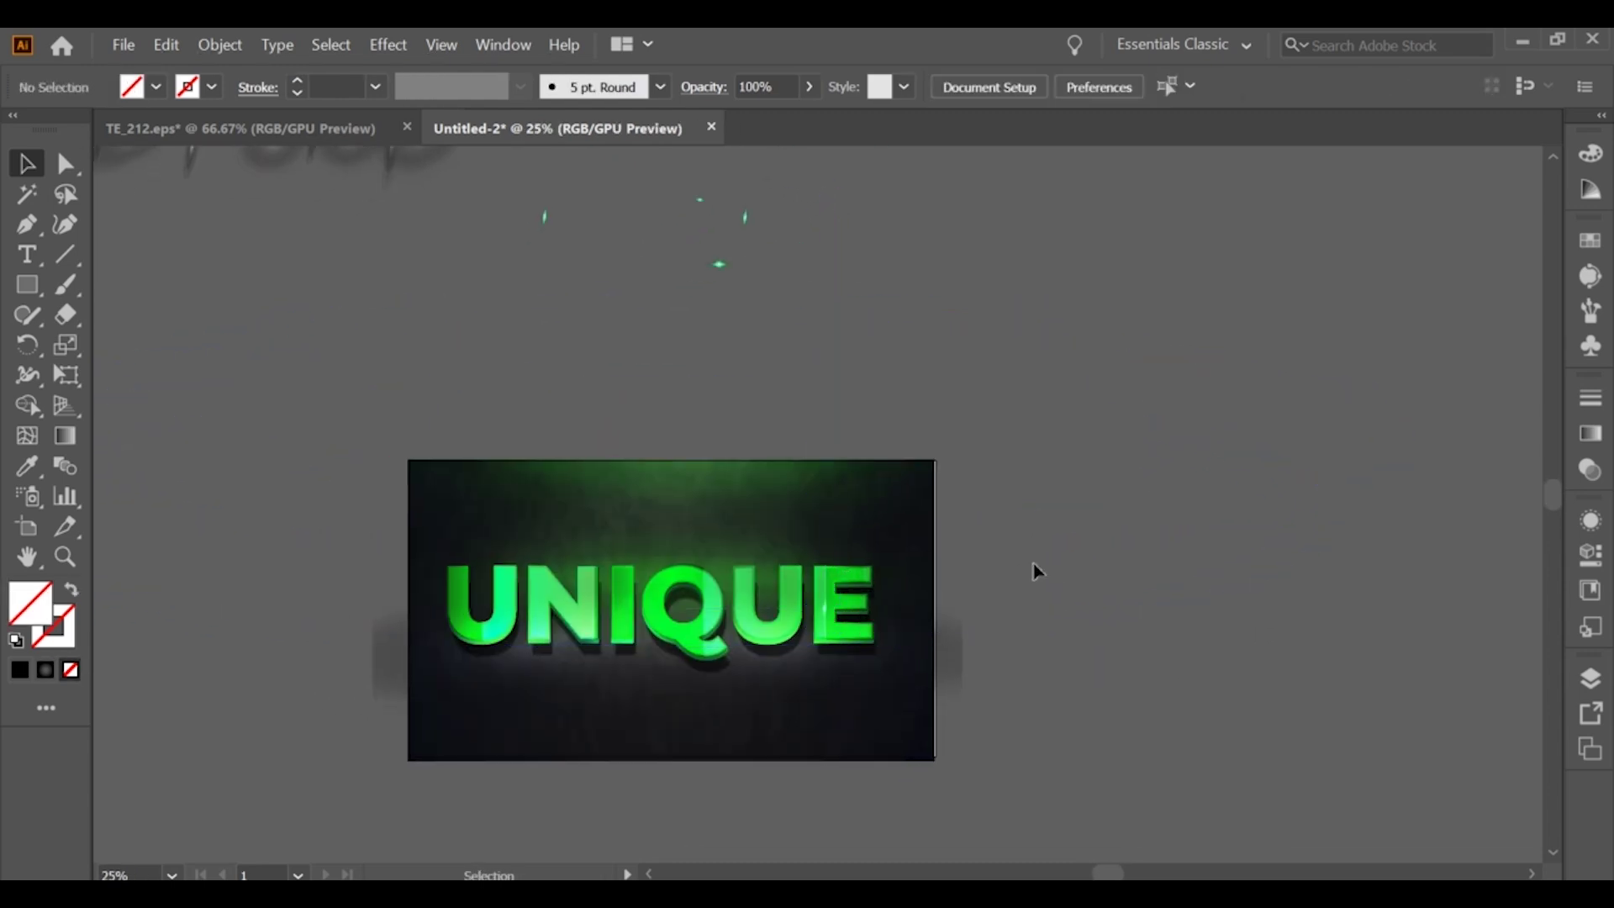
pyautogui.moveTo(719, 284); pyautogui.dragTo(692, 635)
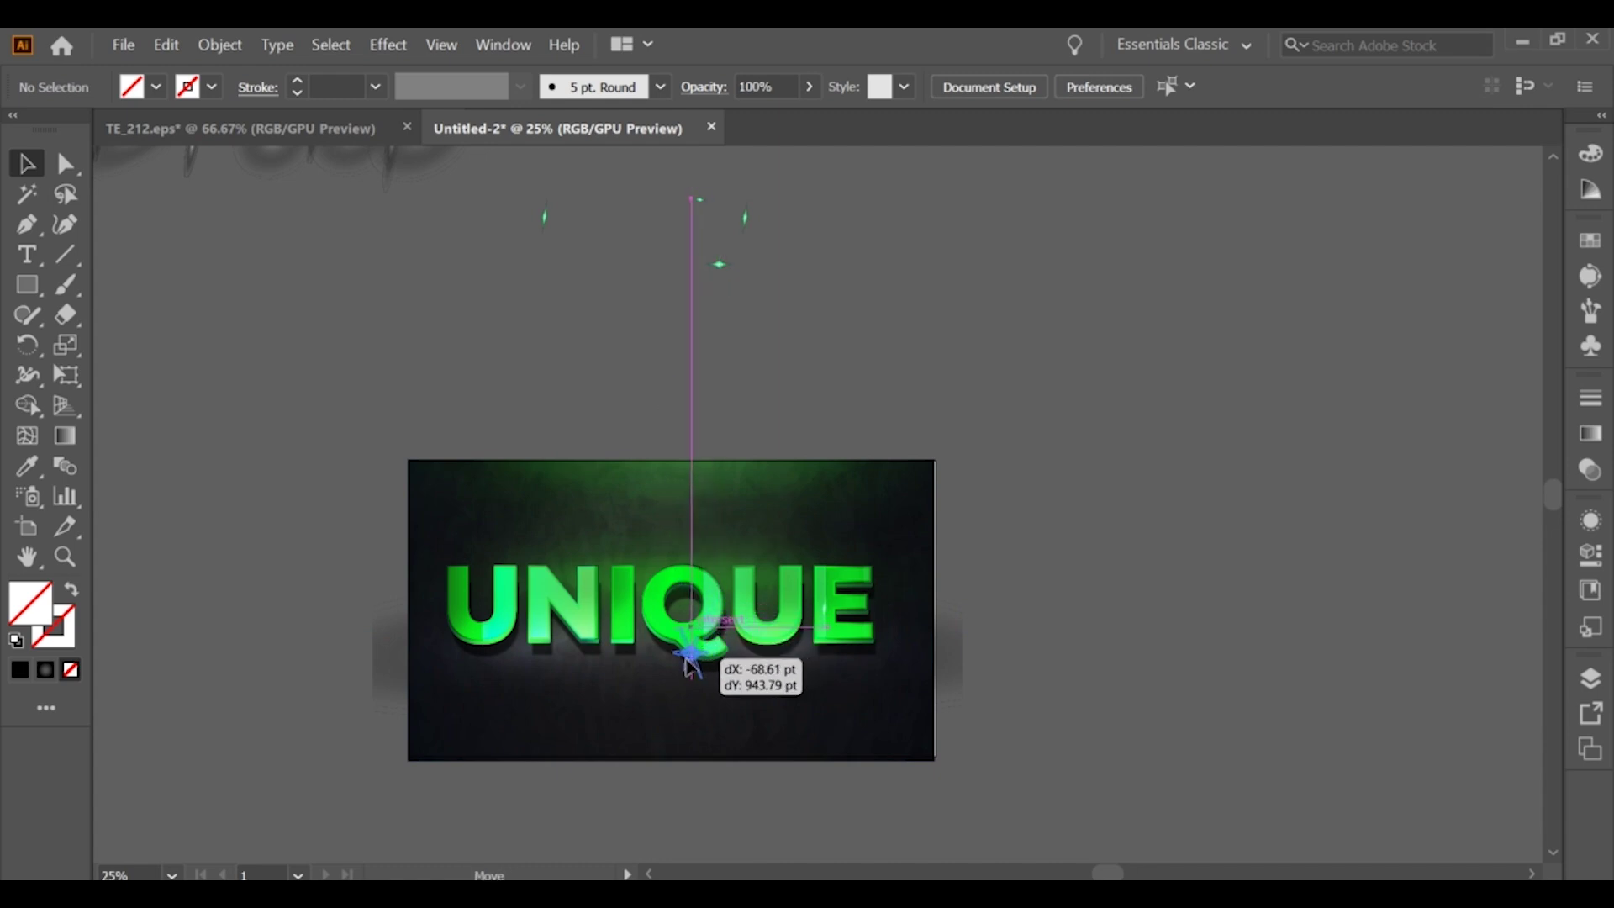
pyautogui.moveTo(745, 219)
pyautogui.mouseDown()
pyautogui.moveTo(538, 627)
pyautogui.moveTo(482, 601)
pyautogui.mouseUp()
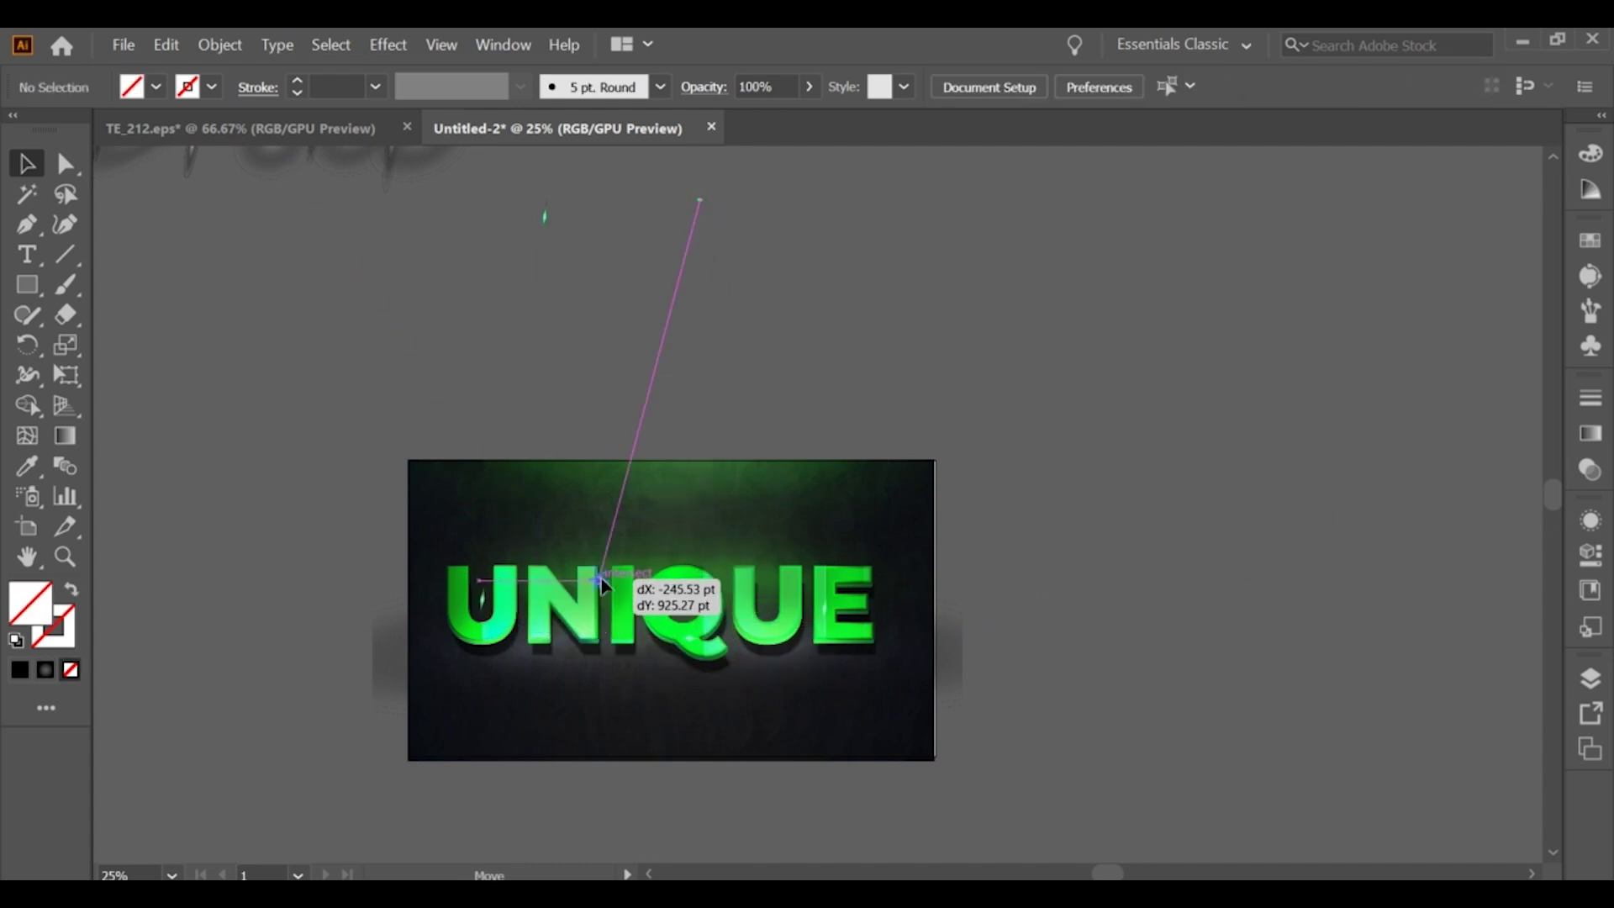
pyautogui.moveTo(700, 195); pyautogui.dragTo(586, 598)
pyautogui.moveTo(561, 271); pyautogui.dragTo(631, 647)
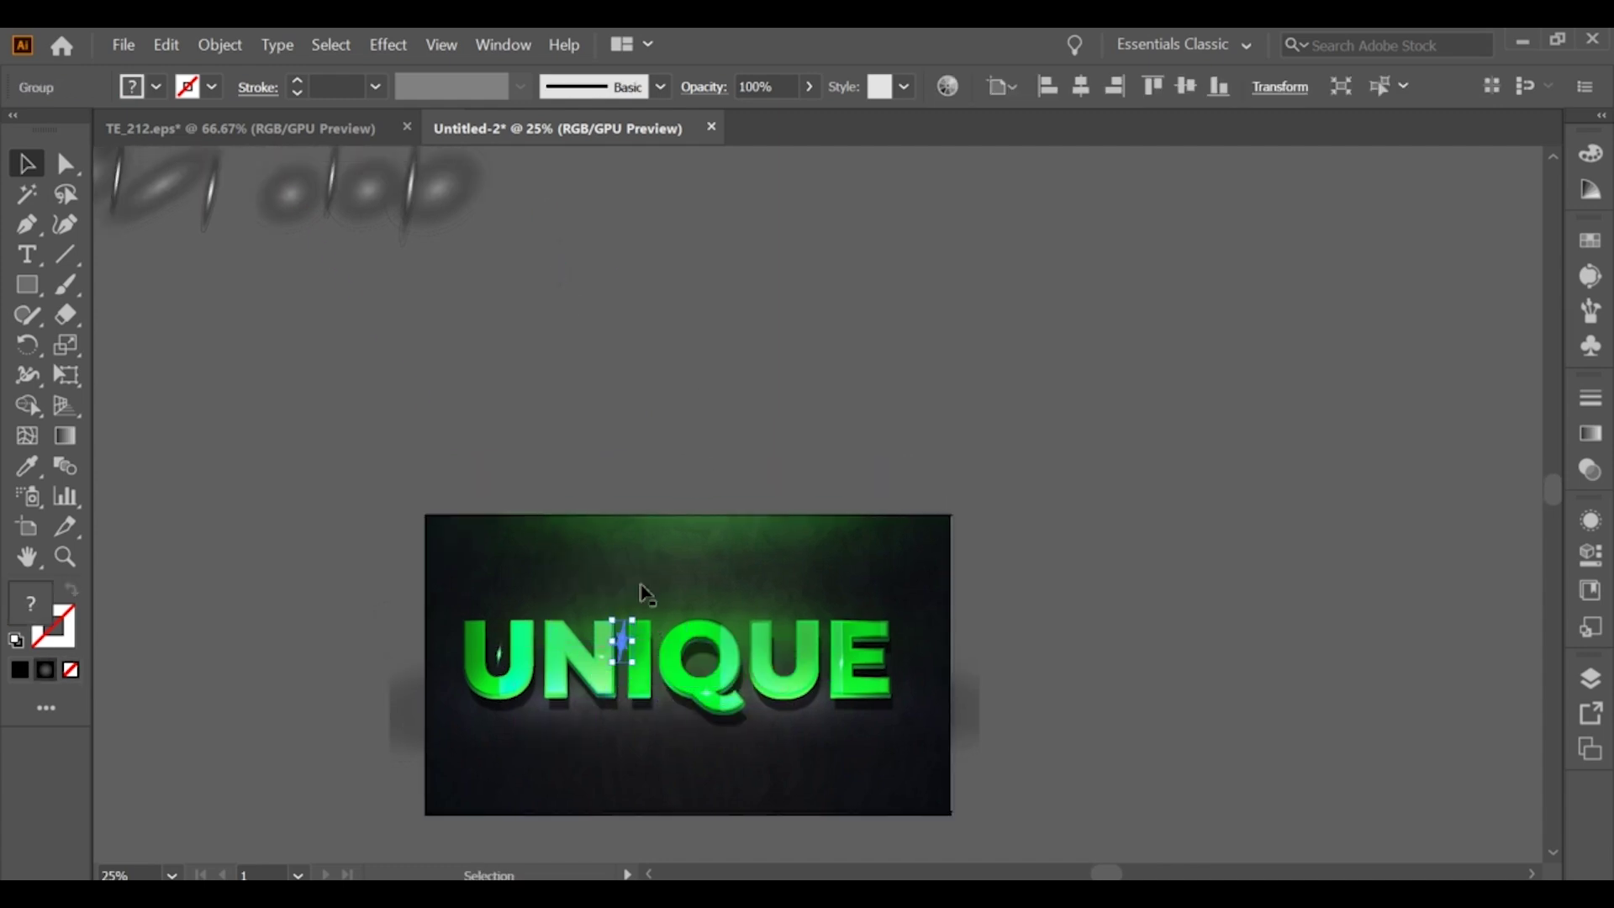
pyautogui.moveTo(836, 653); pyautogui.dragTo(840, 624)
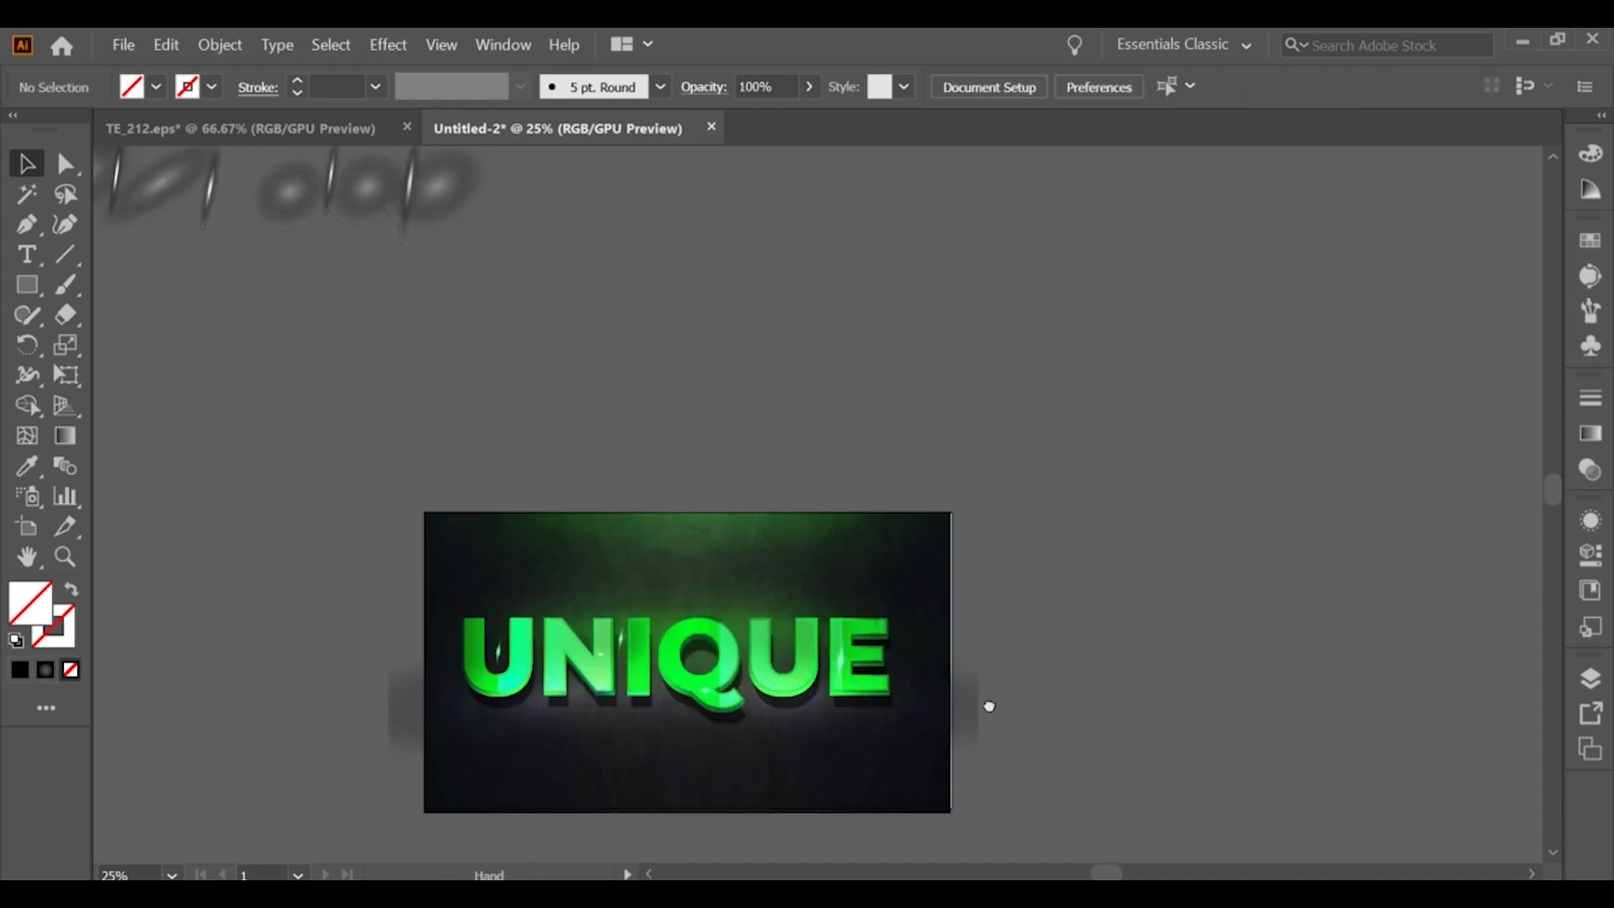
pyautogui.scroll(1, 988, 703)
pyautogui.click(703, 656)
pyautogui.moveTo(705, 626)
pyautogui.mouseDown()
pyautogui.moveTo(705, 577)
pyautogui.moveTo(708, 617)
pyautogui.mouseUp()
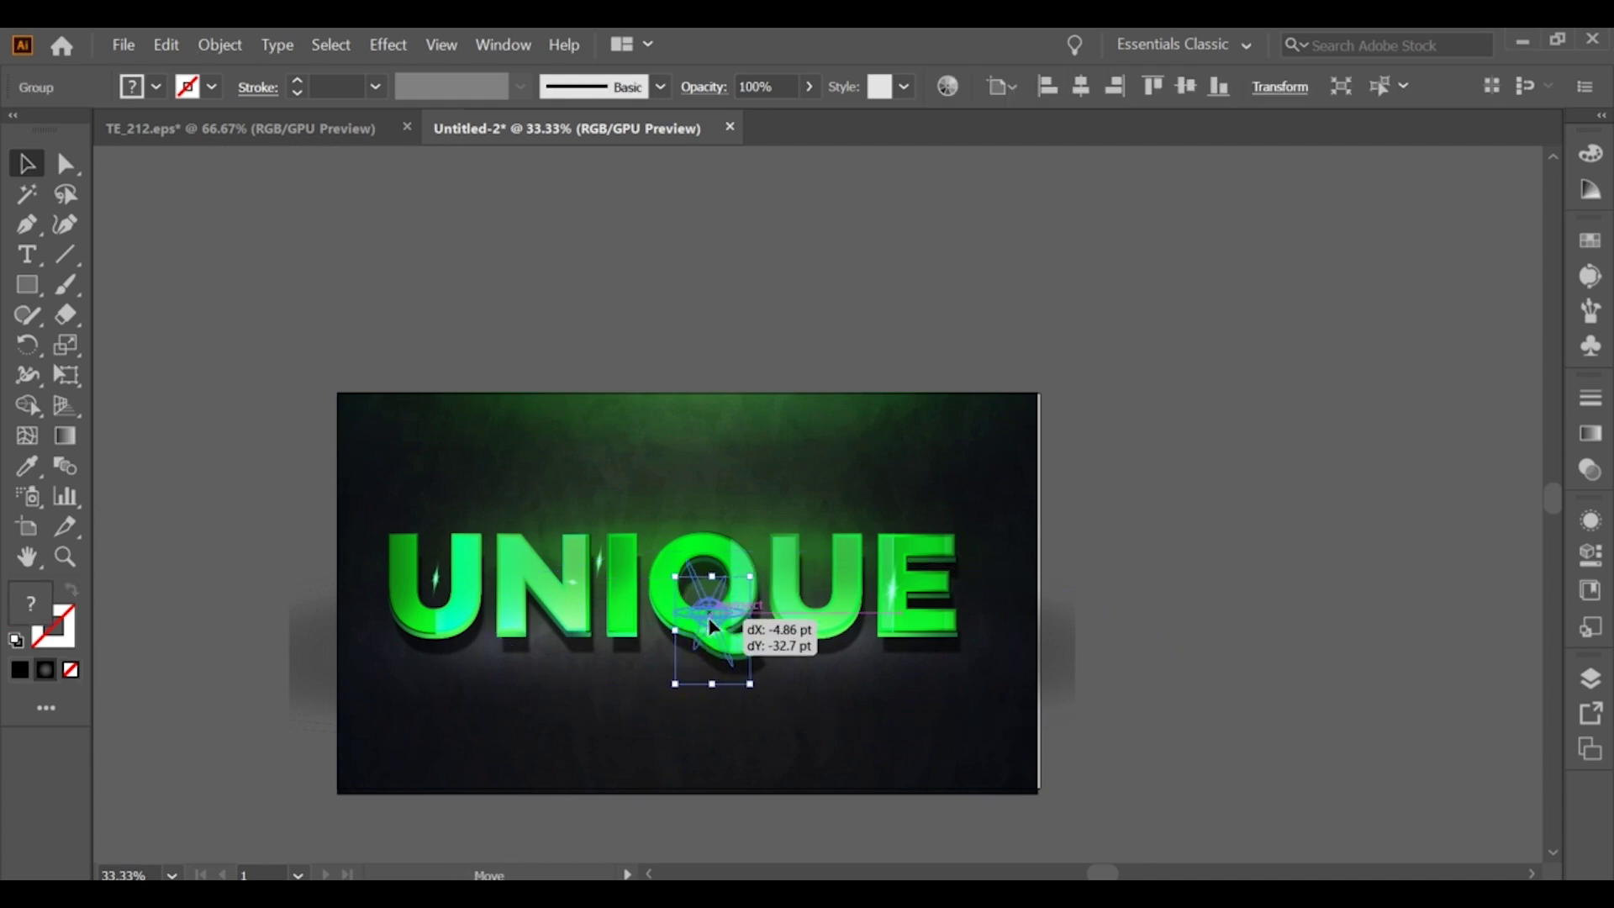
# Alt-drag a copy of the I's sparkle to the U's lower right and move another sparkle to the E.
pyautogui.click(1091, 587)
pyautogui.click(603, 529)
pyautogui.moveTo(603, 530); pyautogui.dragTo(478, 612)
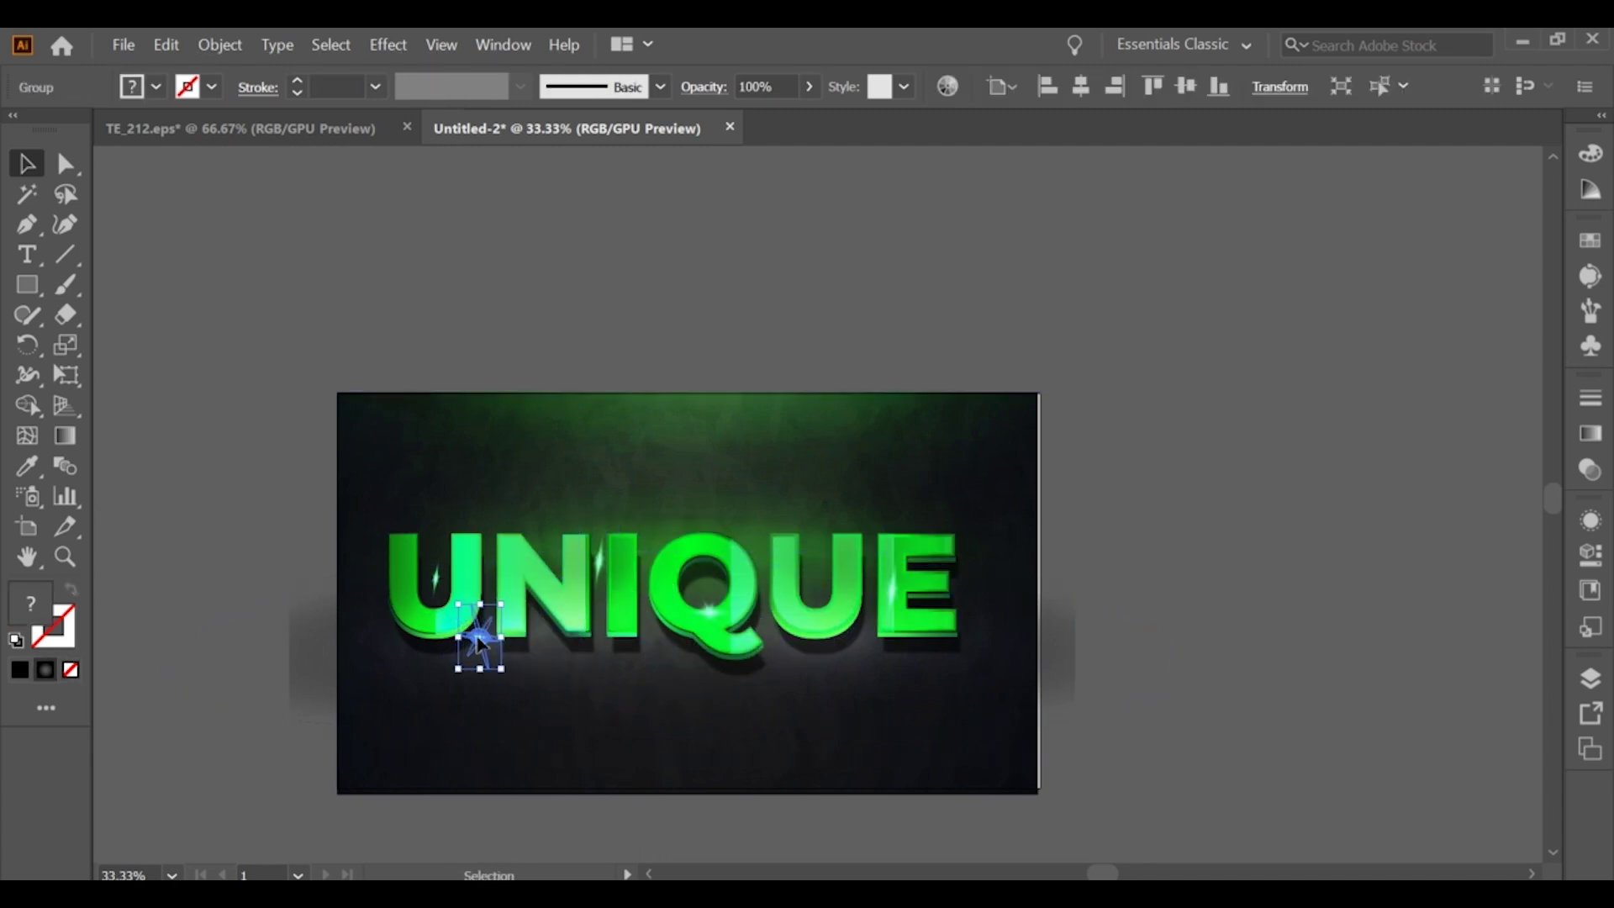
pyautogui.click(1208, 648)
pyautogui.moveTo(601, 580)
pyautogui.mouseDown()
pyautogui.moveTo(828, 618)
pyautogui.moveTo(809, 639)
pyautogui.mouseUp()
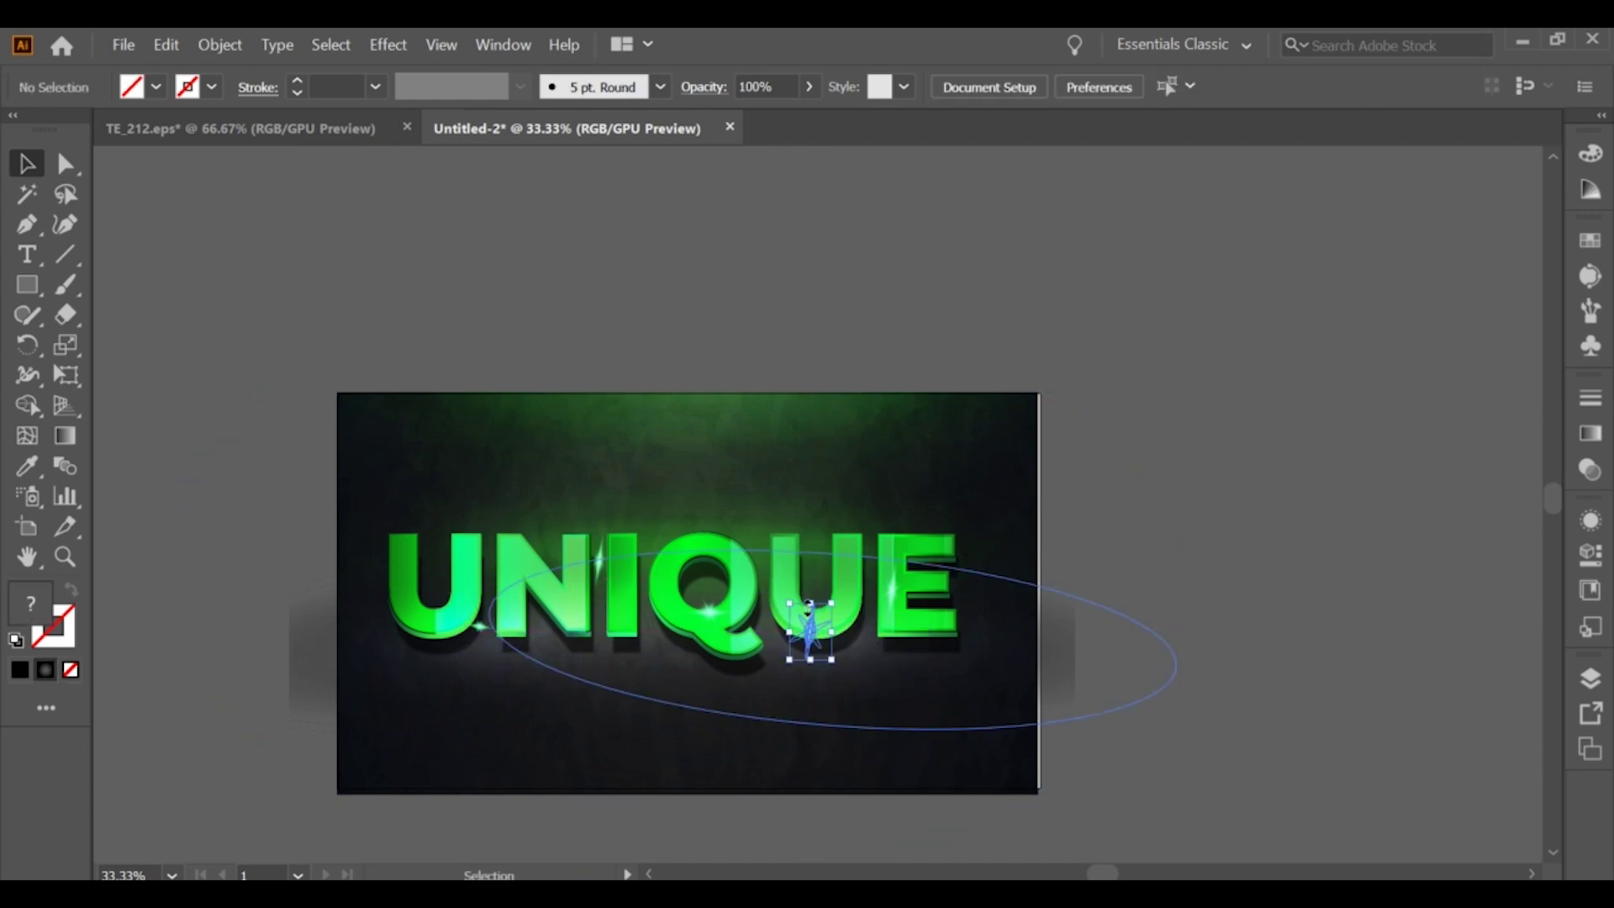
pyautogui.click(1124, 666)
pyautogui.click(813, 639)
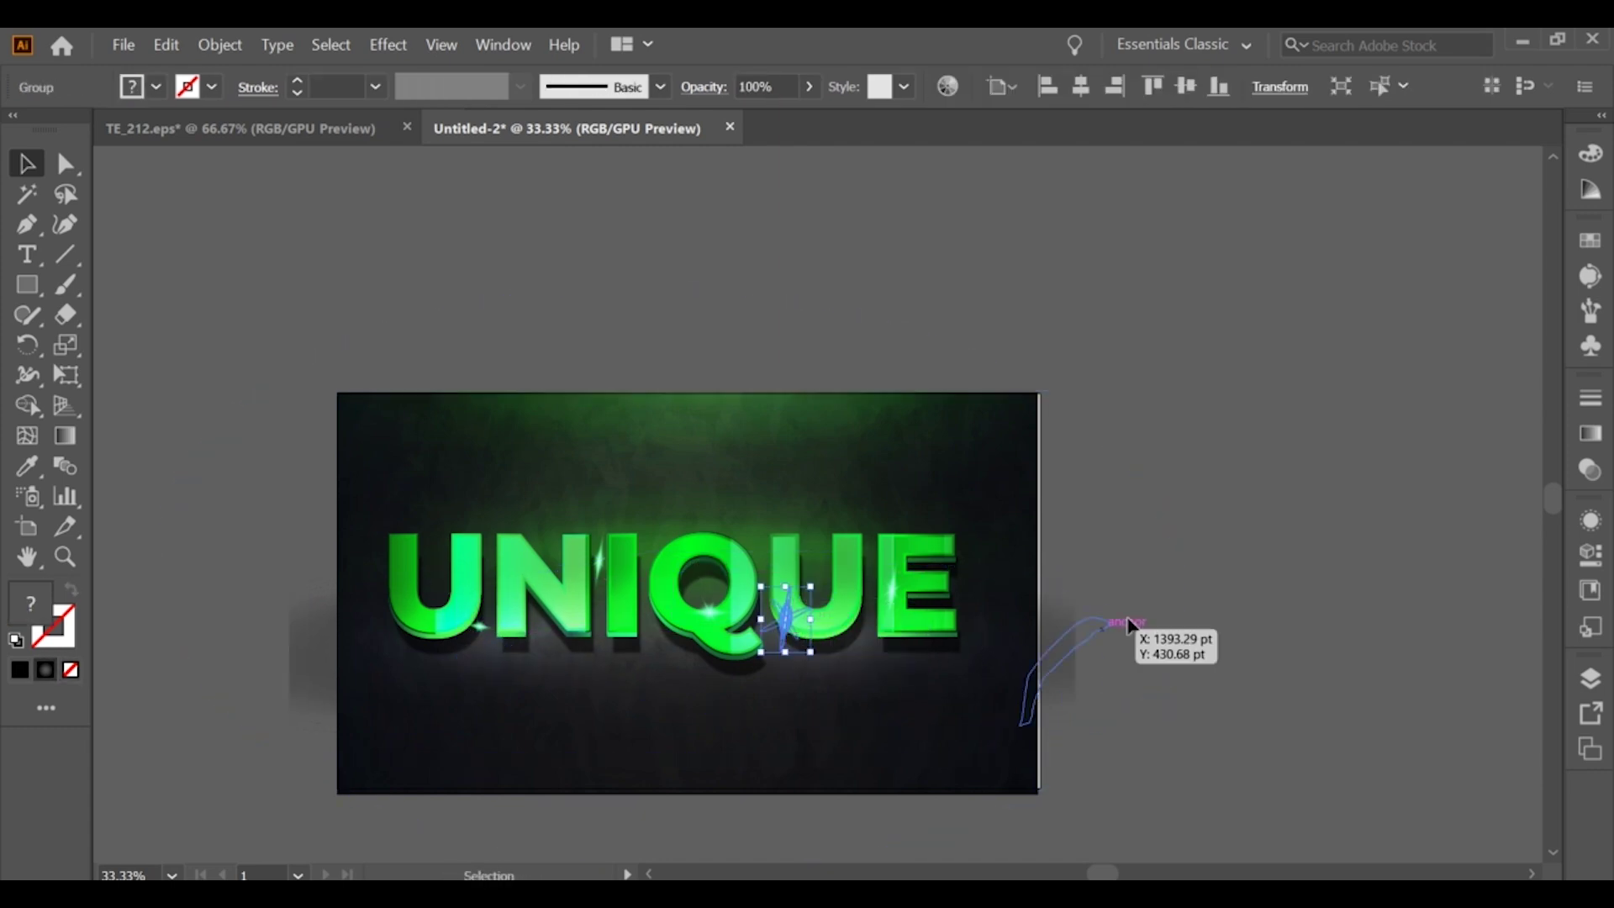
pyautogui.doubleClick(708, 622)
pyautogui.doubleClick(1164, 607)
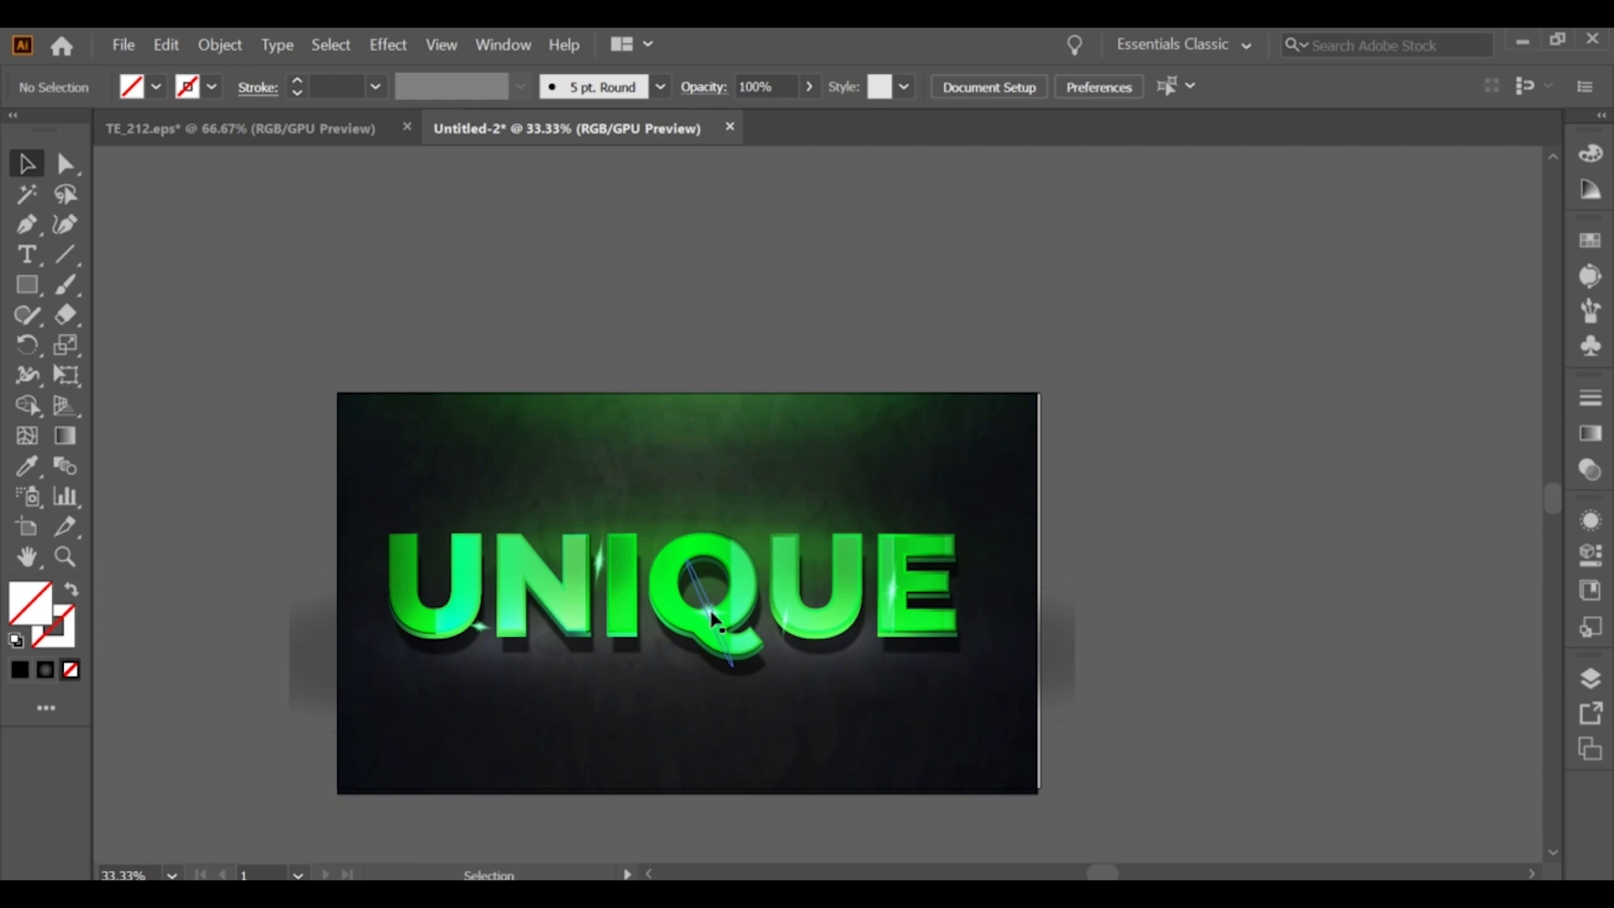
pyautogui.scroll(-1, 767, 526)
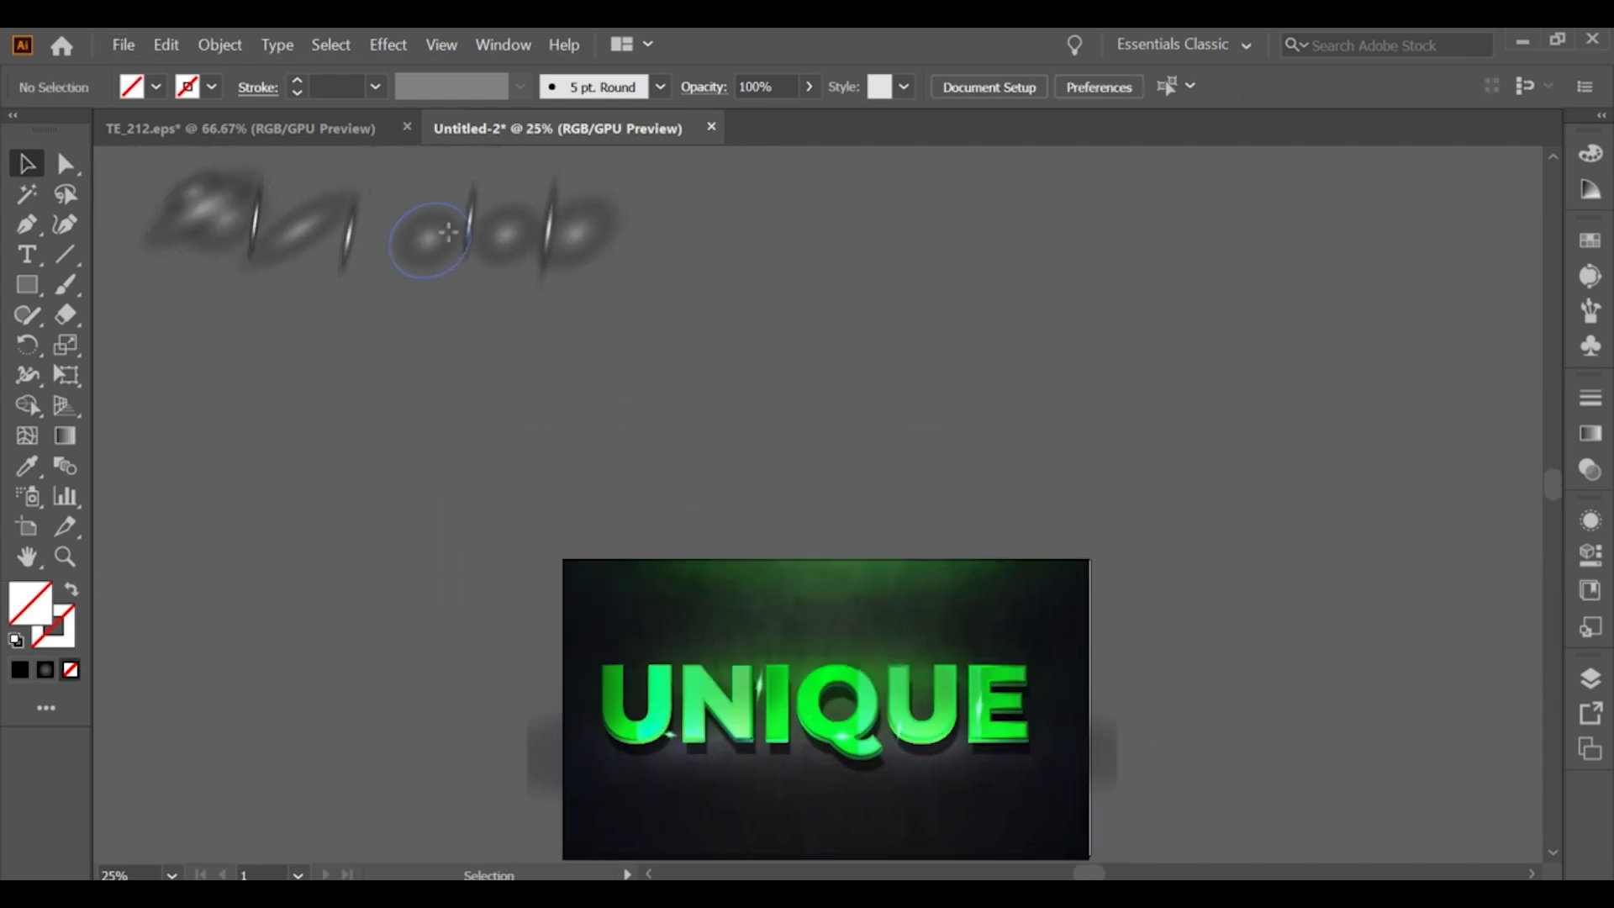
# Drag the curved light-streak group onto UNIQUE, nudge it up-left and stretch it wider.
pyautogui.moveTo(920, 740)
pyautogui.mouseDown()
pyautogui.moveTo(1176, 655)
pyautogui.moveTo(304, 569)
pyautogui.mouseUp()
pyautogui.click(1161, 663)
pyautogui.scroll(1, 1095, 653)
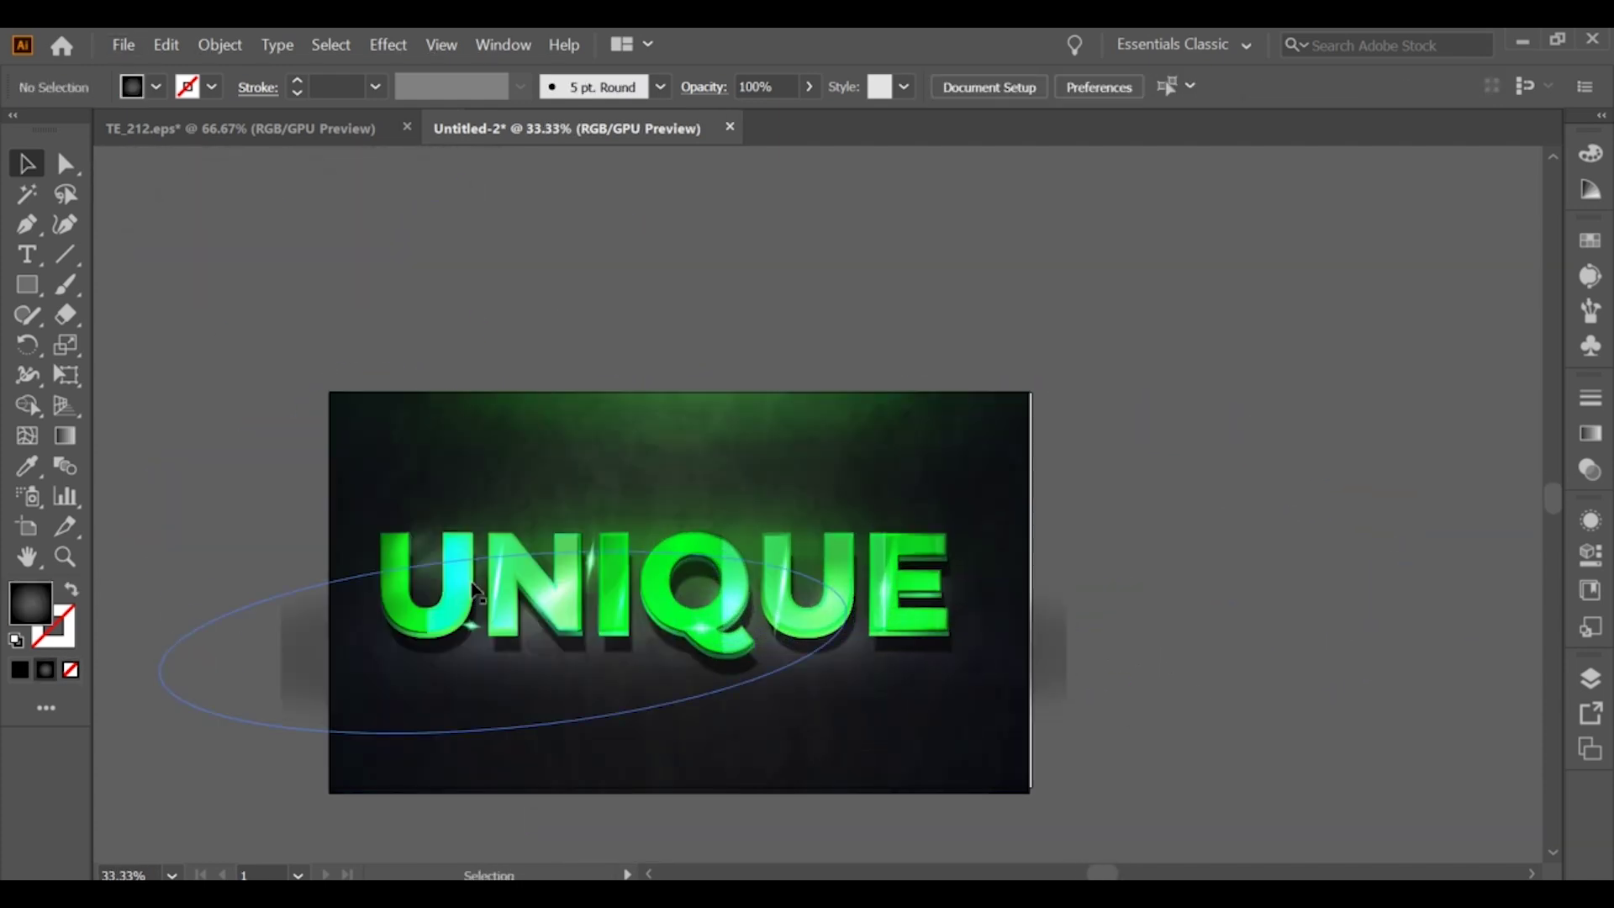
pyautogui.click(417, 547)
pyautogui.moveTo(428, 550); pyautogui.dragTo(423, 542)
pyautogui.click(378, 555)
pyautogui.click(379, 557)
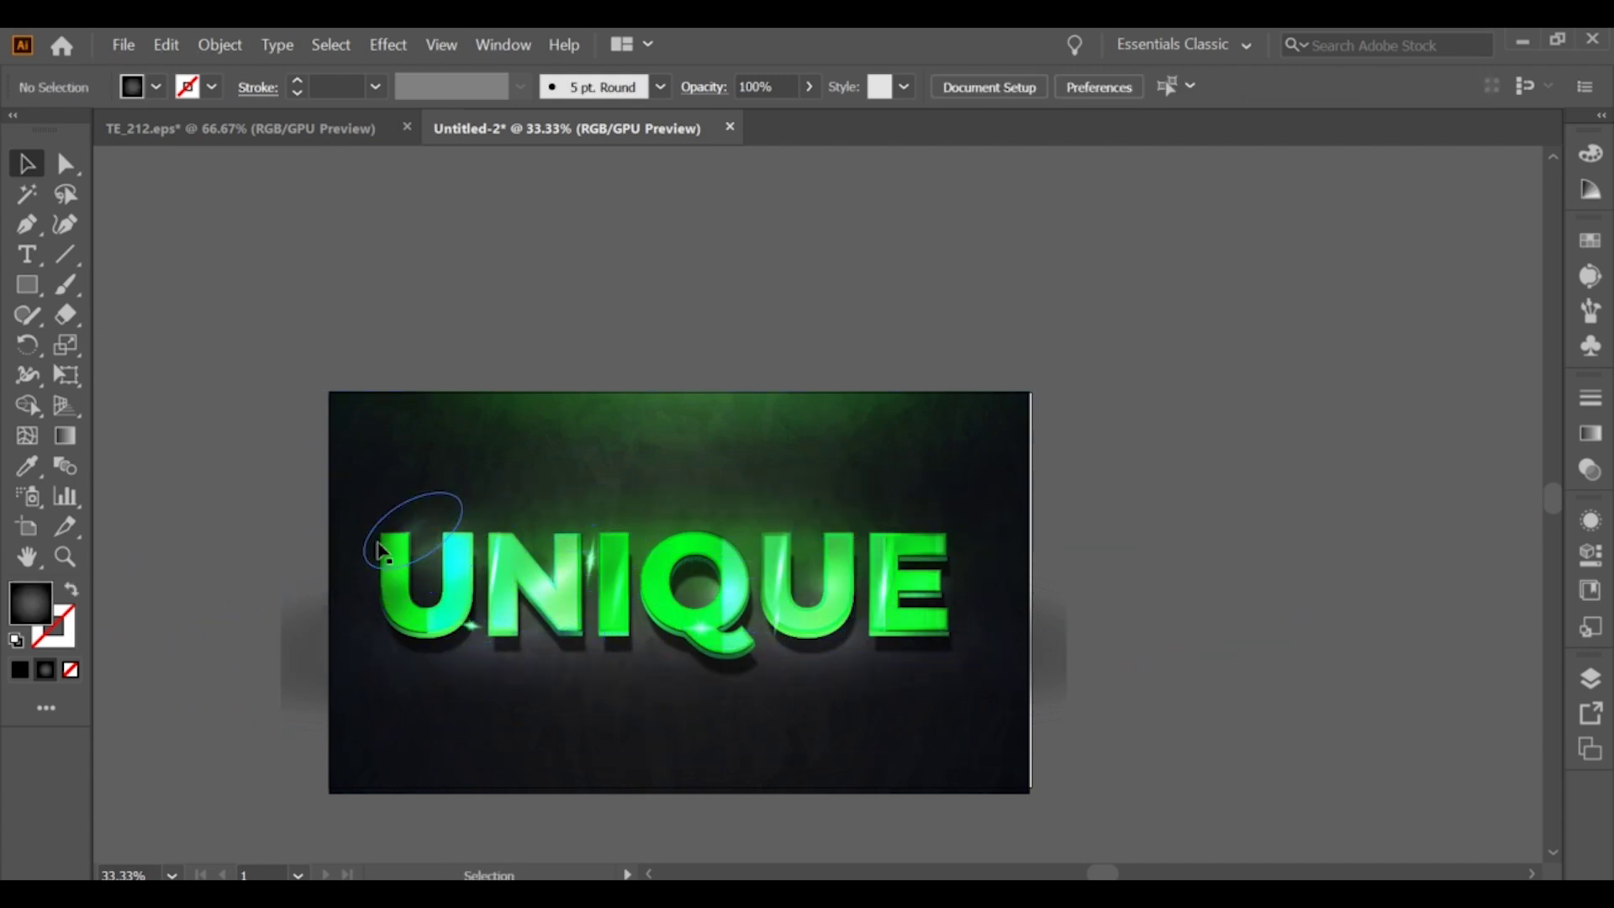
pyautogui.moveTo(993, 575); pyautogui.dragTo(1062, 601)
pyautogui.hotkey('ctrl', 'shift', 'a')
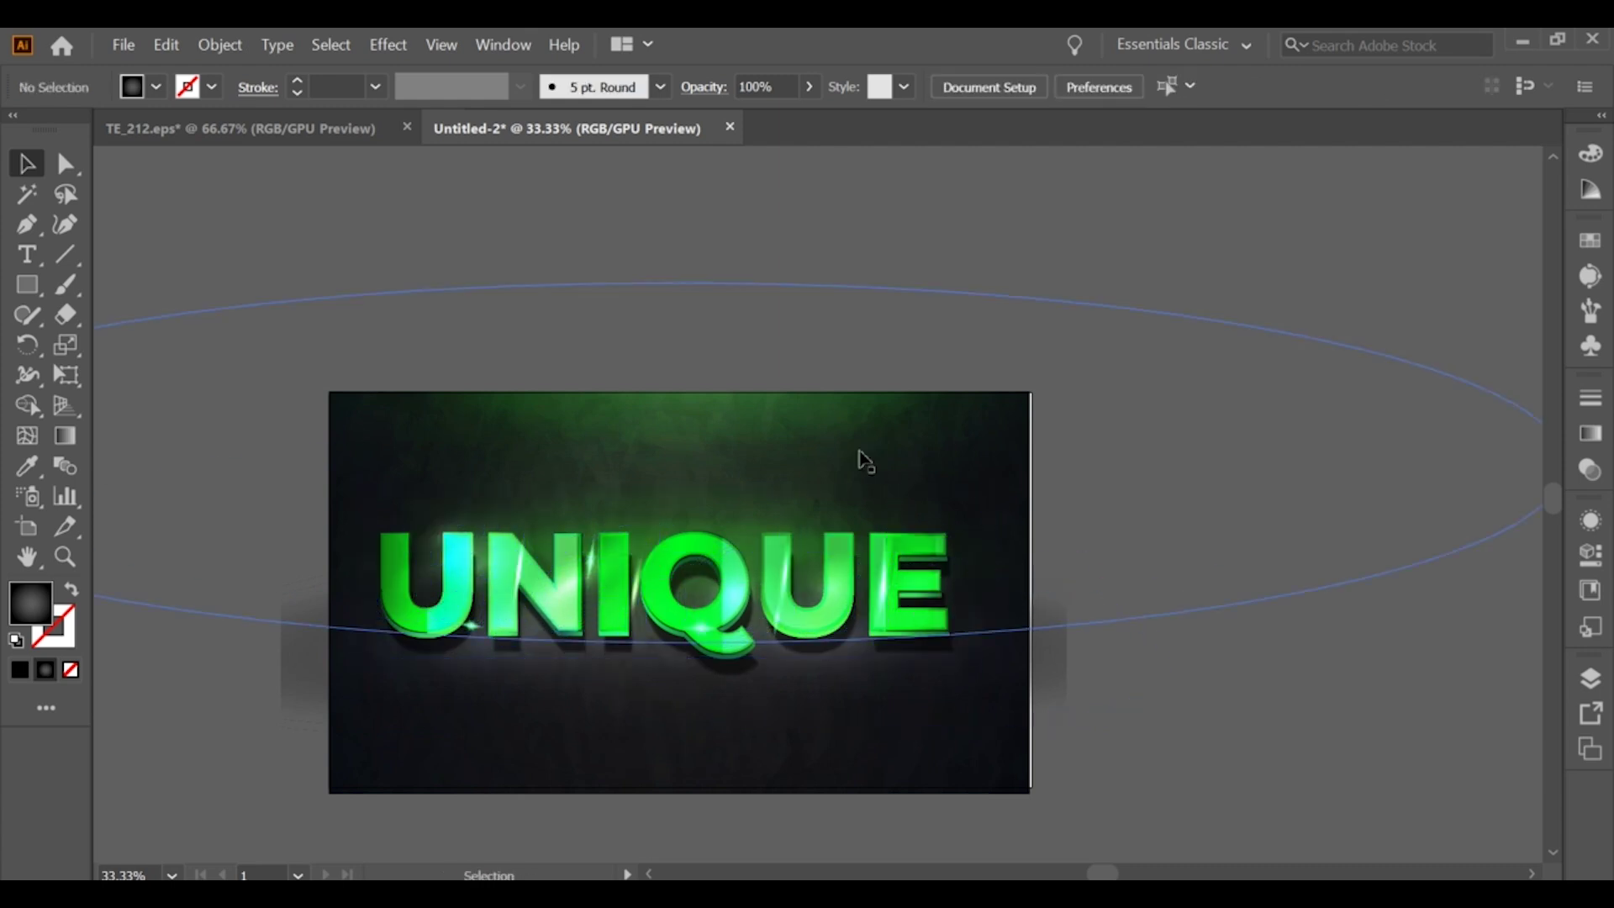
pyautogui.scroll(-1, 846, 457)
pyautogui.scroll(-1, 1051, 619)
pyautogui.press('m')
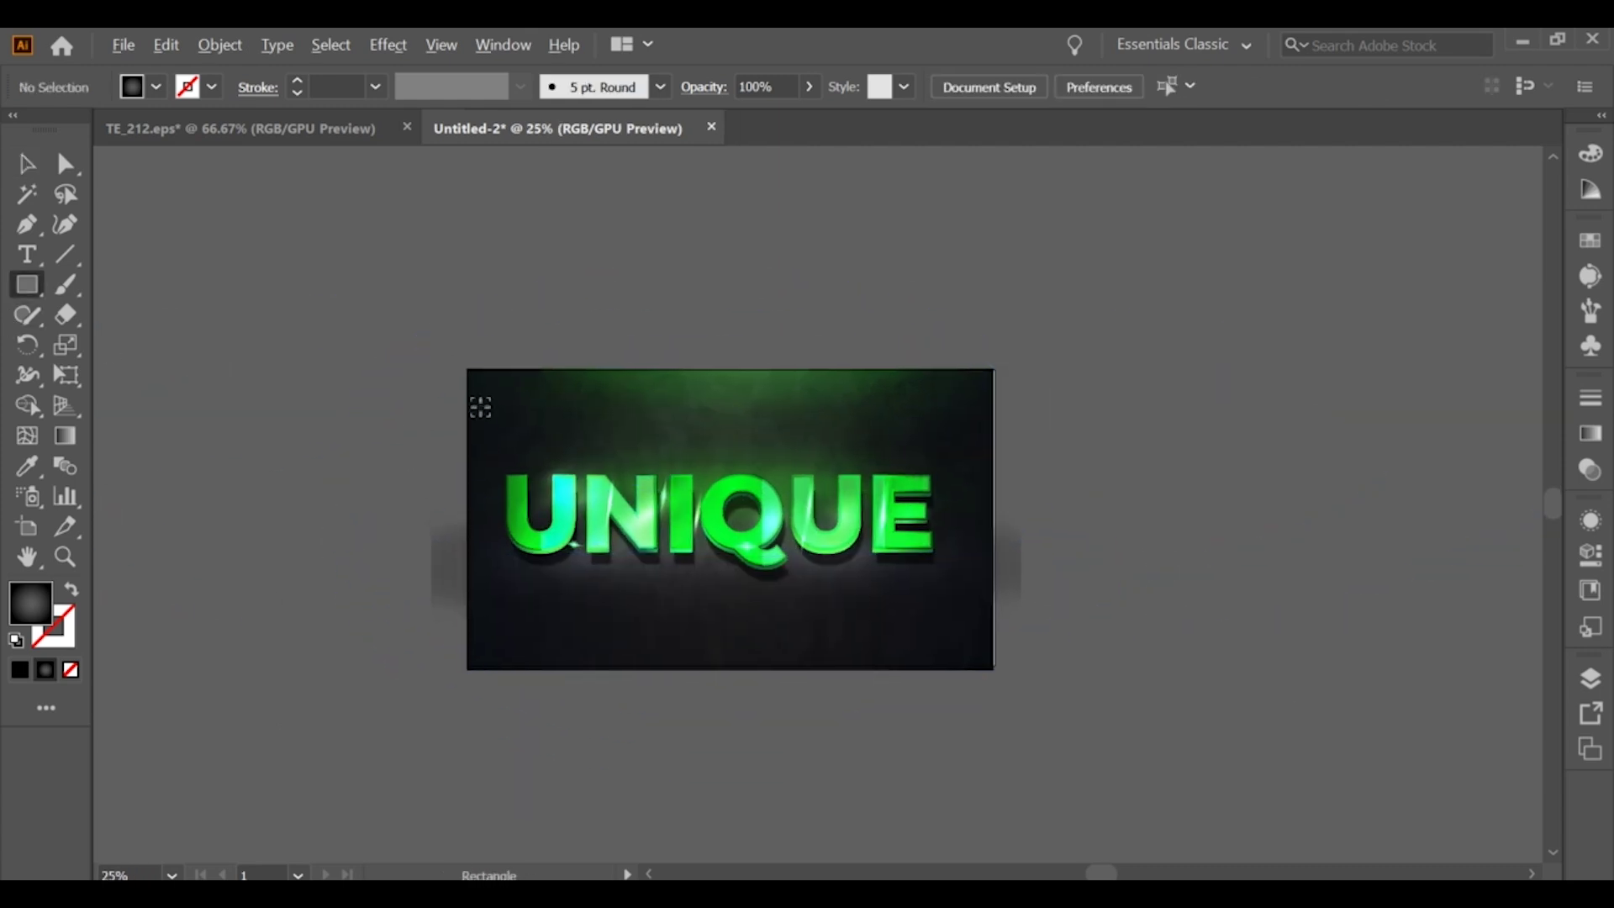
# Draw an artboard-sized rectangle, select all, and make a clipping mask to trim overhanging glows.
pyautogui.moveTo(464, 367); pyautogui.dragTo(997, 665)
pyautogui.click(39, 174)
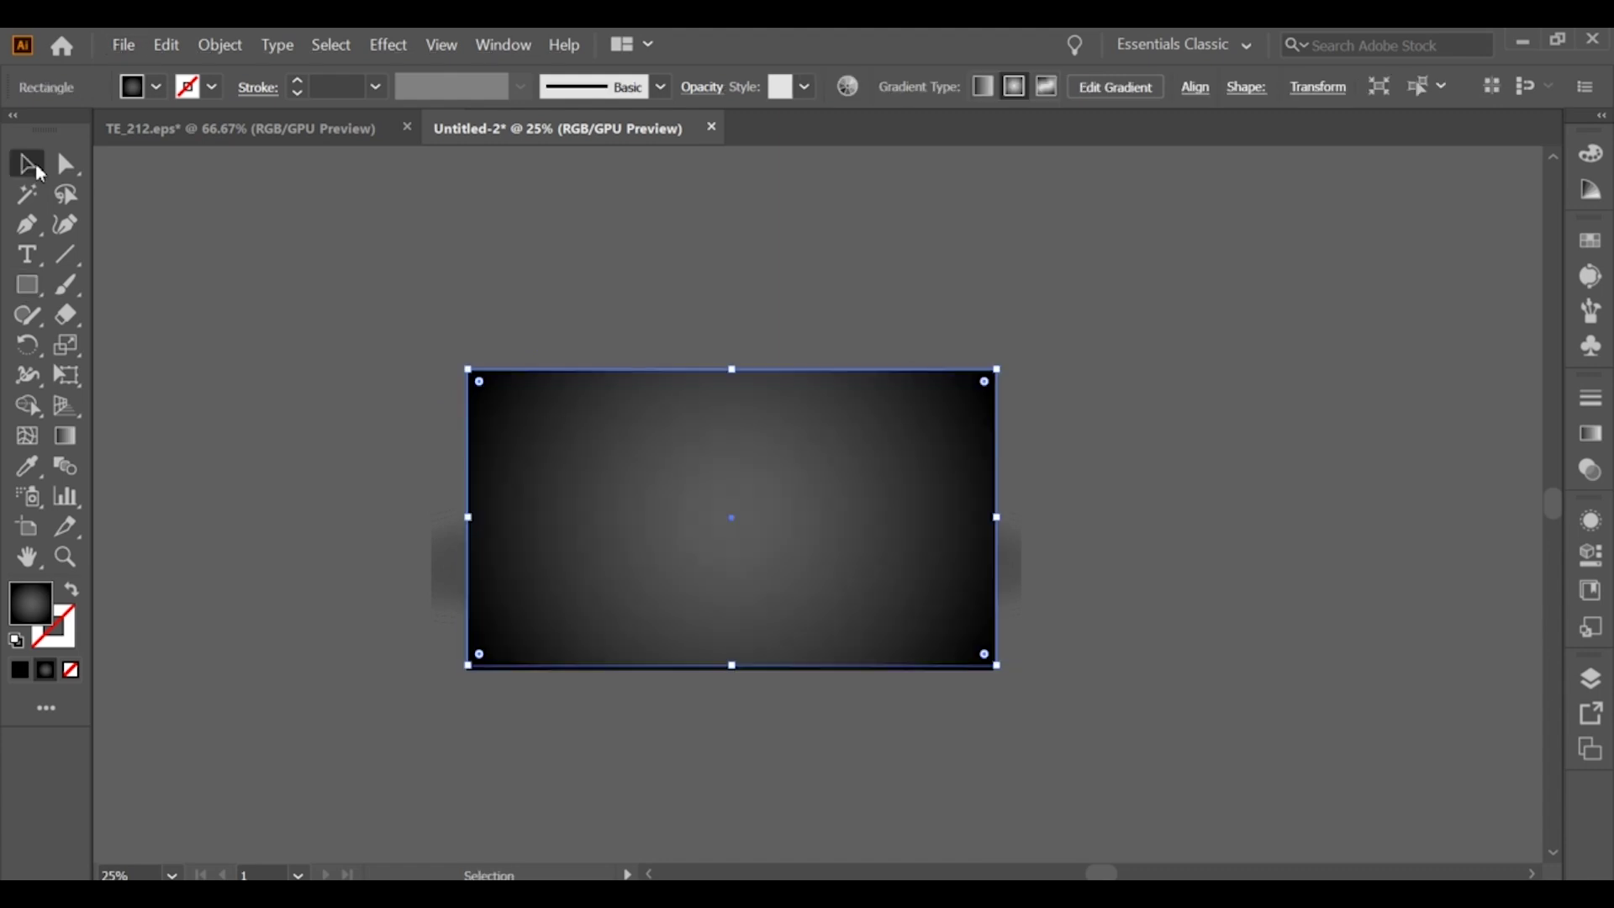
pyautogui.hotkey('ctrl', 'a')
pyautogui.rightClick(891, 474)
pyautogui.click(961, 657)
pyautogui.click(1152, 555)
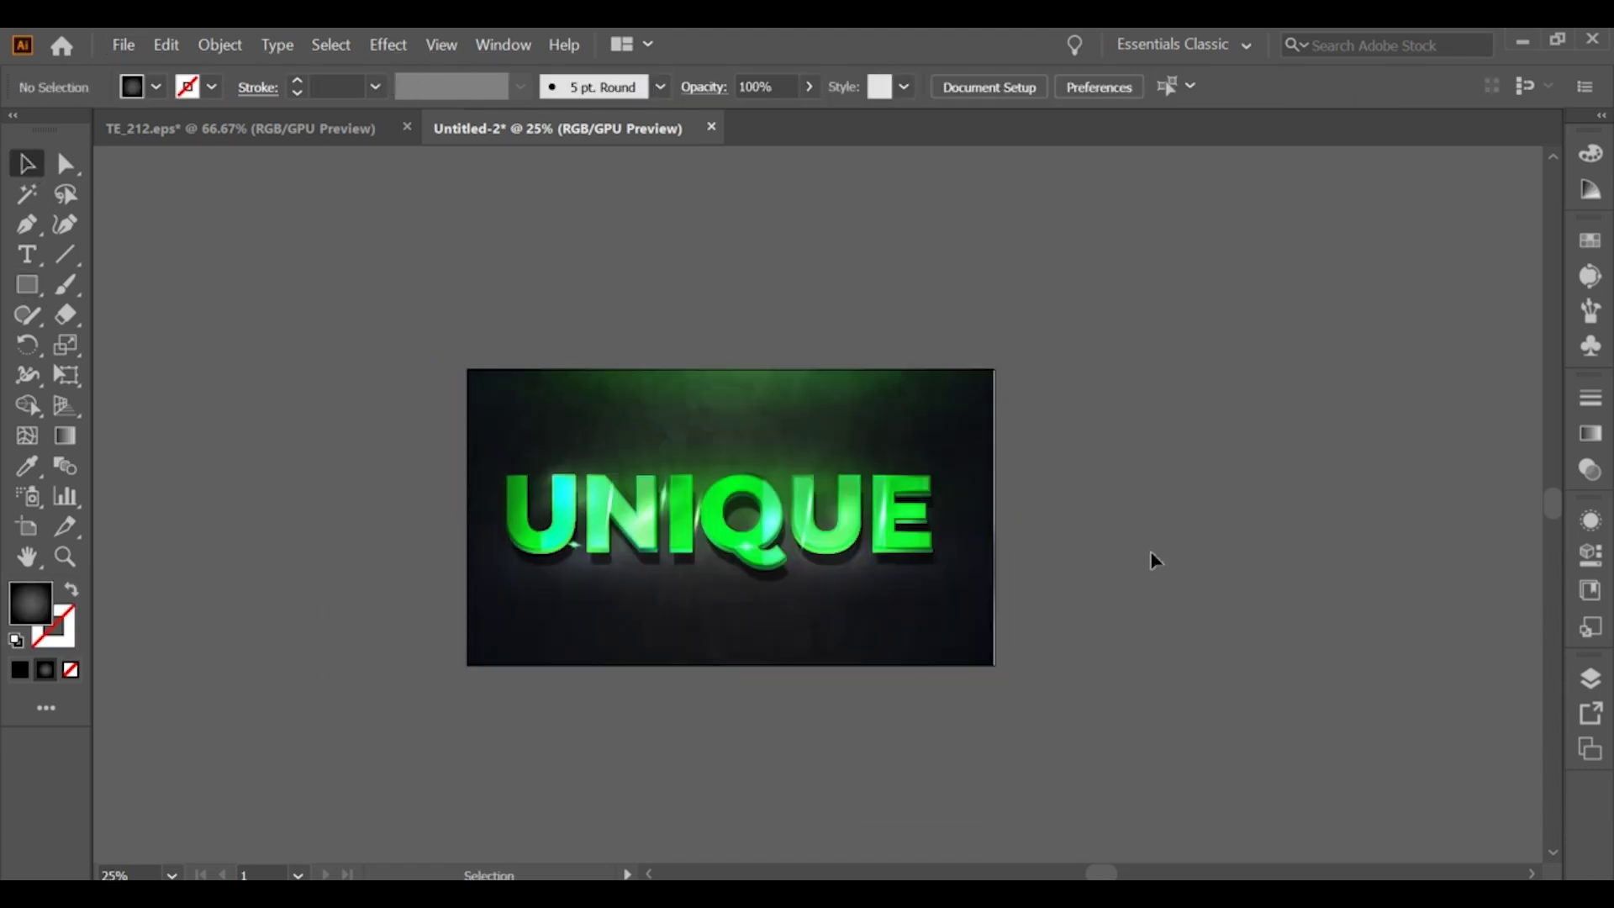
pyautogui.scroll(1, 876, 515)
pyautogui.scroll(1, 876, 516)
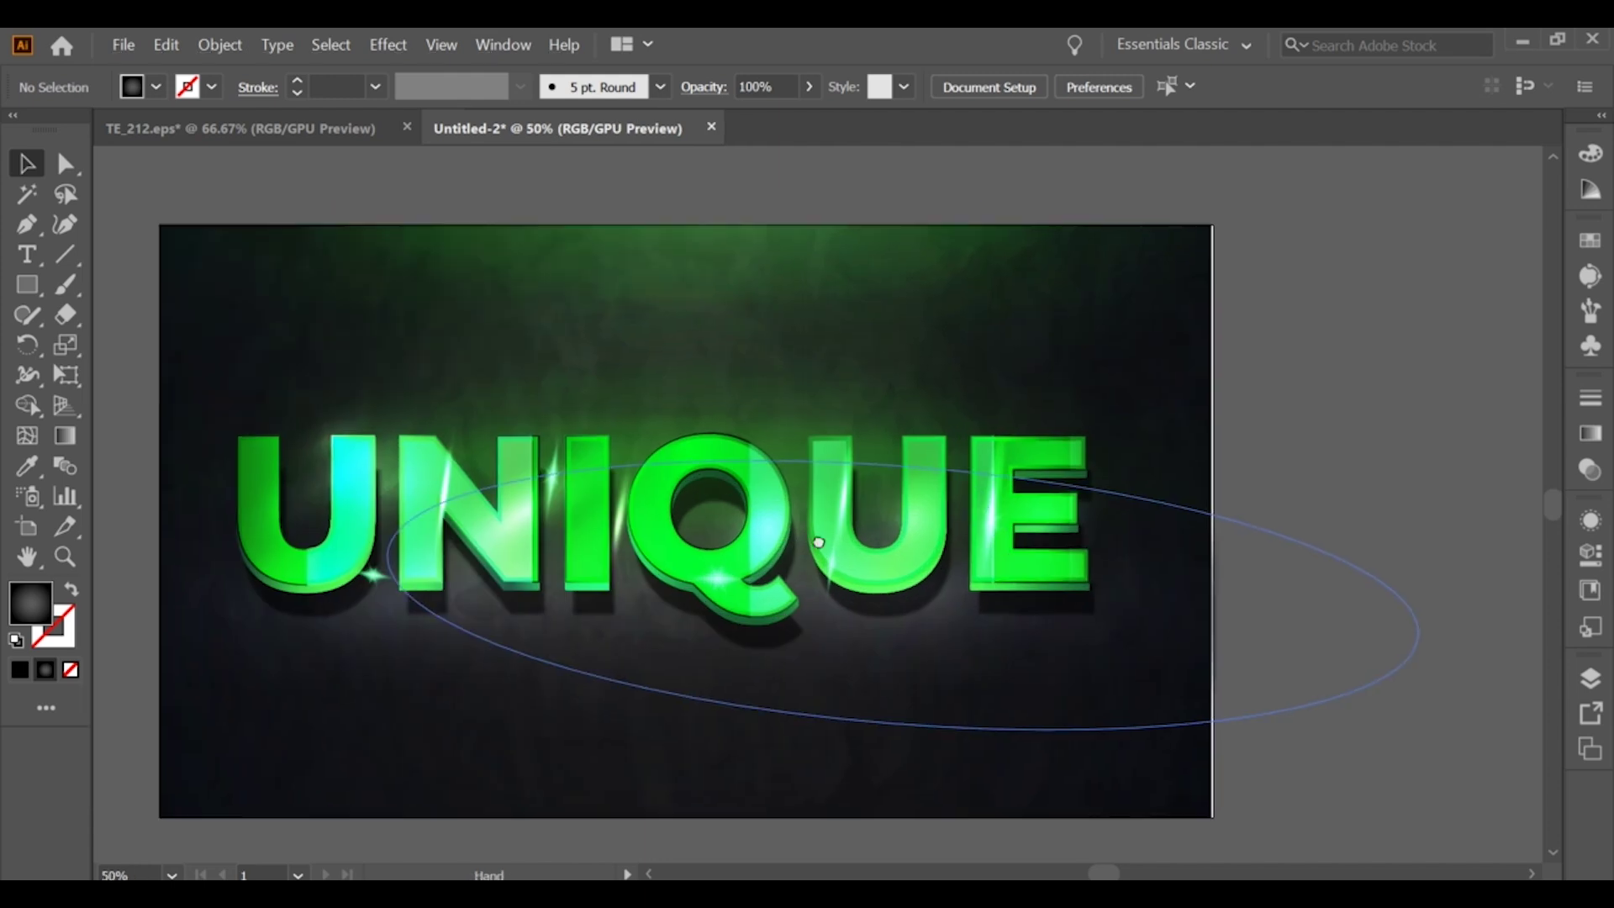